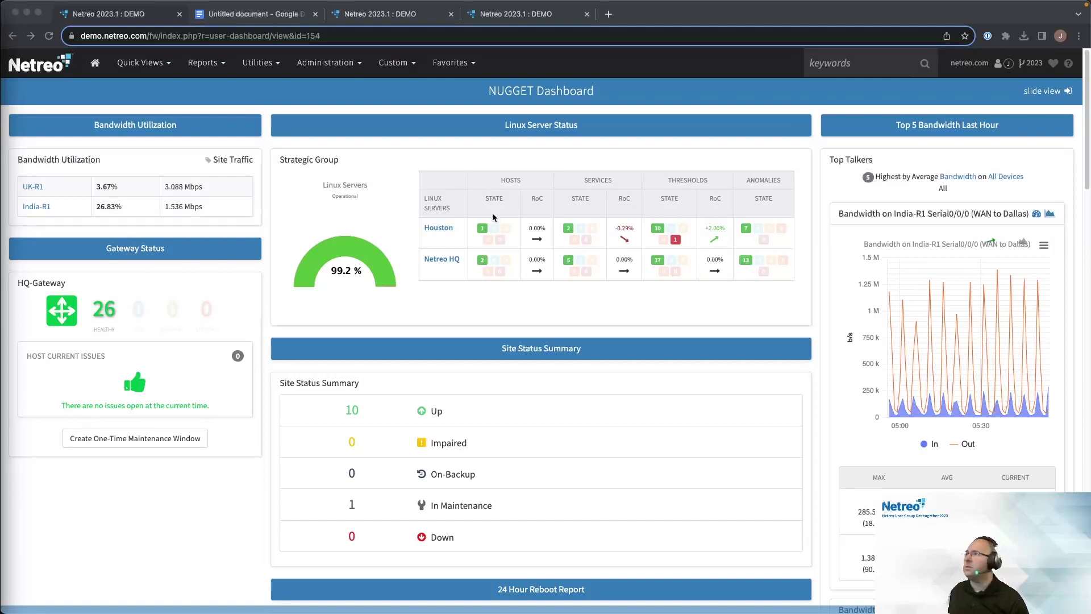
Open the Custom Dashboards page in the user administration area
{"action": "left_click", "coordinate": [336, 92]}
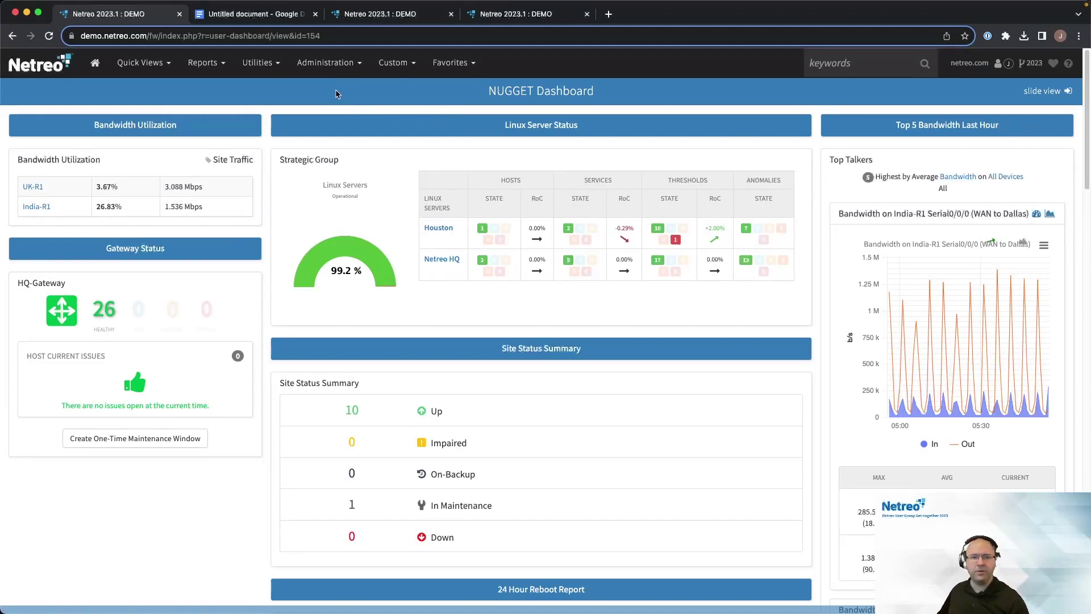
{"action": "left_click", "coordinate": [322, 64]}
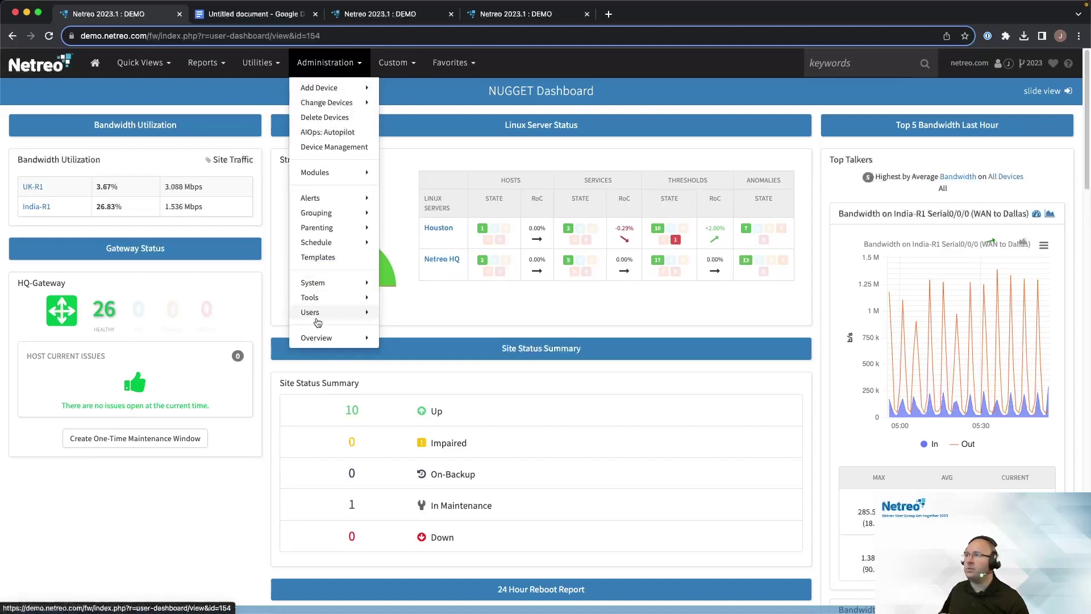
{"action": "mouse_move", "coordinate": [317, 316]}
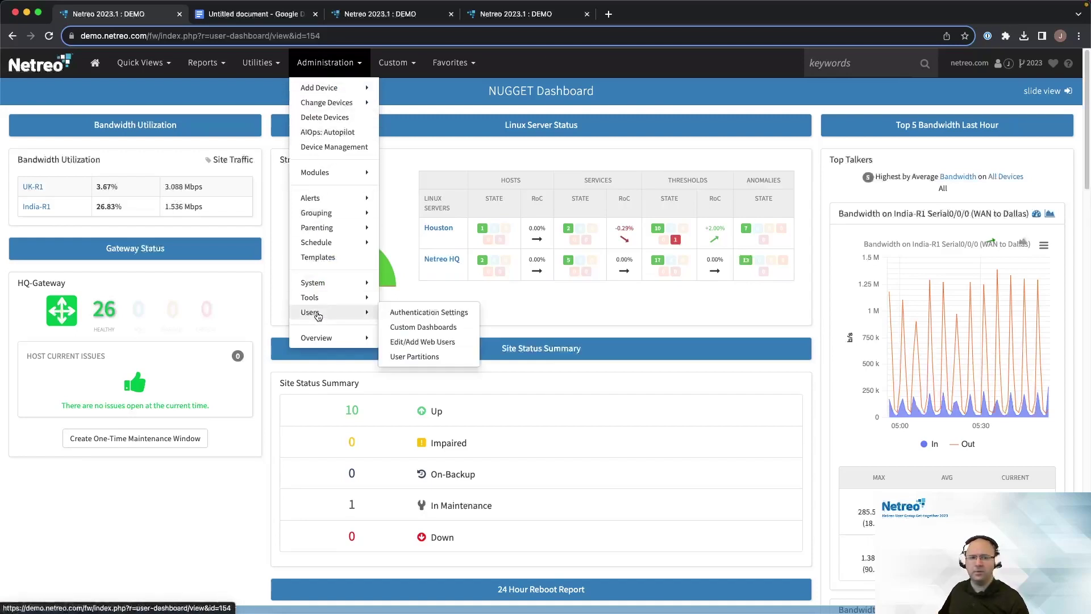
{"action": "left_click", "coordinate": [406, 328]}
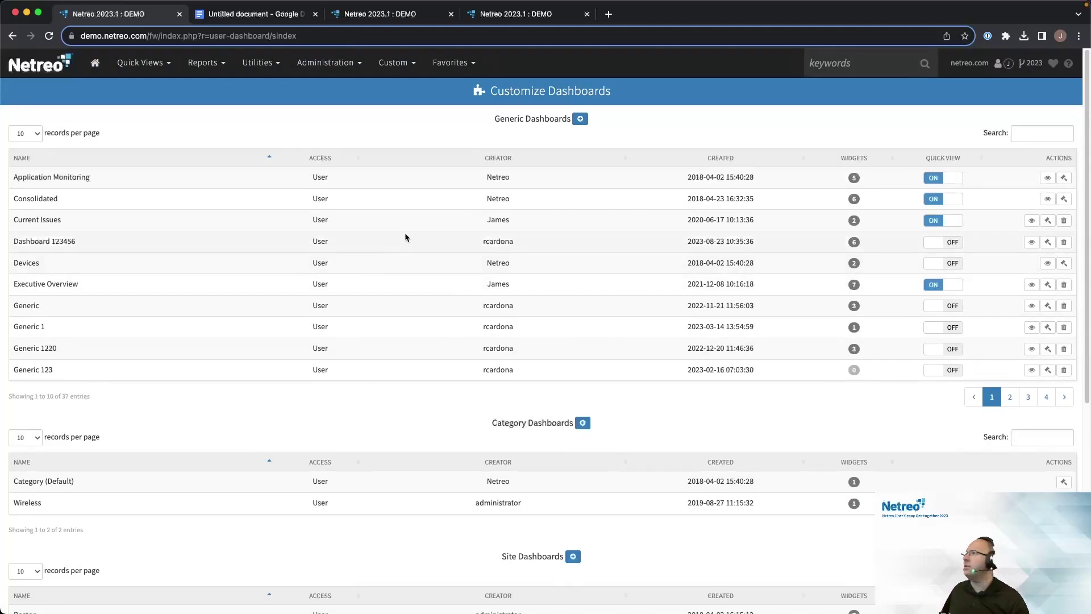
{"action": "mouse_move", "coordinate": [855, 179]}
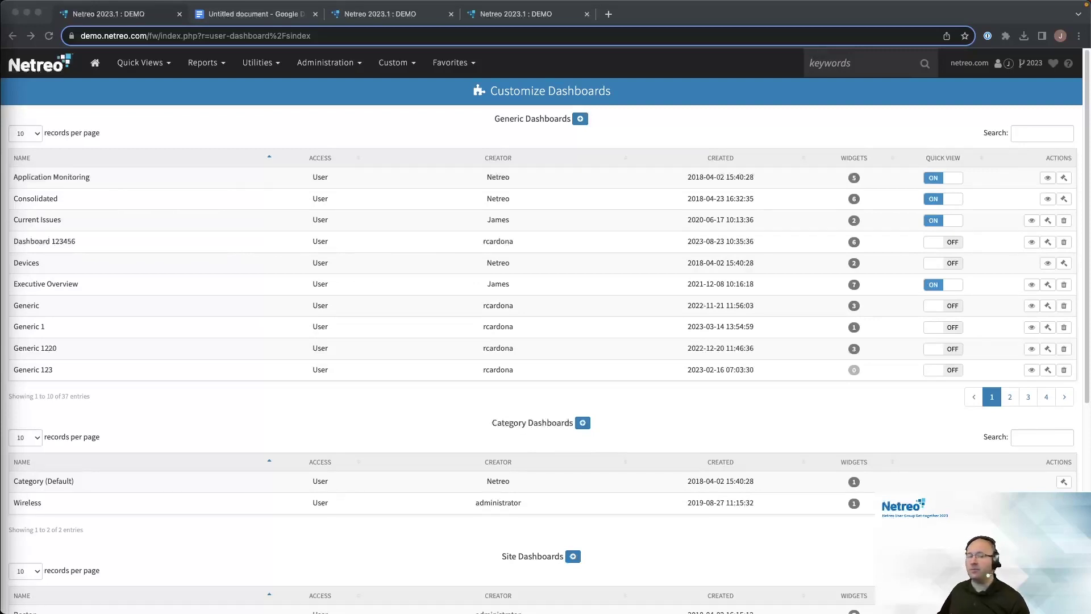
Create a generic custom dashboard named Sample Dashboard with the User access level
{"action": "left_click", "coordinate": [390, 132]}
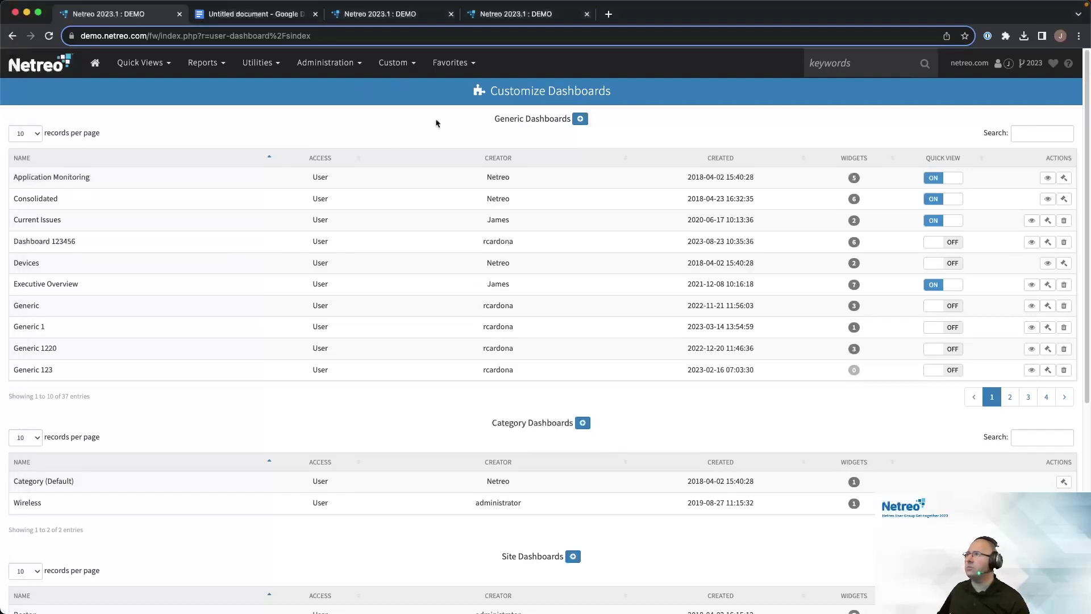
{"action": "left_click", "coordinate": [580, 119]}
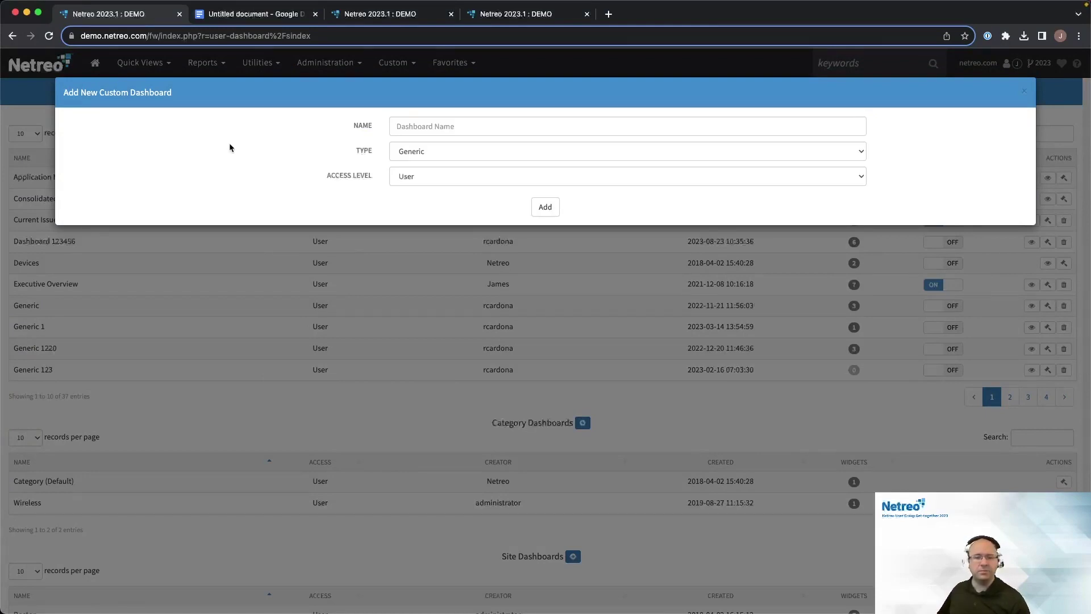
{"action": "left_click", "coordinate": [467, 156]}
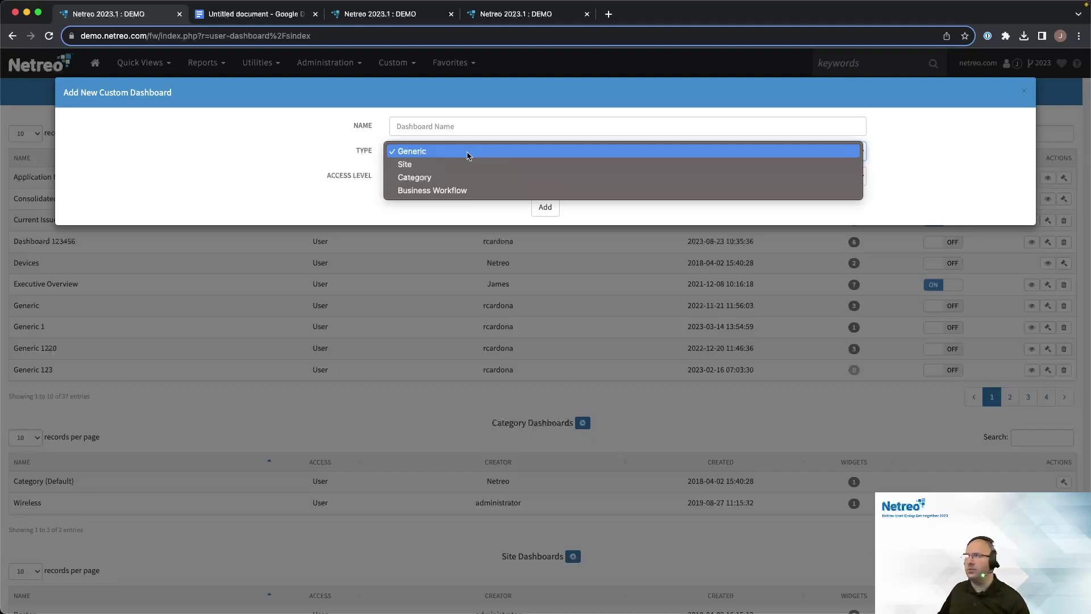
{"action": "left_click", "coordinate": [191, 167]}
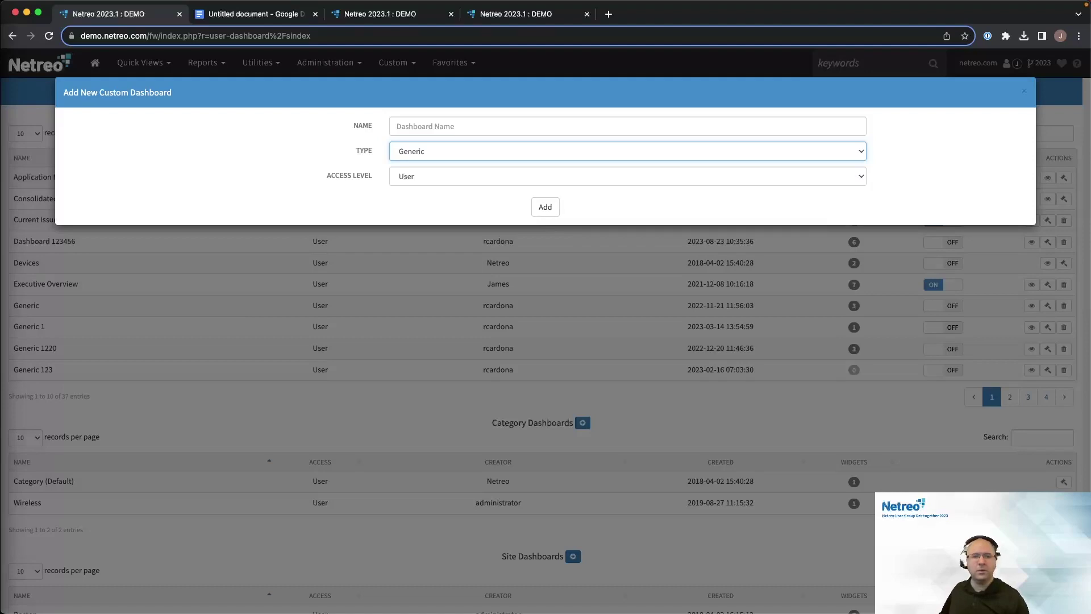
{"action": "left_click", "coordinate": [427, 128]}
{"action": "type", "text": "Sam"}
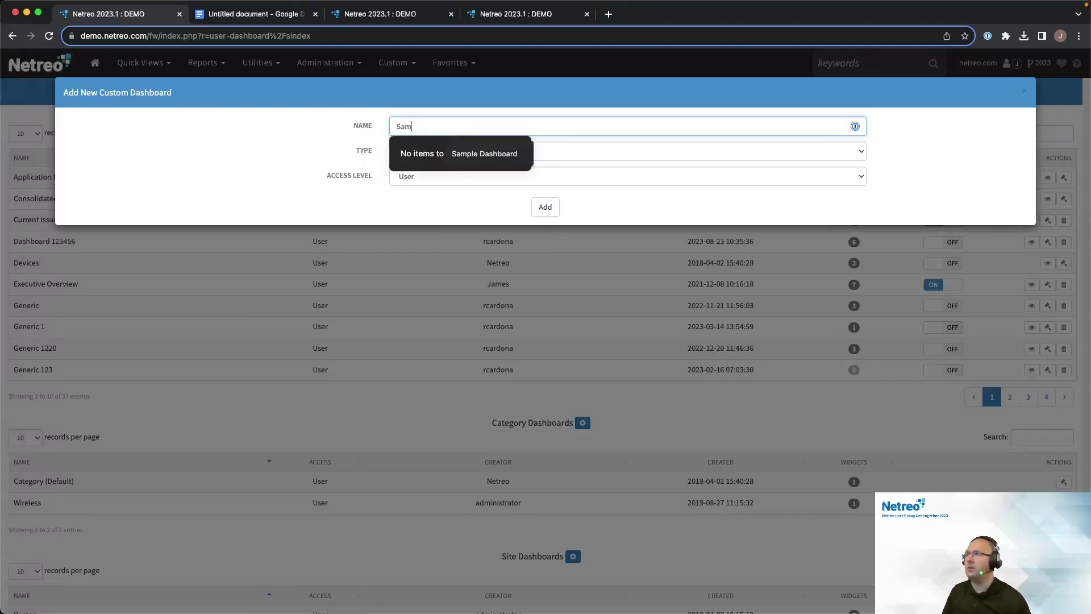
{"action": "type", "text": "ple Dashboard"}
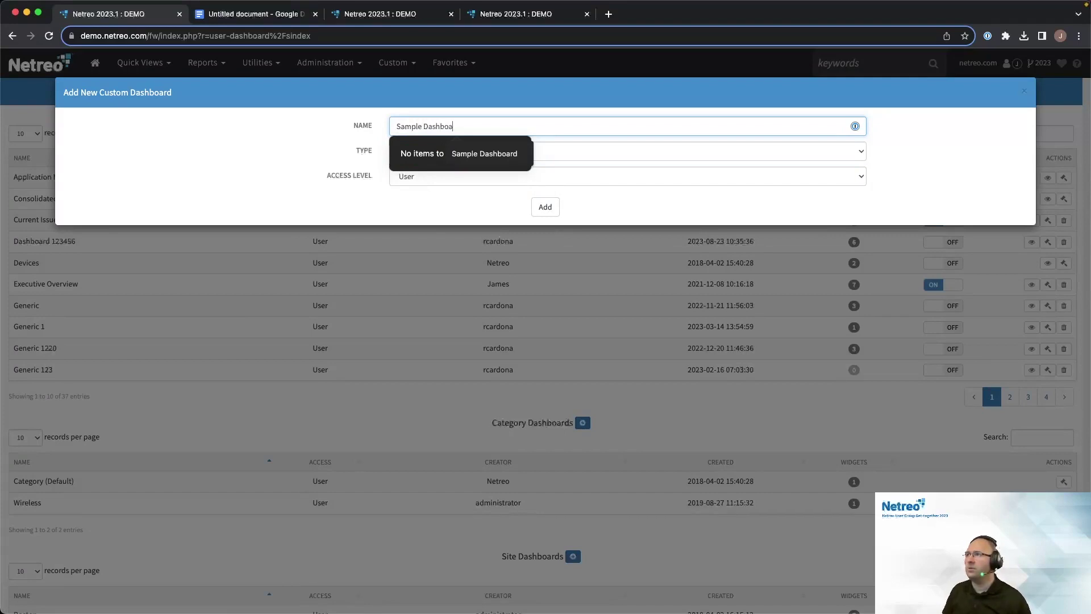
{"action": "left_click", "coordinate": [269, 187]}
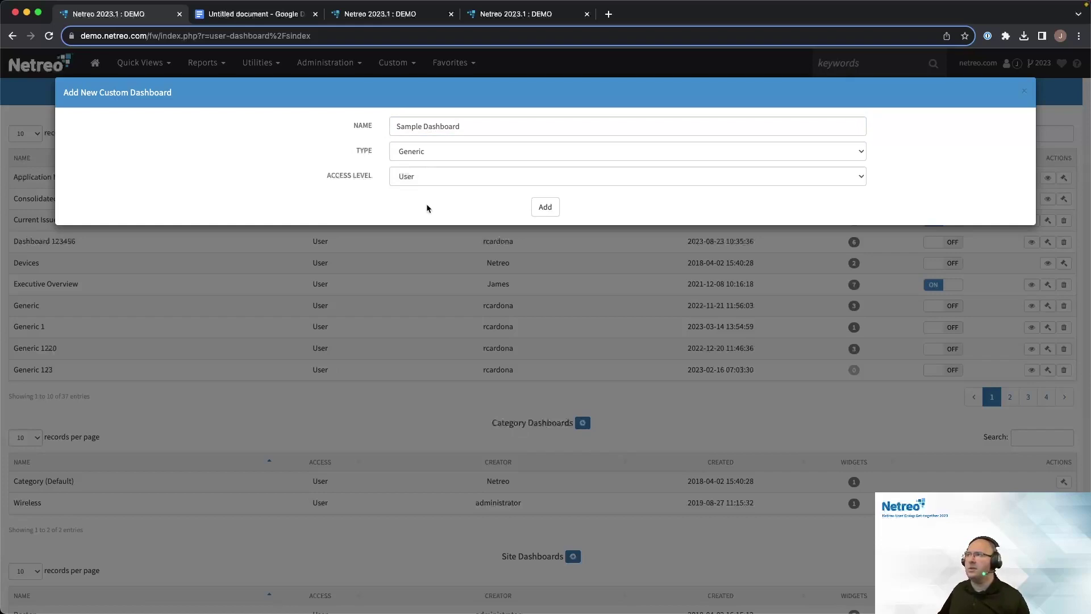
{"action": "left_click", "coordinate": [545, 208]}
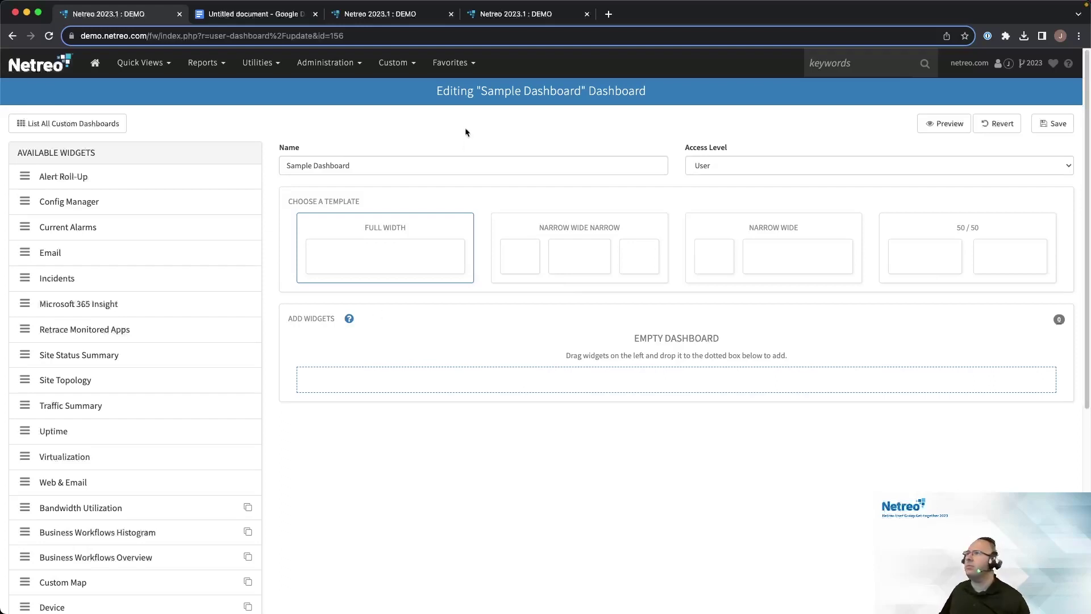
Review the widget layout plan in the Google Docs document and return to the Sample Dashboard editor
{"action": "left_click", "coordinate": [238, 18]}
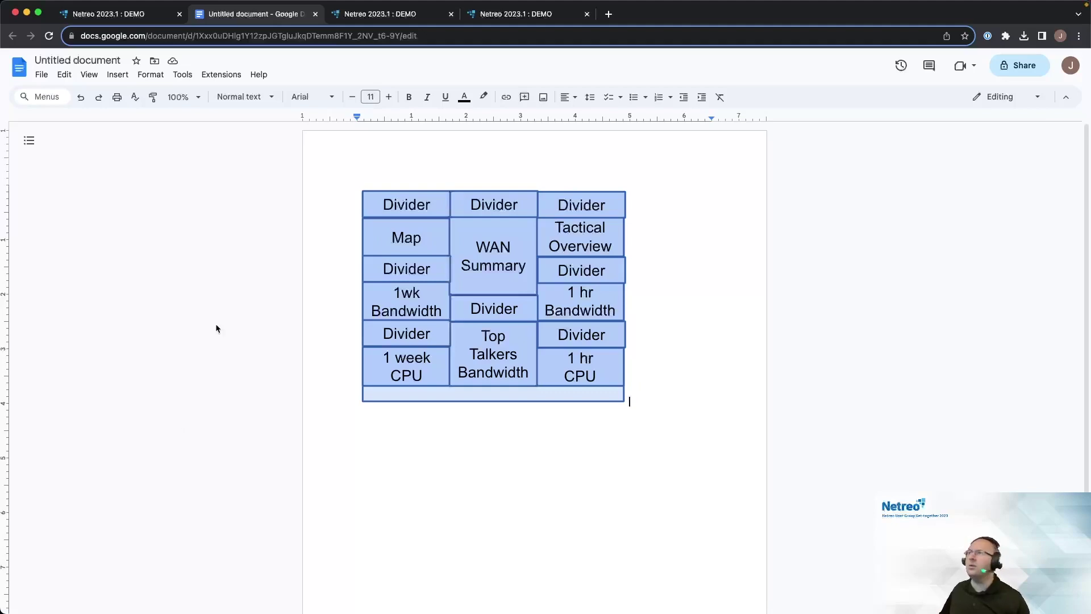
{"action": "left_click", "coordinate": [380, 20]}
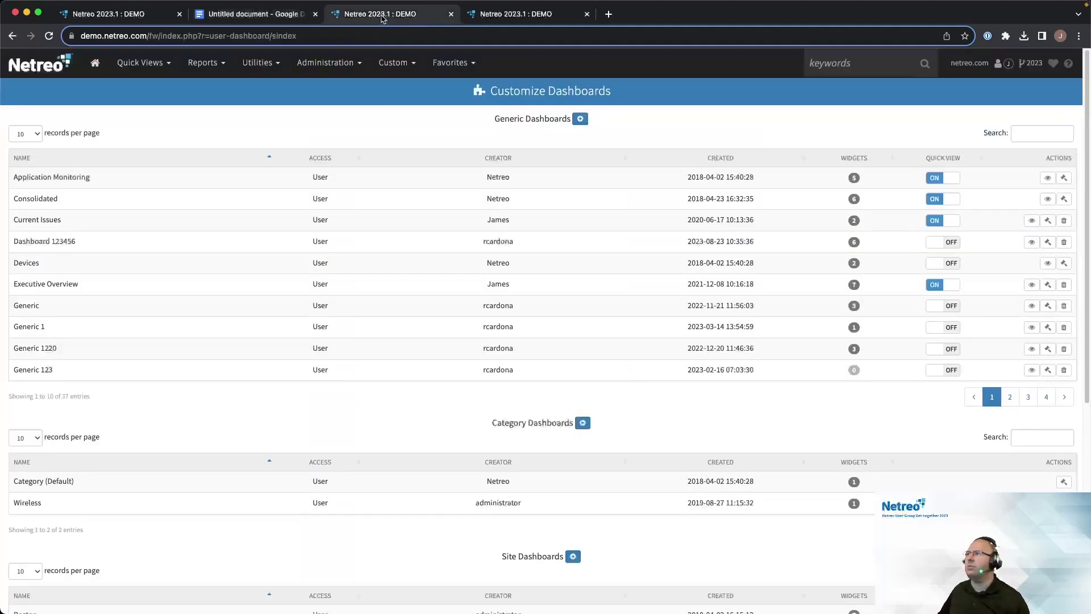
{"action": "left_click", "coordinate": [150, 23]}
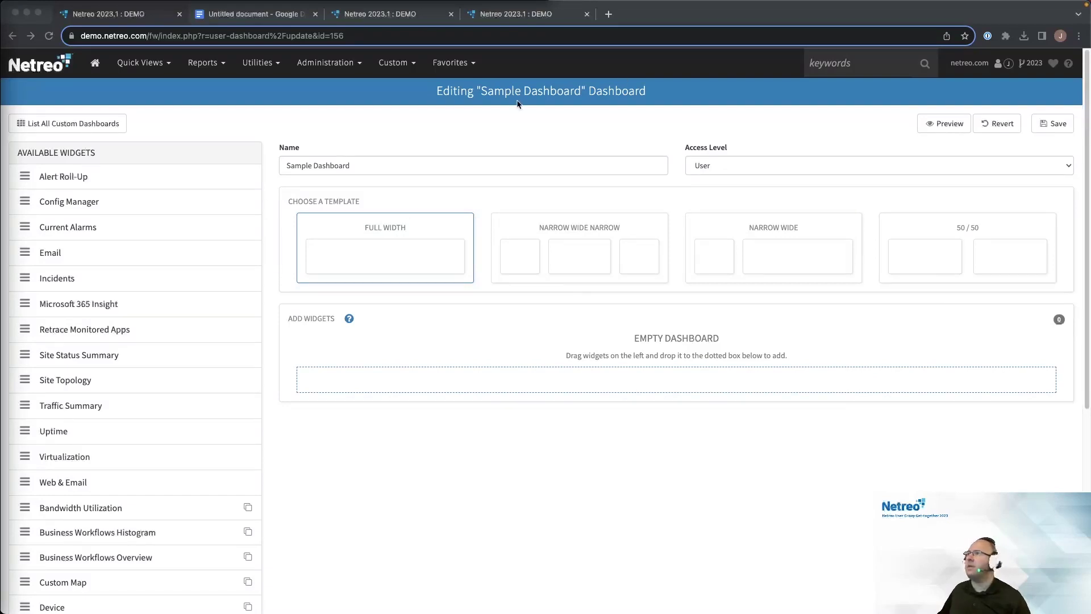
Apply the Narrow Wide Narrow template and add two Divider widgets to the first narrow column
{"action": "left_click", "coordinate": [469, 129]}
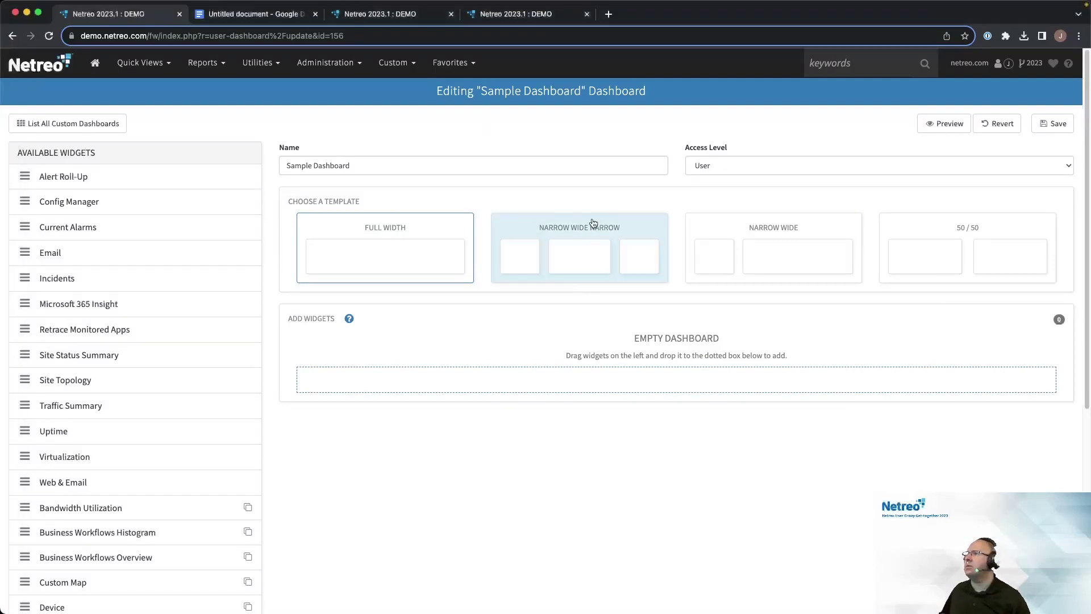
{"action": "left_click", "coordinate": [579, 264]}
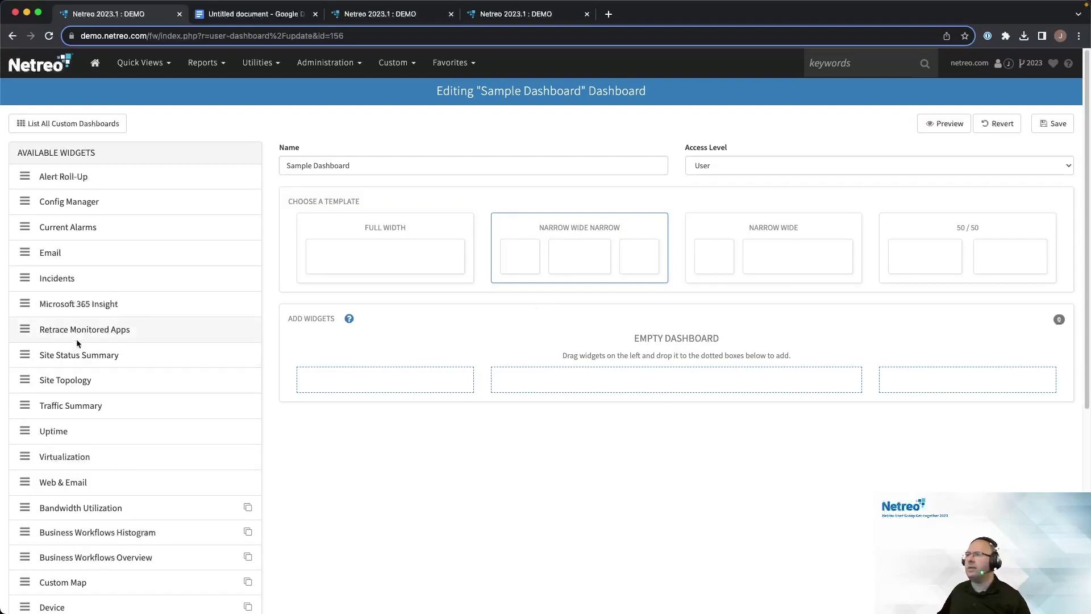
{"action": "scroll", "coordinate": [116, 348], "scroll_direction": "down", "scroll_amount": 5}
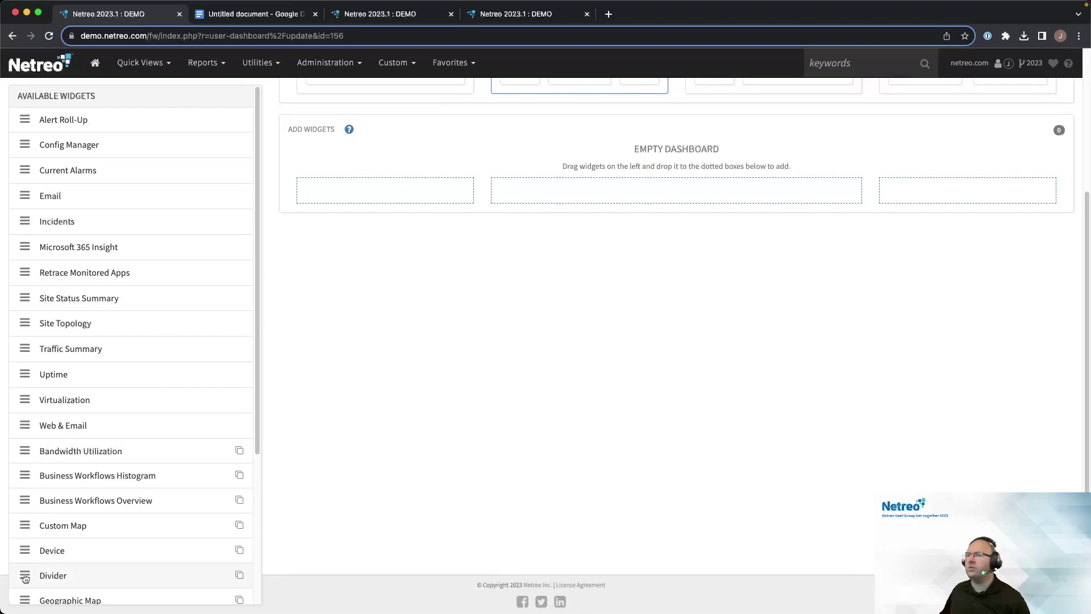
{"action": "left_click_drag", "start_coordinate": [25, 578], "coordinate": [318, 191]}
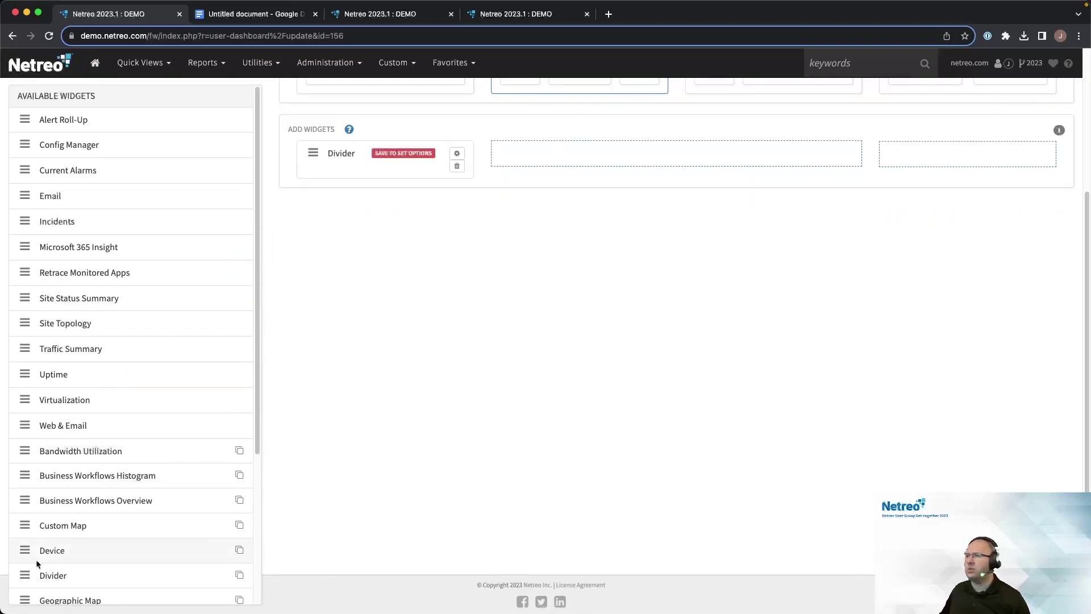
{"action": "left_click_drag", "start_coordinate": [25, 577], "coordinate": [334, 181]}
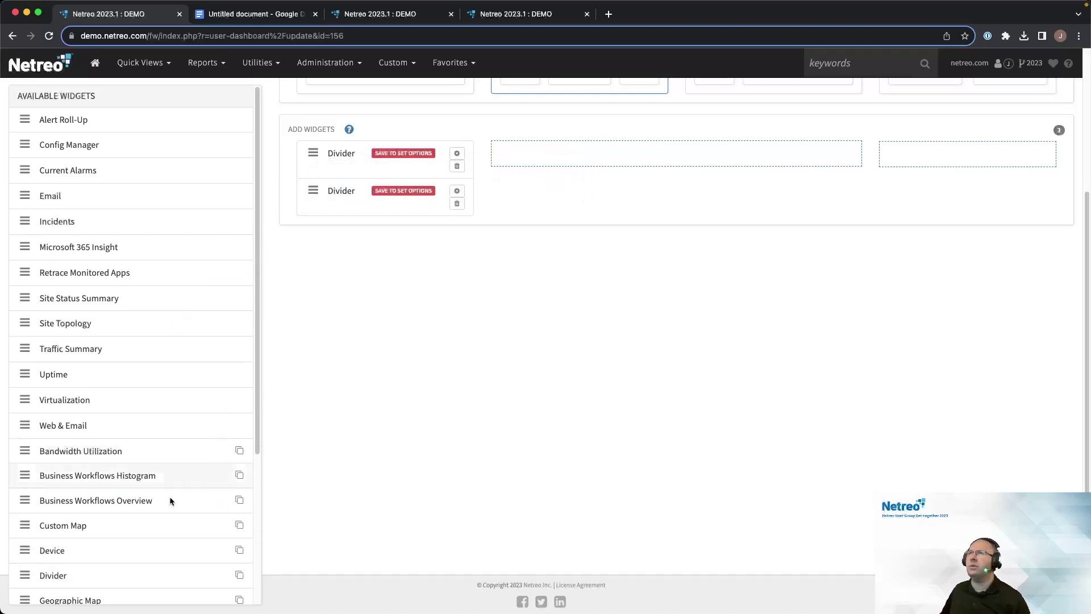
Add three Divider widgets to the wide column and one Divider to the last narrow column
{"action": "left_click_drag", "start_coordinate": [25, 576], "coordinate": [507, 152]}
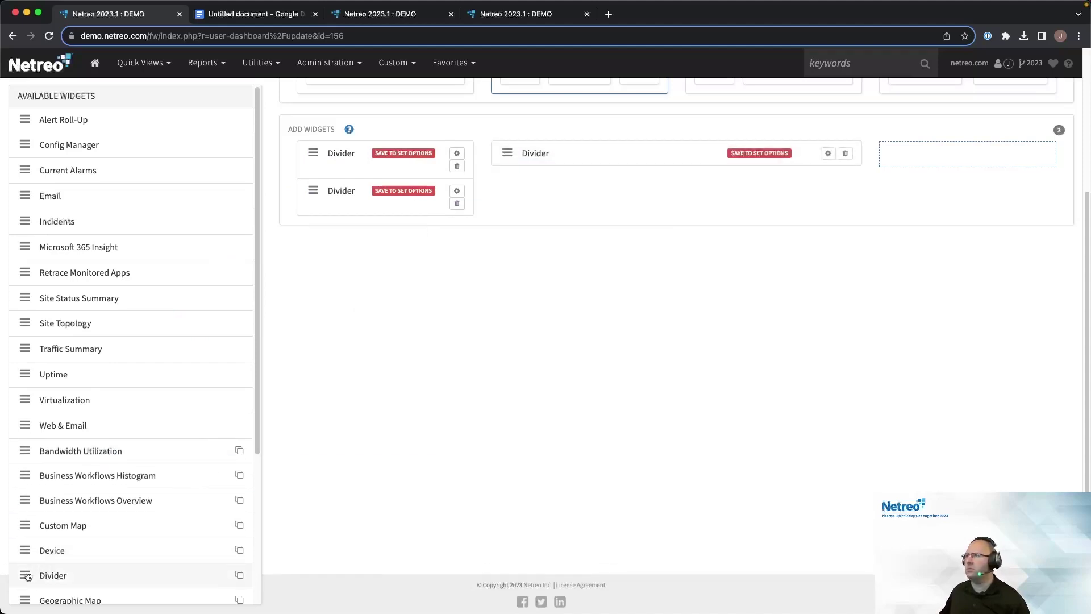
{"action": "left_click_drag", "start_coordinate": [30, 575], "coordinate": [520, 177]}
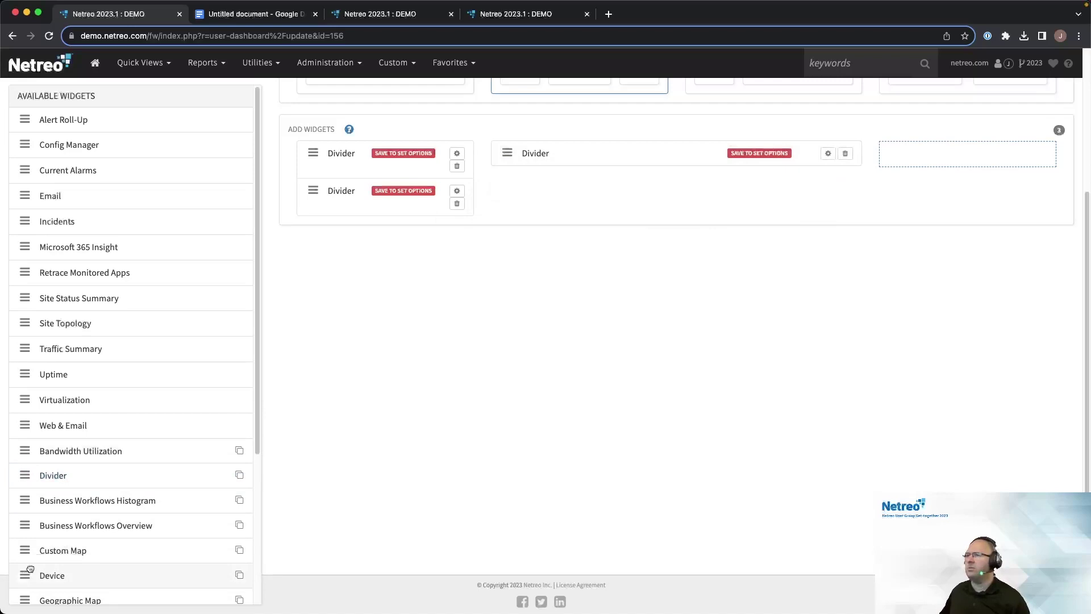
{"action": "scroll", "coordinate": [43, 549], "scroll_direction": "down", "scroll_amount": 1}
{"action": "scroll", "coordinate": [39, 543], "scroll_direction": "down", "scroll_amount": 7}
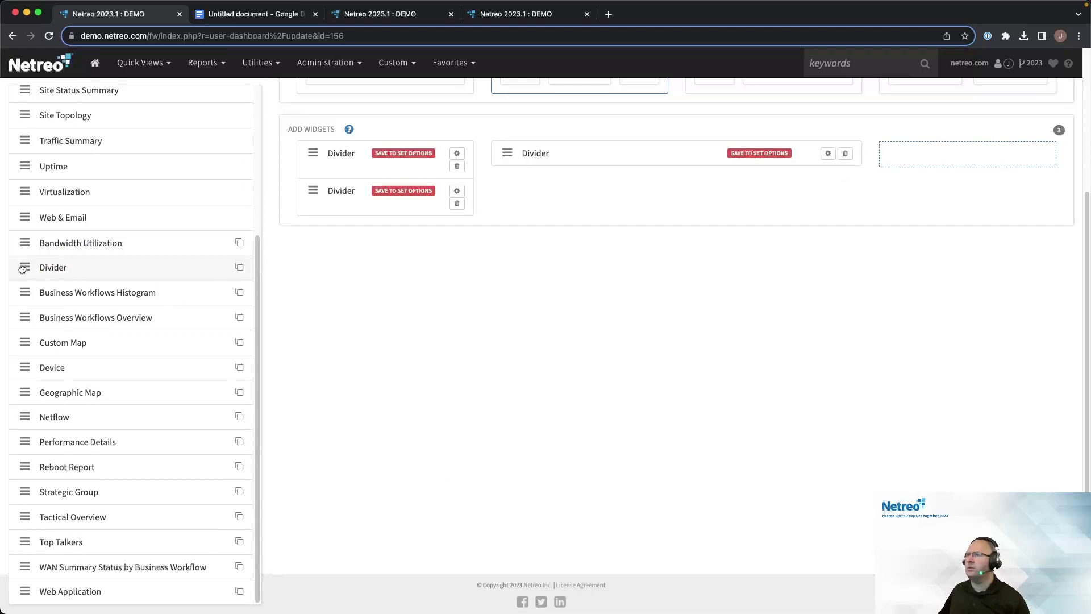
{"action": "left_click_drag", "start_coordinate": [25, 267], "coordinate": [512, 147]}
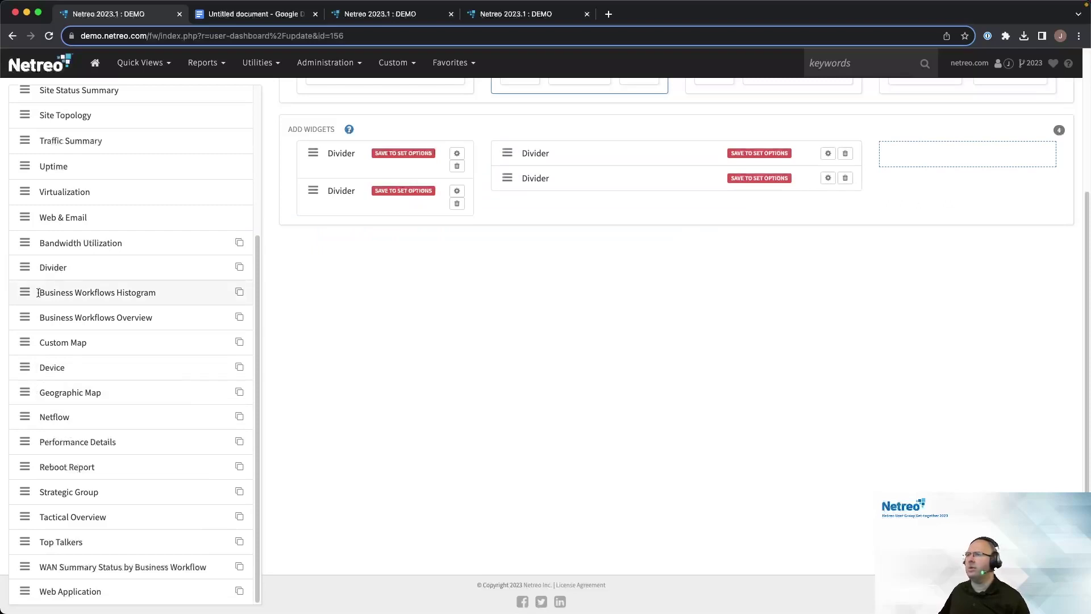
{"action": "left_click_drag", "start_coordinate": [25, 267], "coordinate": [514, 151]}
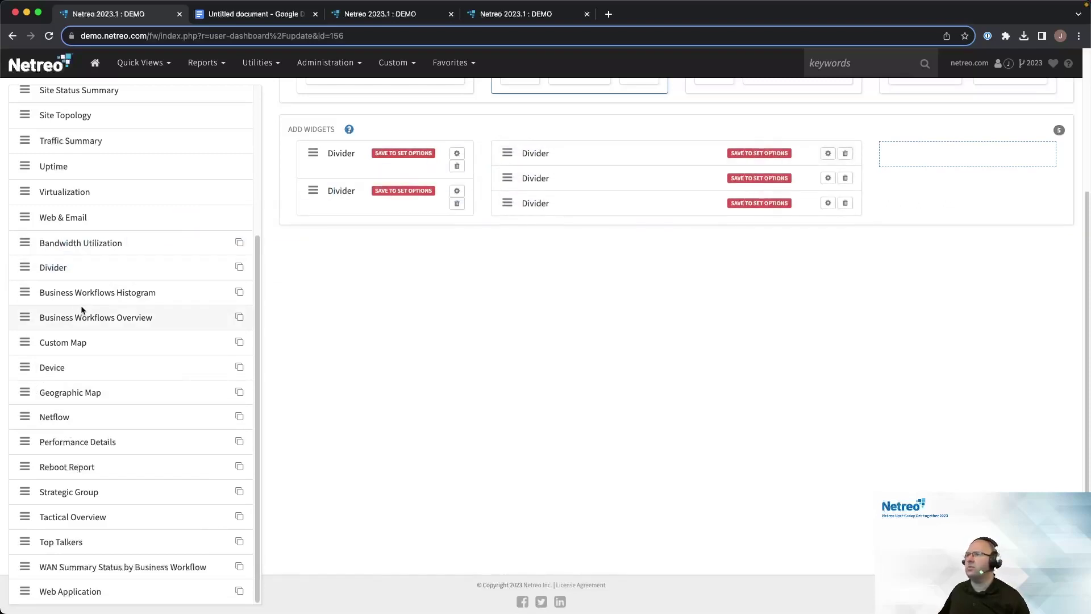
{"action": "left_click_drag", "start_coordinate": [25, 267], "coordinate": [931, 155]}
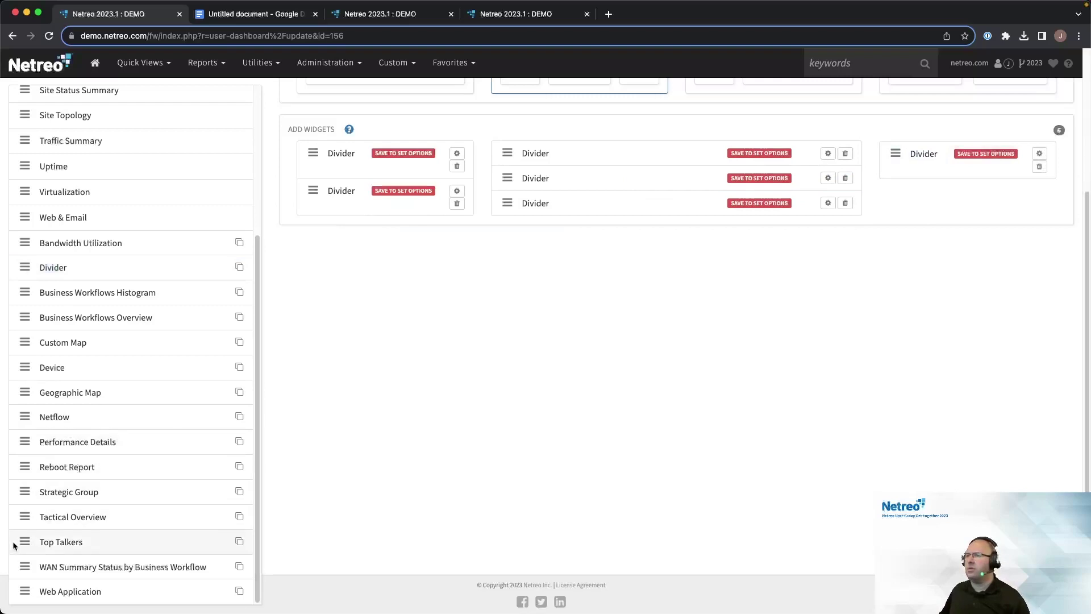
Add Top Talkers below the last column's Divider, Strategic Group below the wide column's first Divider, and Device at the end of the first column
{"action": "left_click_drag", "start_coordinate": [25, 542], "coordinate": [899, 182]}
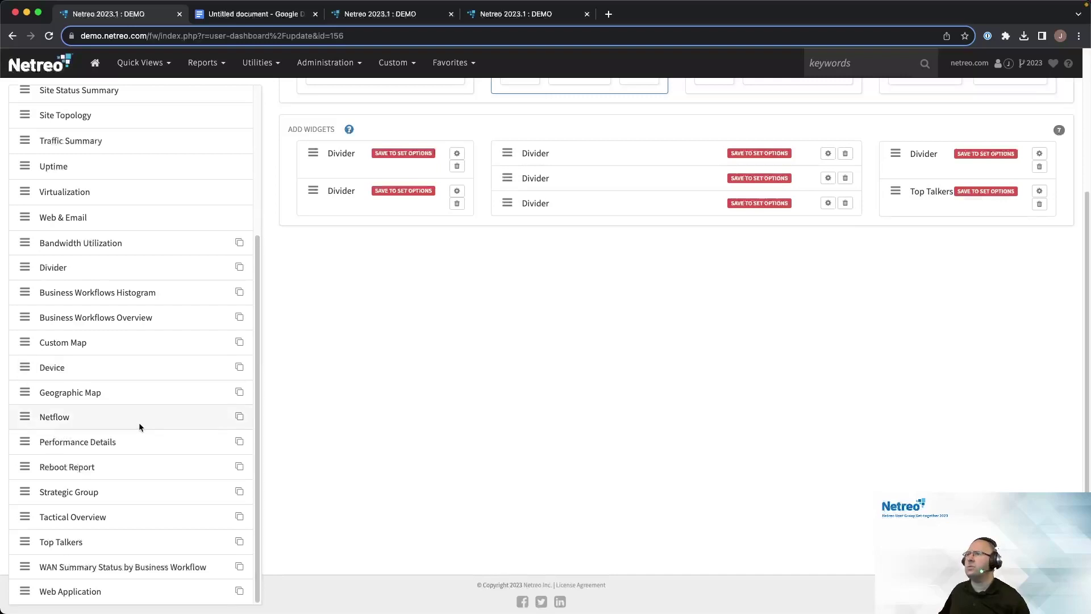
{"action": "left_click_drag", "start_coordinate": [25, 492], "coordinate": [529, 176]}
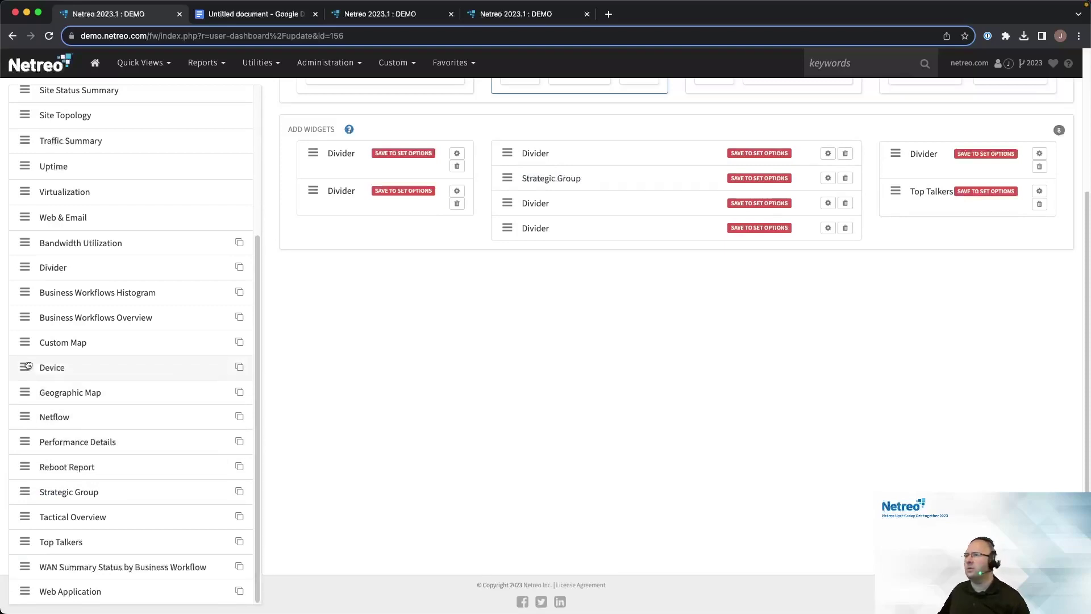
{"action": "left_click_drag", "start_coordinate": [25, 367], "coordinate": [321, 224]}
Add Site Status Summary below the wide column's second Divider and Reboot Report below its third Divider
{"action": "left_click_drag", "start_coordinate": [256, 317], "coordinate": [247, 189]}
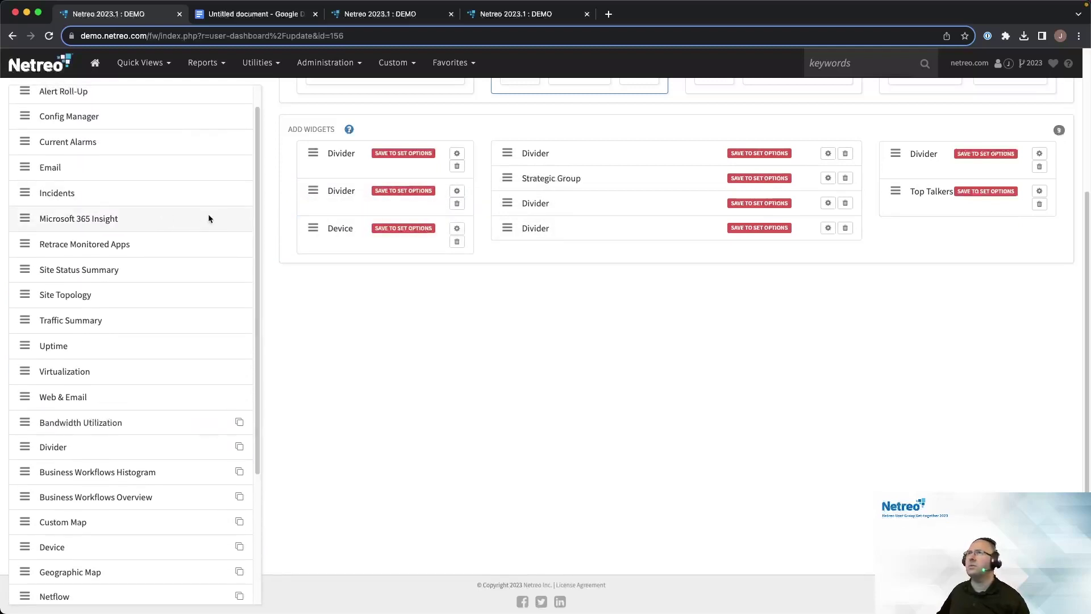
{"action": "left_click_drag", "start_coordinate": [26, 270], "coordinate": [549, 230]}
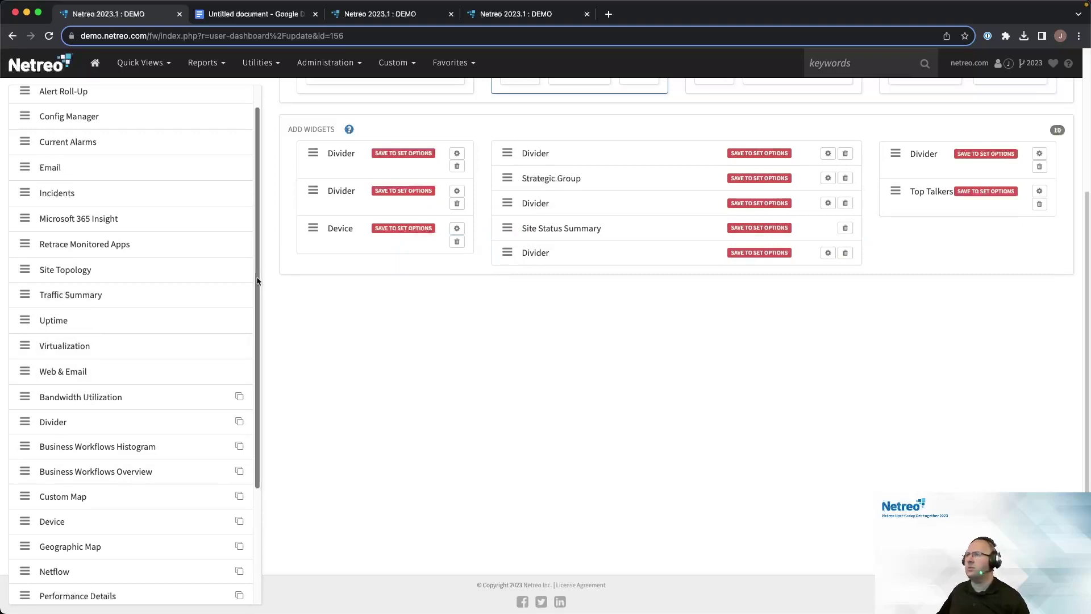
{"action": "left_click_drag", "start_coordinate": [257, 281], "coordinate": [267, 429]}
{"action": "left_click_drag", "start_coordinate": [25, 468], "coordinate": [558, 272]}
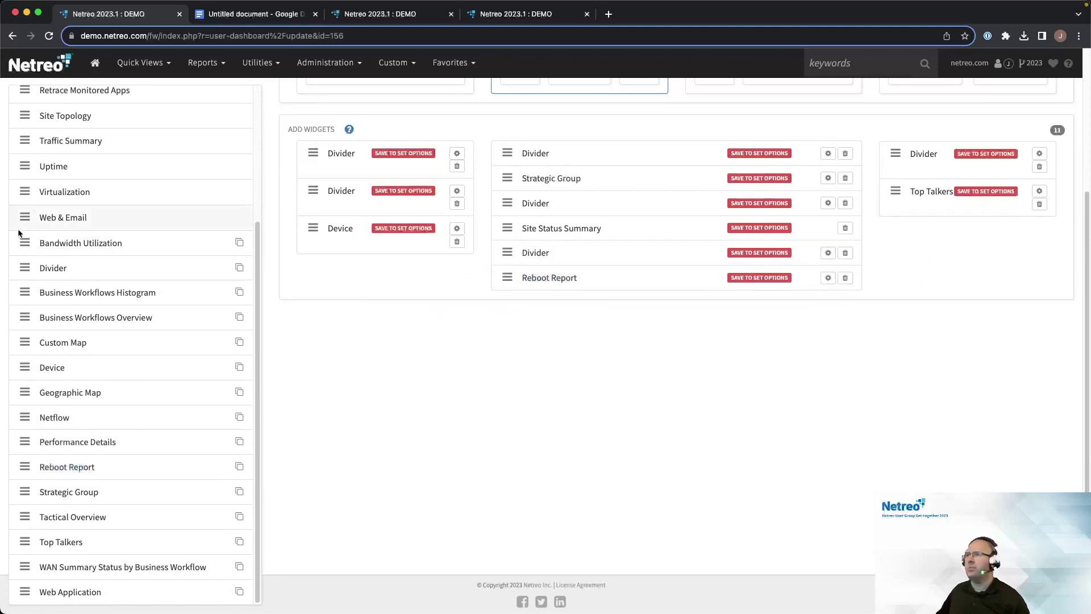
Add a Bandwidth Utilization widget between the two Dividers in the first narrow column
{"action": "left_click_drag", "start_coordinate": [25, 242], "coordinate": [301, 191]}
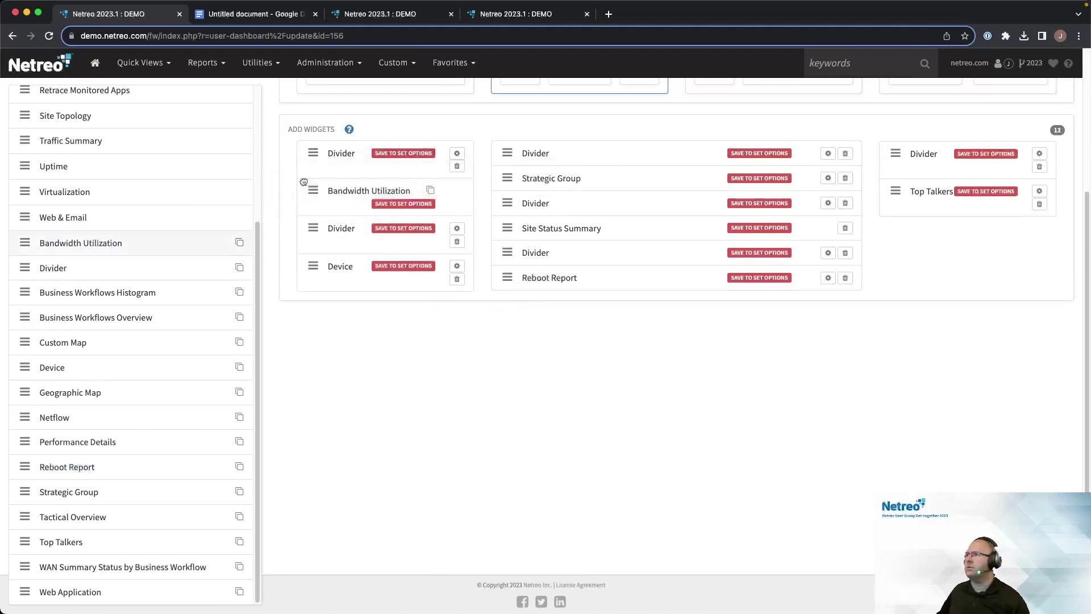
{"action": "left_click_drag", "start_coordinate": [259, 386], "coordinate": [244, 210]}
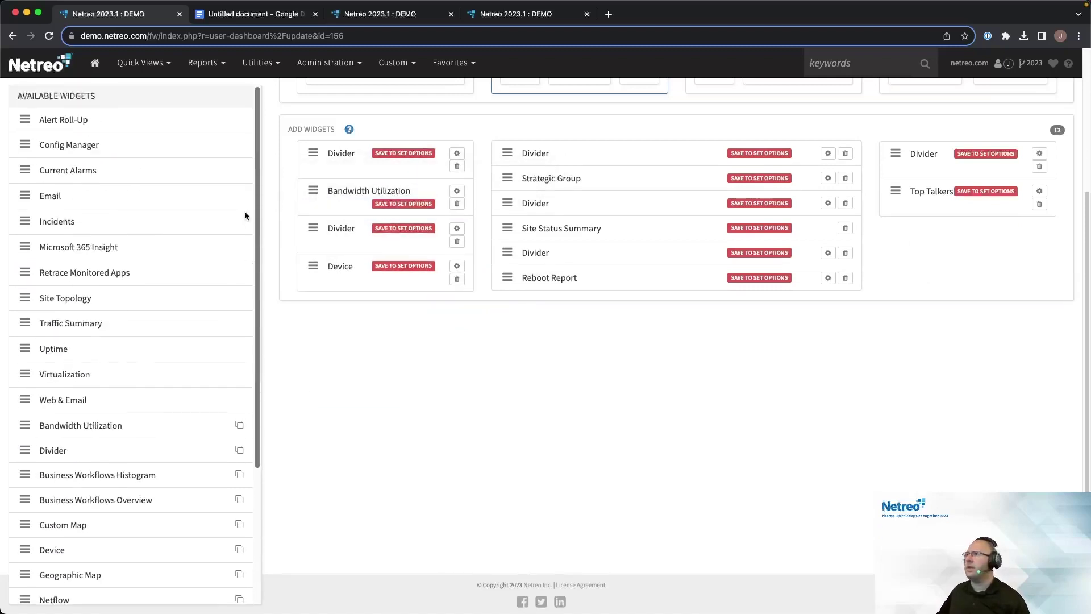
{"action": "scroll", "coordinate": [608, 444], "scroll_direction": "up", "scroll_amount": 5}
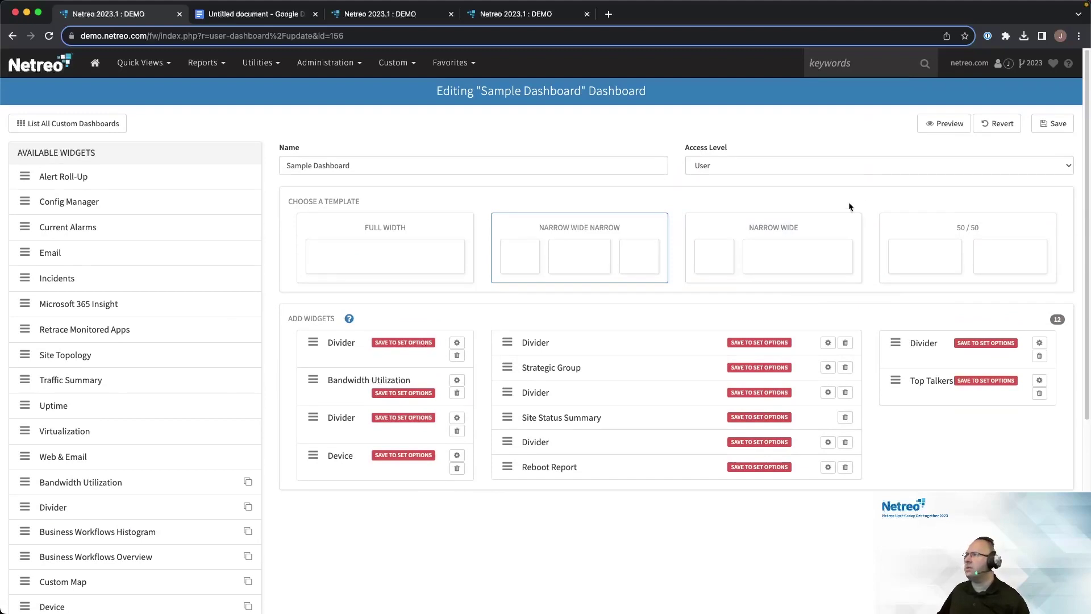
Save the dashboard, then title the first Divider in the first narrow column "Bandwidth Utilization" and save its options
{"action": "left_click", "coordinate": [1055, 123]}
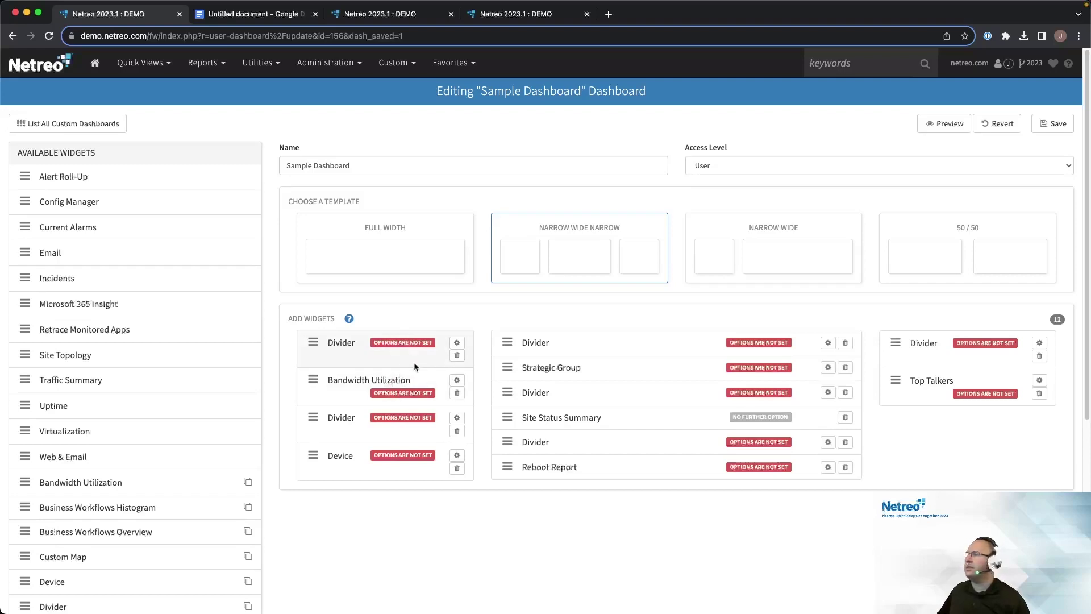
{"action": "left_click", "coordinate": [457, 342]}
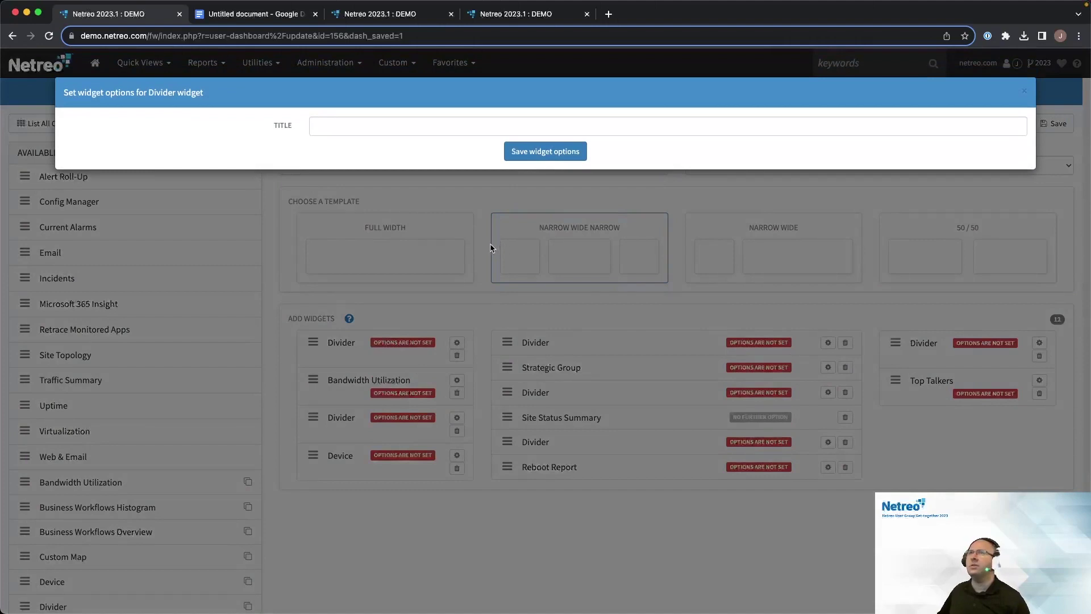
{"action": "left_click", "coordinate": [453, 127]}
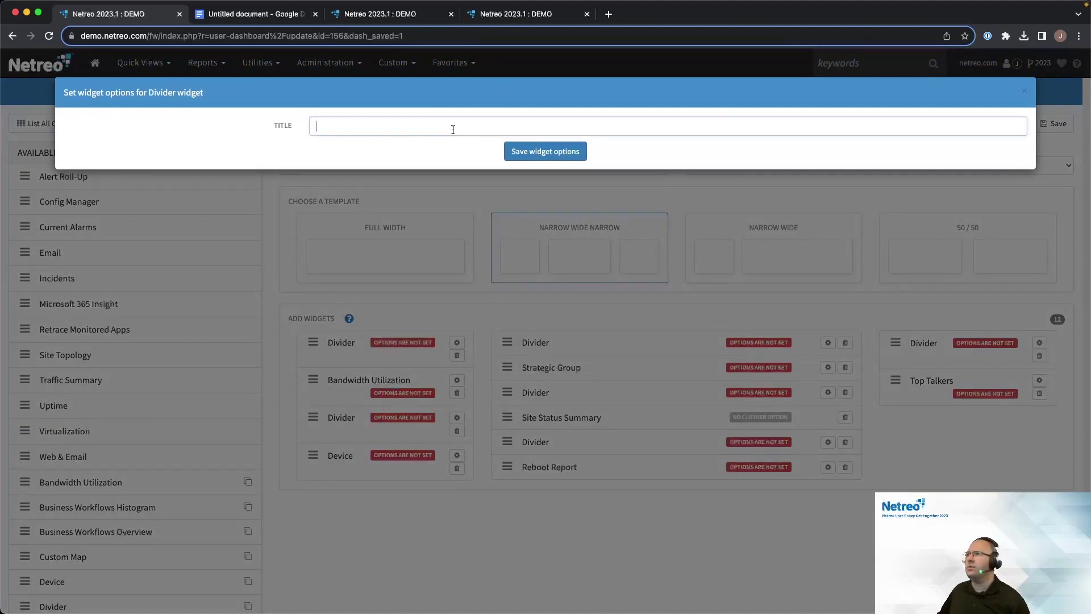
{"action": "type", "text": "Bandwidth Utilization"}
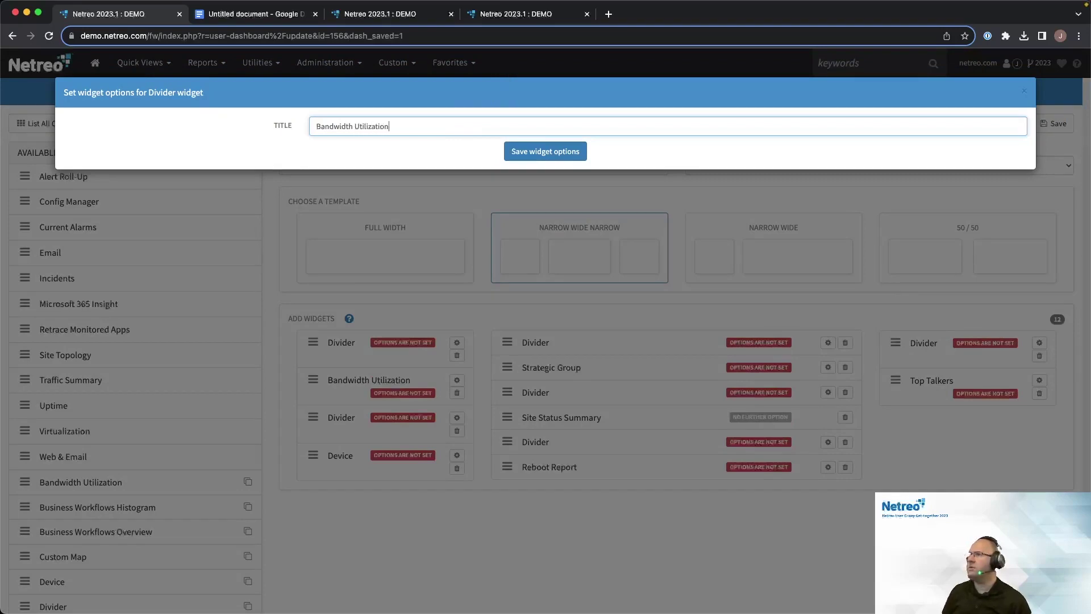
{"action": "left_click", "coordinate": [512, 149]}
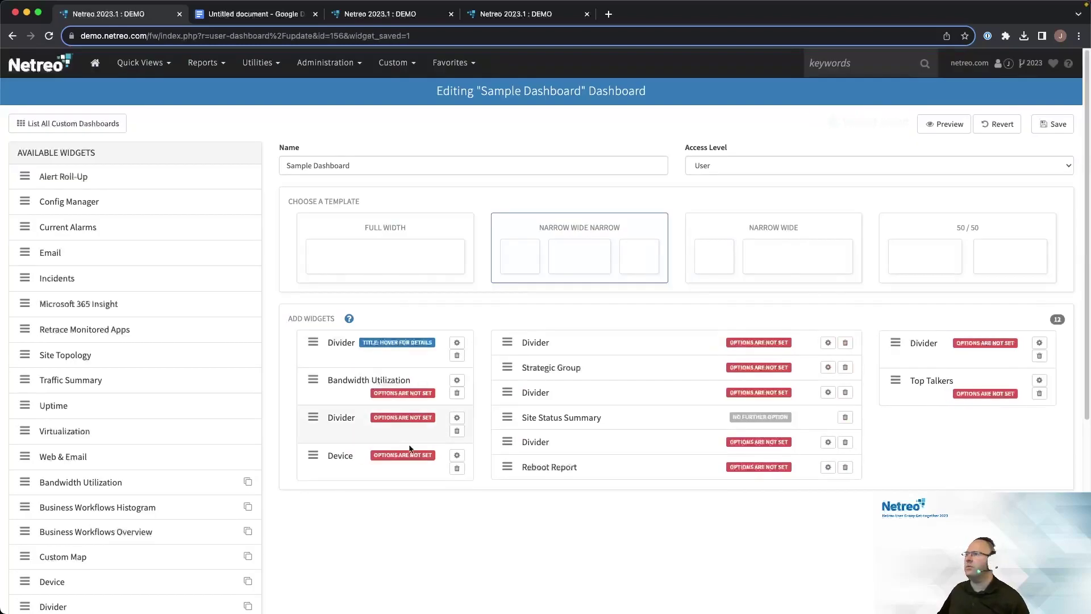
Title the Divider above the Device widget in the first column "Gateway Status" and save its options
{"action": "left_click", "coordinate": [457, 418]}
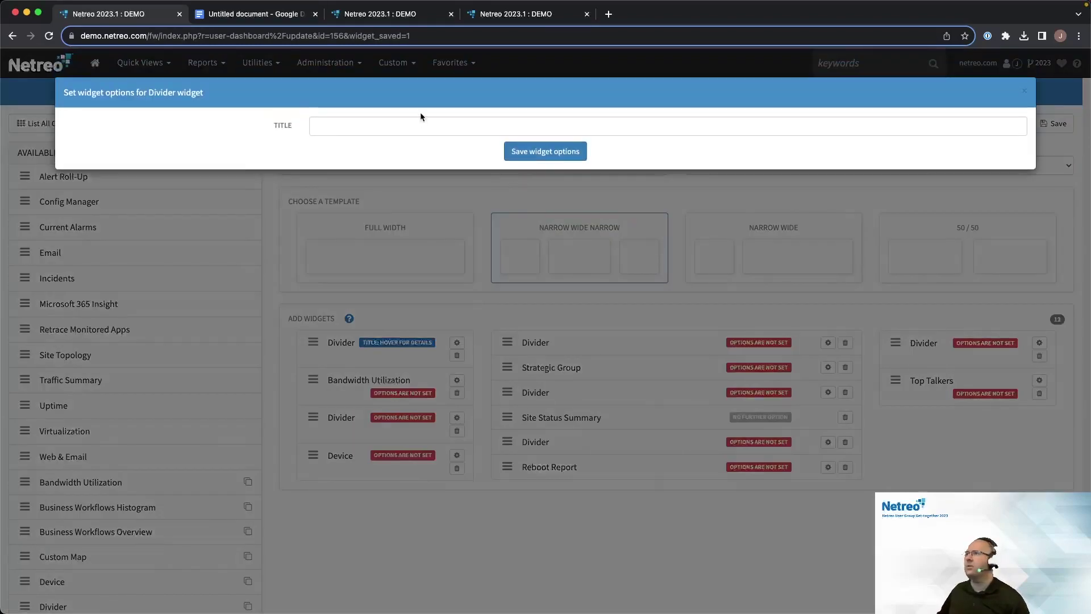
{"action": "left_click", "coordinate": [416, 126]}
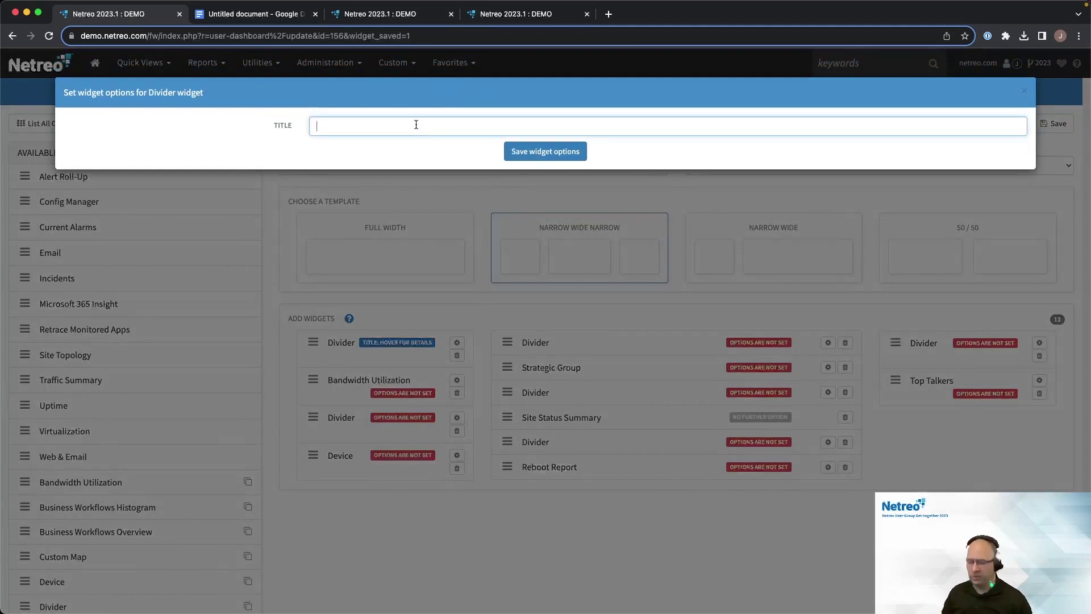
{"action": "type", "text": "Gateway Status"}
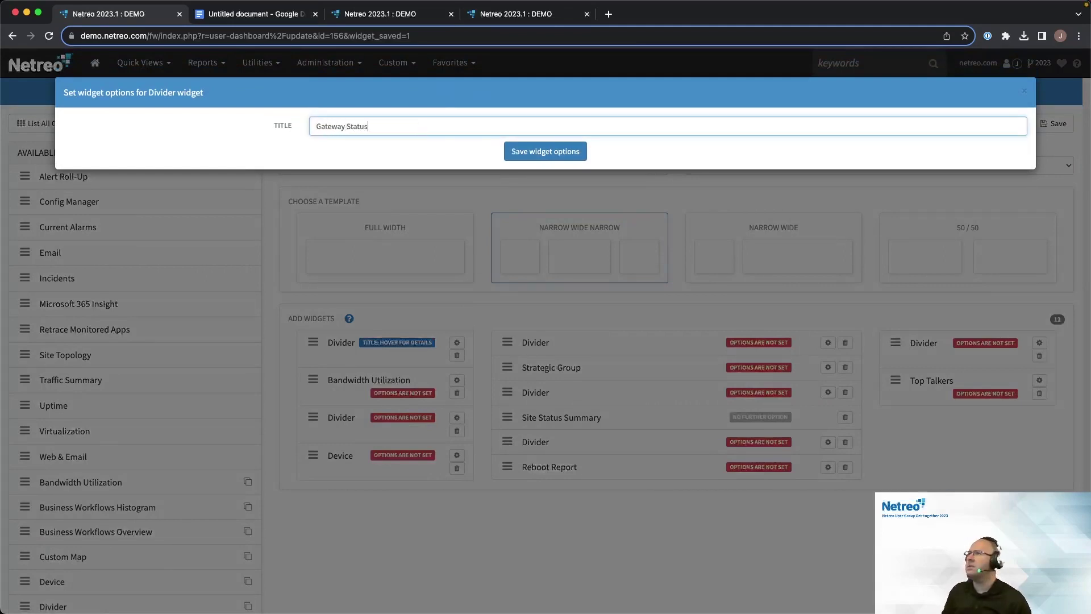
{"action": "left_click", "coordinate": [555, 151]}
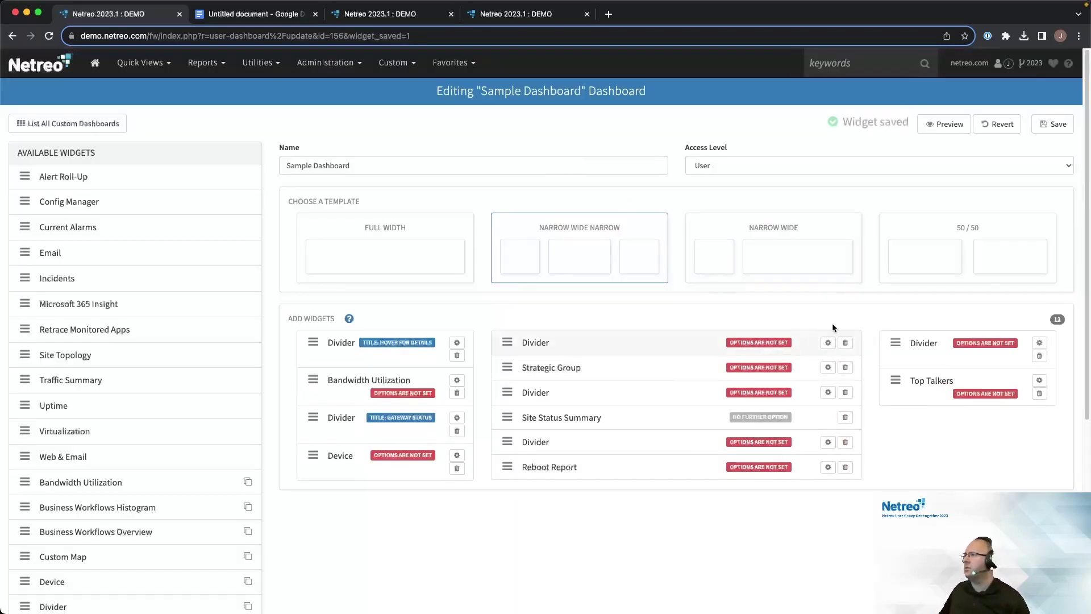
Title the wide column's first Divider, above Strategic Group, "Linux Server Status" and save its options
{"action": "left_click", "coordinate": [829, 343]}
{"action": "left_click", "coordinate": [472, 124]}
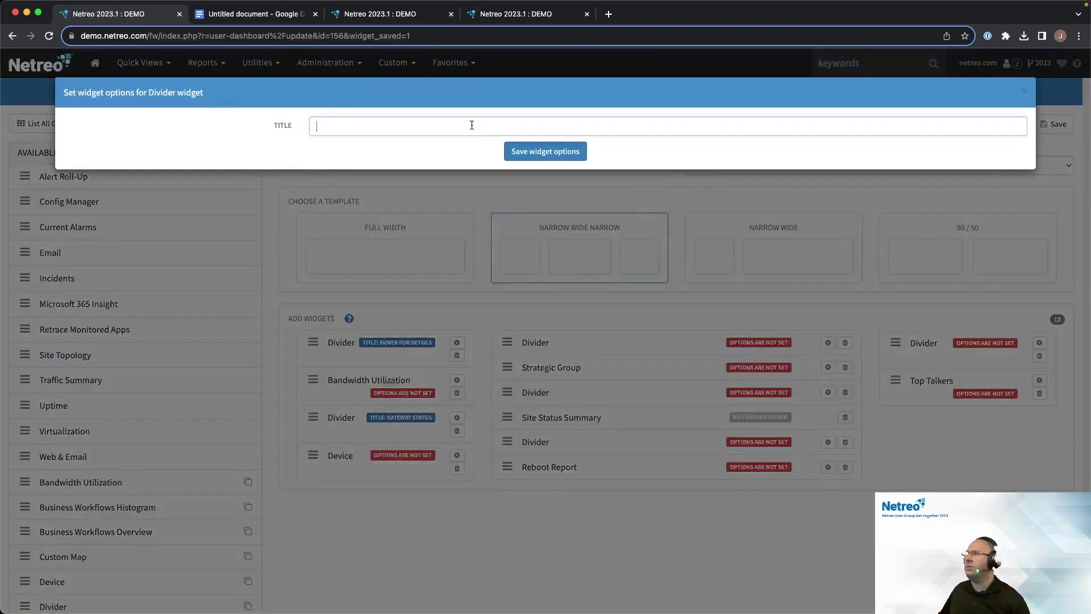
{"action": "type", "text": "Linux Server Status"}
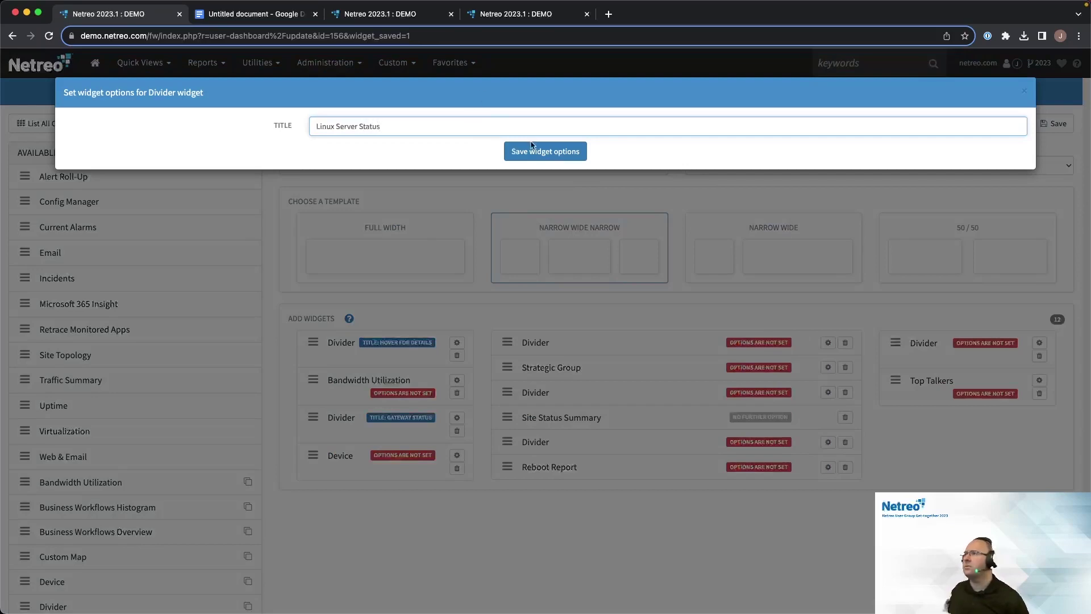
{"action": "left_click", "coordinate": [535, 155]}
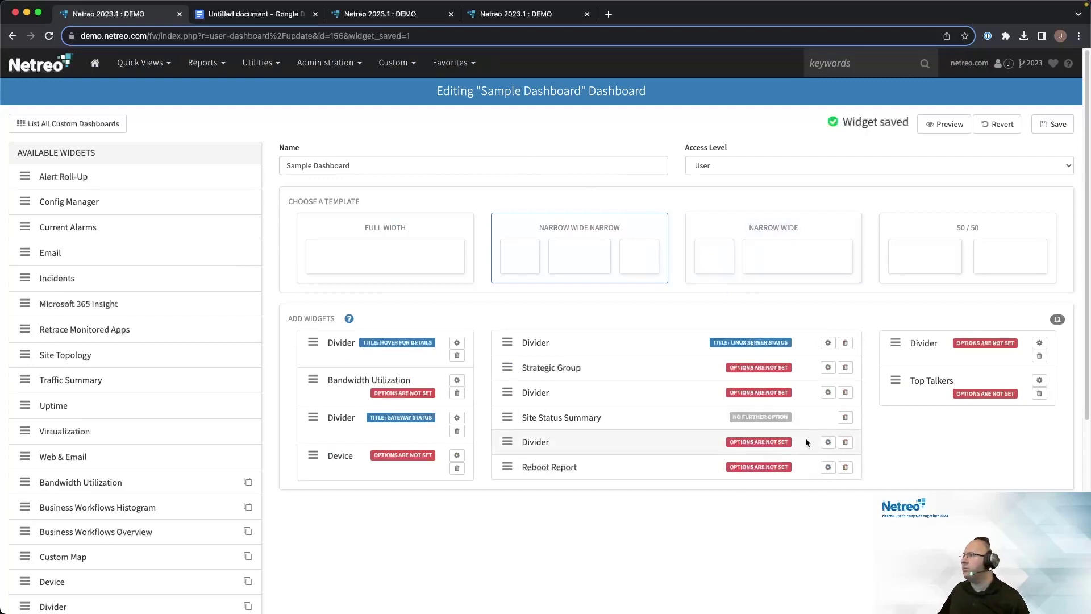
Title the wide column's third Divider, above Reboot Report, "24 Hour Reboot" and save its options
{"action": "left_click", "coordinate": [828, 444]}
{"action": "left_click", "coordinate": [427, 127]}
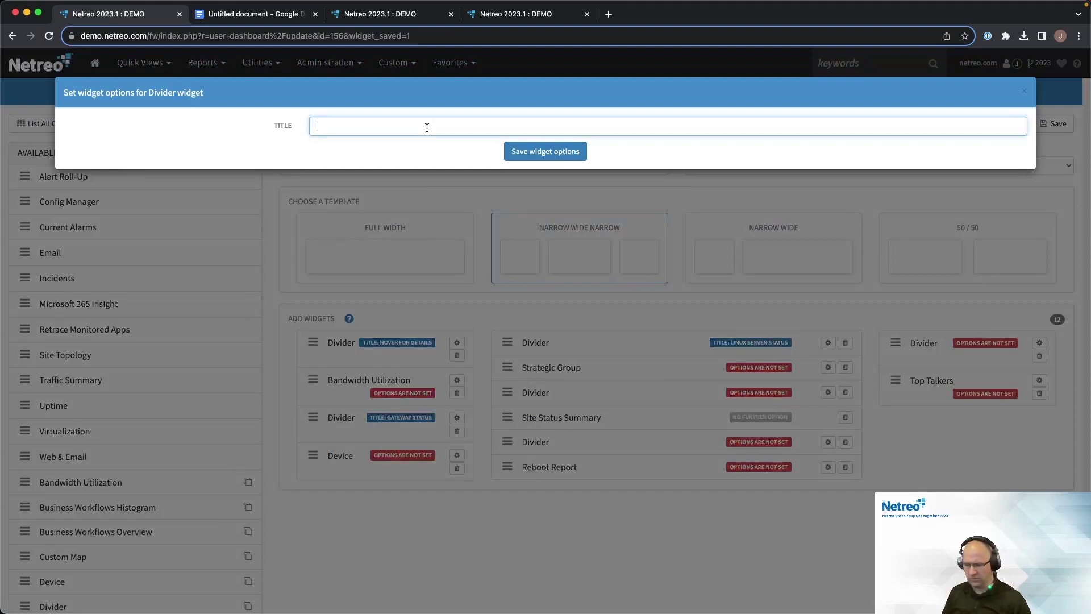
{"action": "type", "text": "24"}
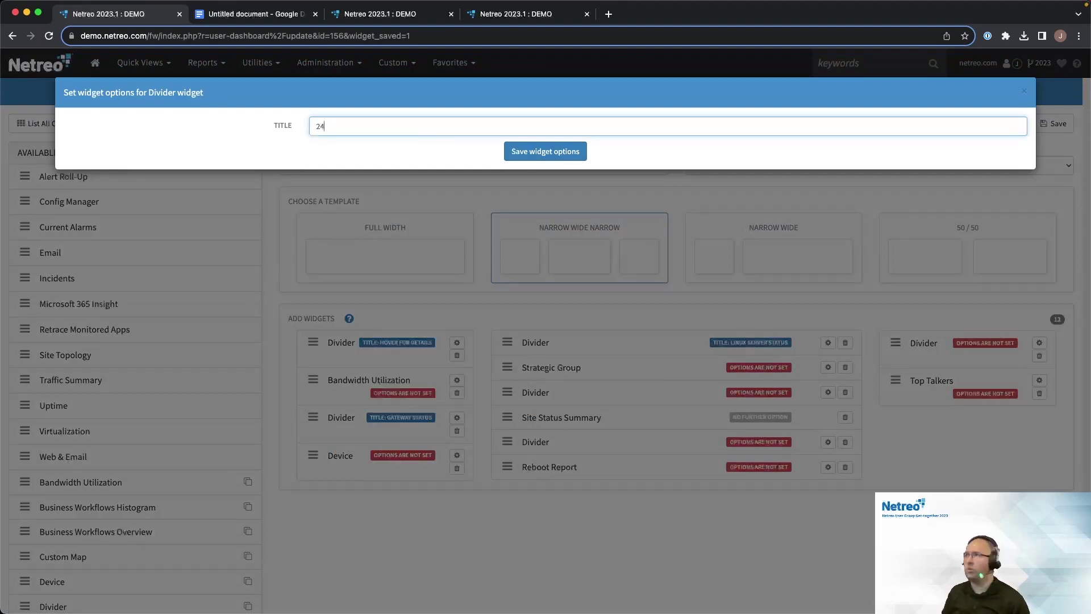
{"action": "type", "text": " Hour Reboot"}
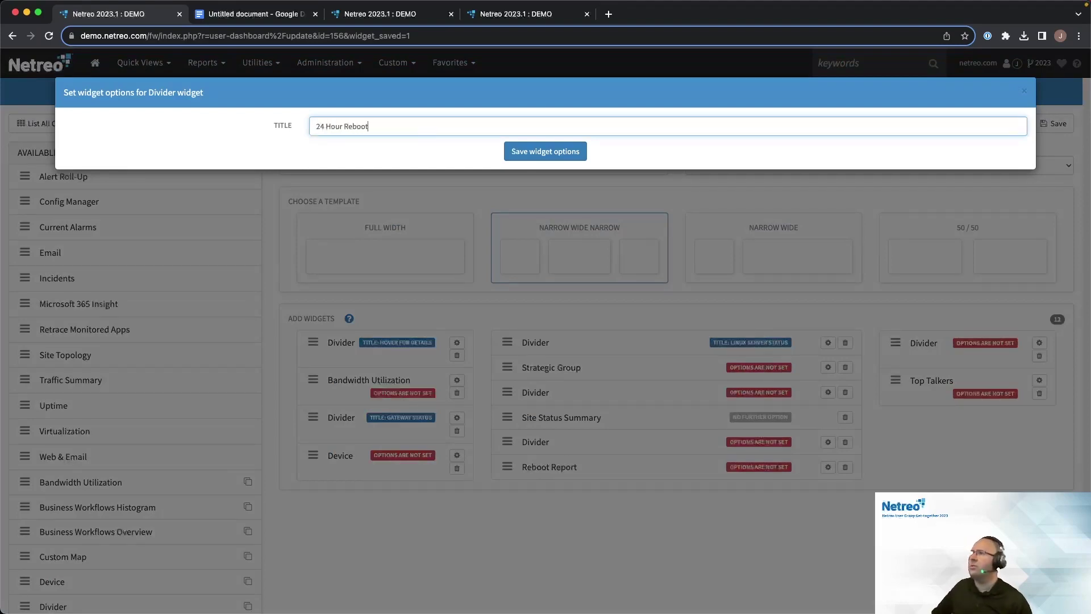
{"action": "left_click", "coordinate": [549, 154]}
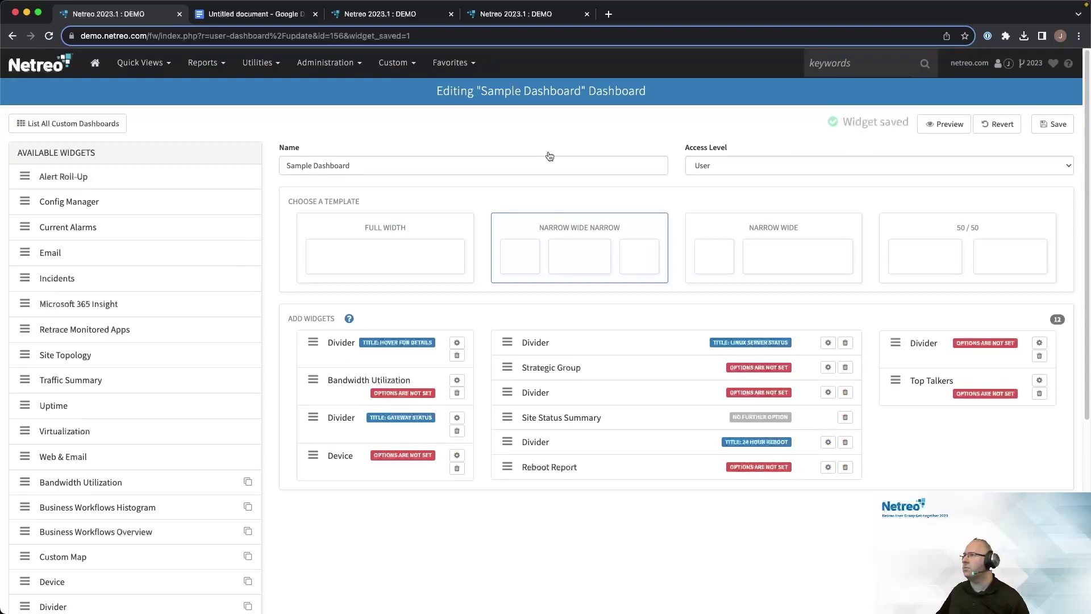
Title the wide column's second Divider, above the site status widget, "Site Status Summary" and save its options
{"action": "left_click", "coordinate": [829, 393]}
{"action": "left_click", "coordinate": [364, 131]}
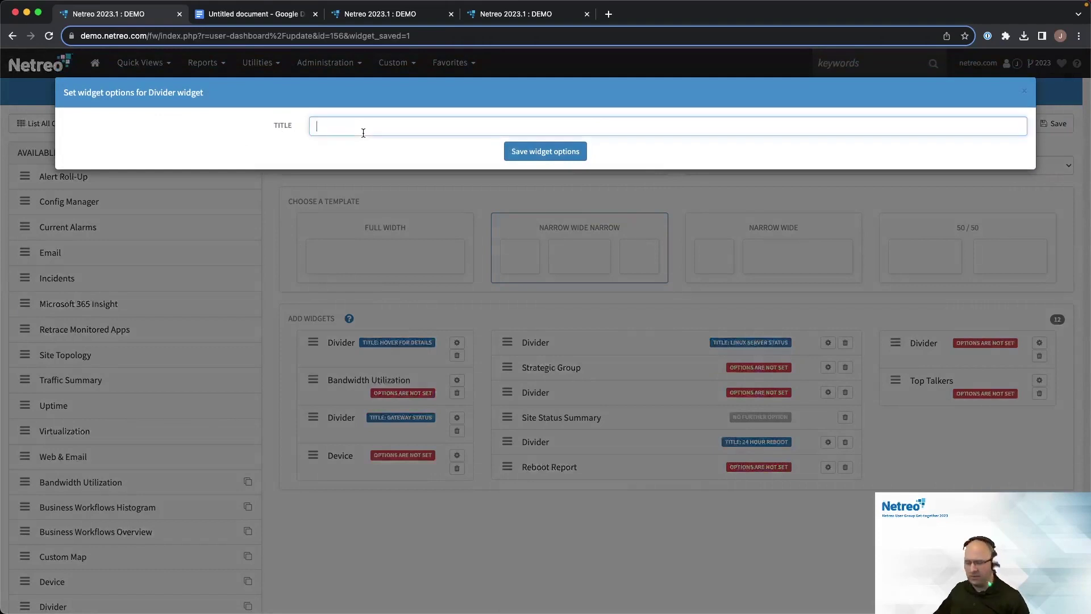
{"action": "type", "text": "Site Status"}
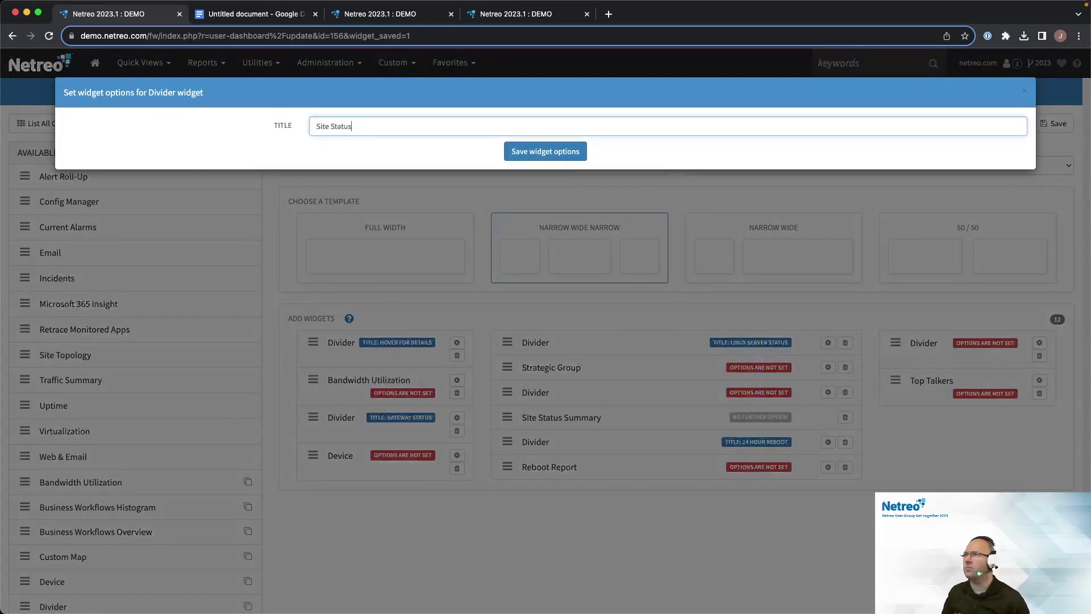
{"action": "type", "text": " Summa"}
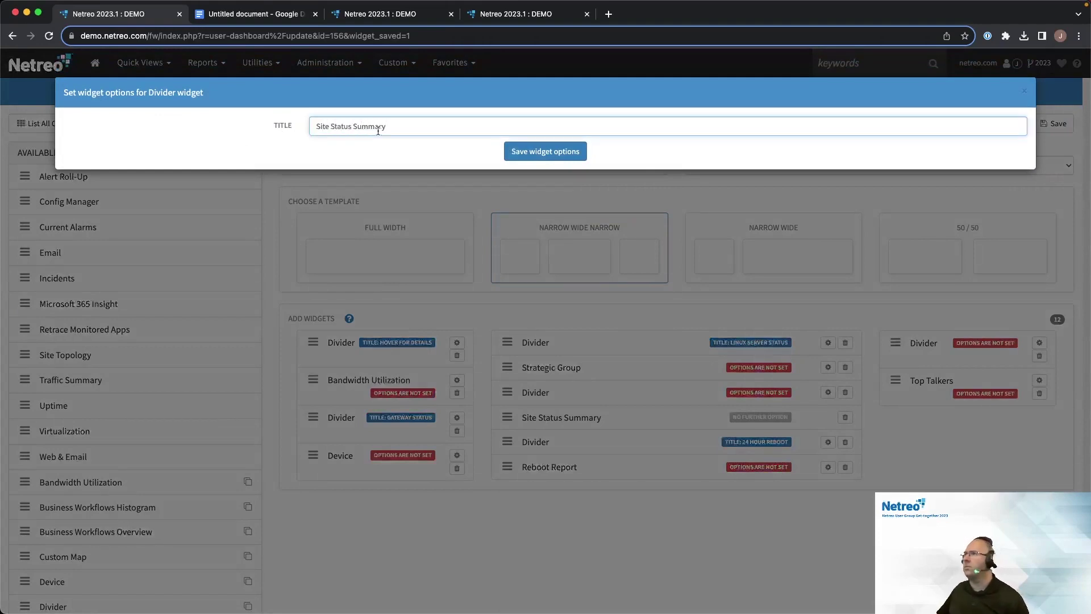
{"action": "type", "text": "ry"}
{"action": "left_click", "coordinate": [546, 151]}
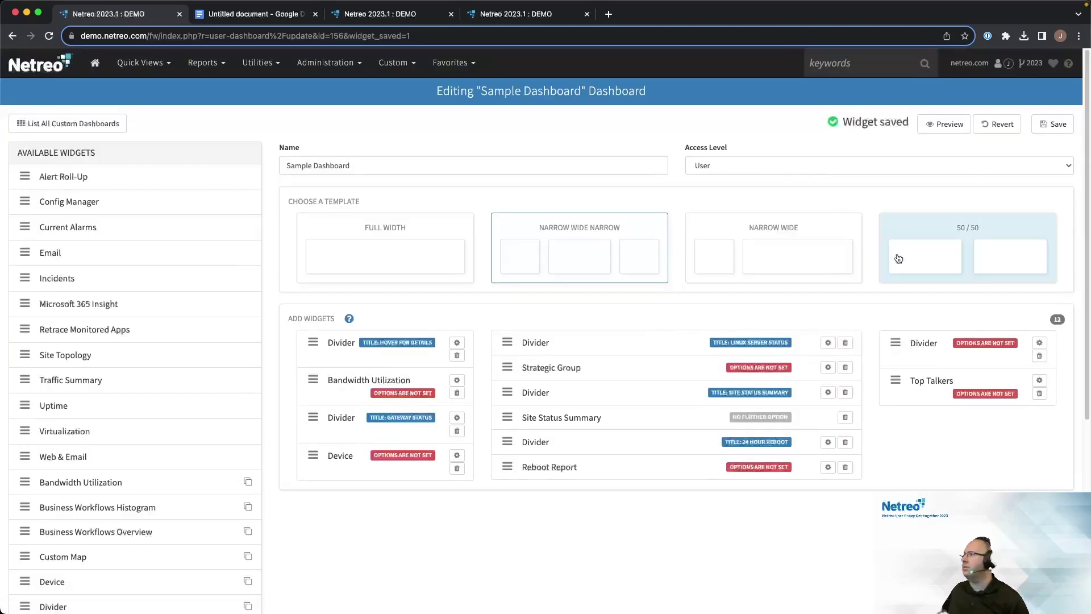
Title the last column's Divider, above Top Talkers, "Top 5 Bandwidth" and save the dashboard
{"action": "left_click", "coordinate": [1039, 343]}
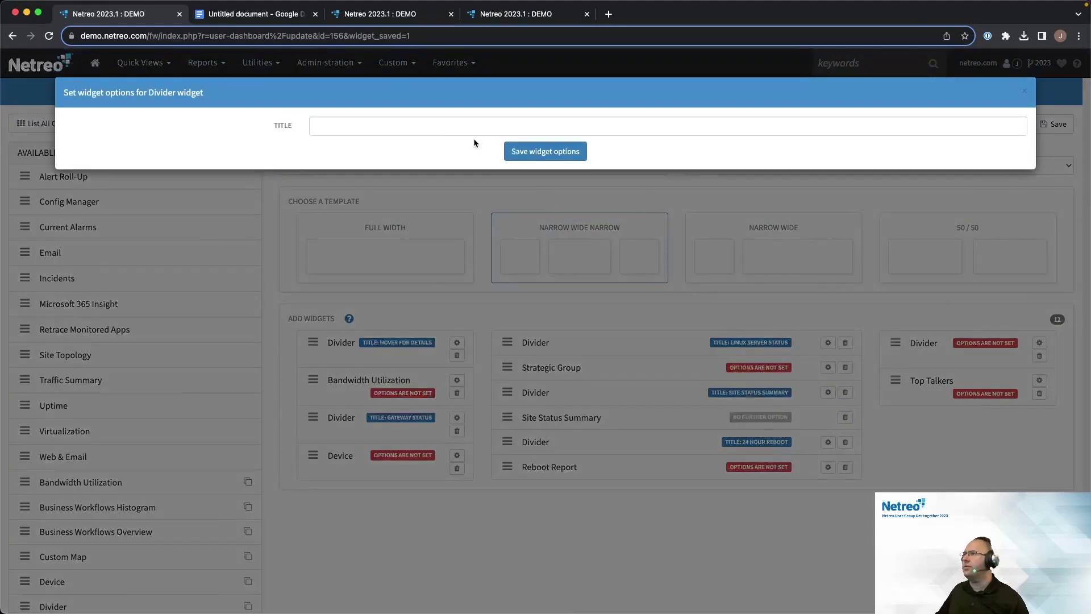
{"action": "left_click", "coordinate": [455, 129]}
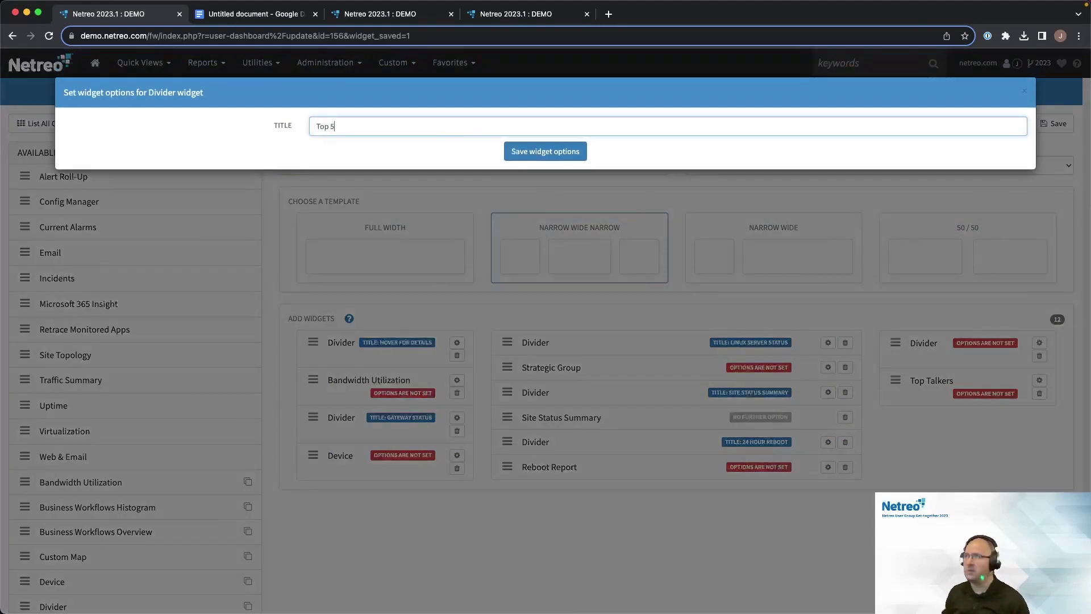
{"action": "type", "text": "Top 5 Bandwidth"}
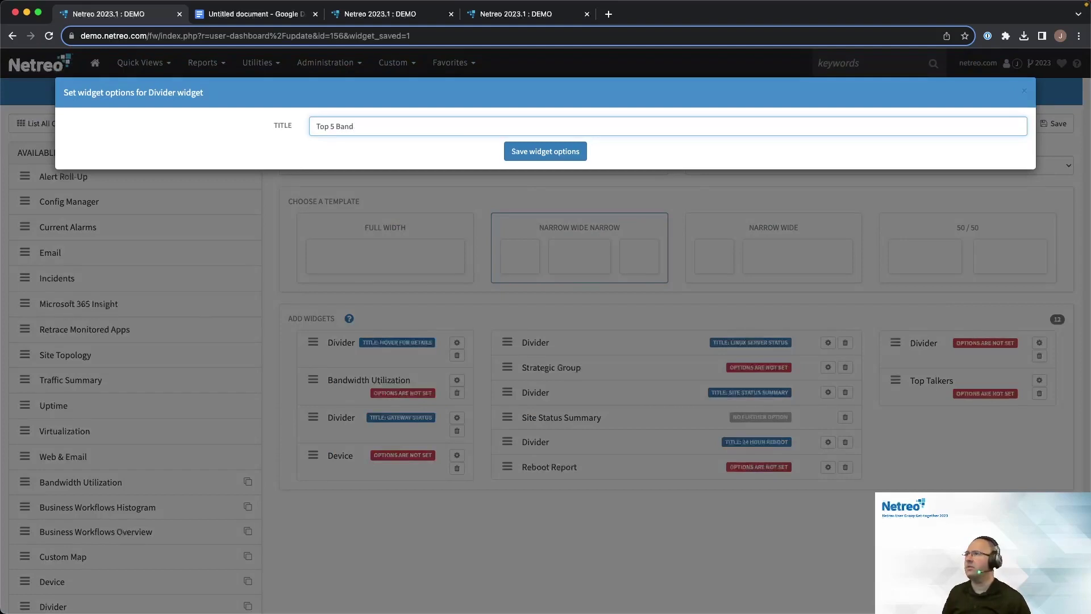
{"action": "left_click", "coordinate": [540, 152]}
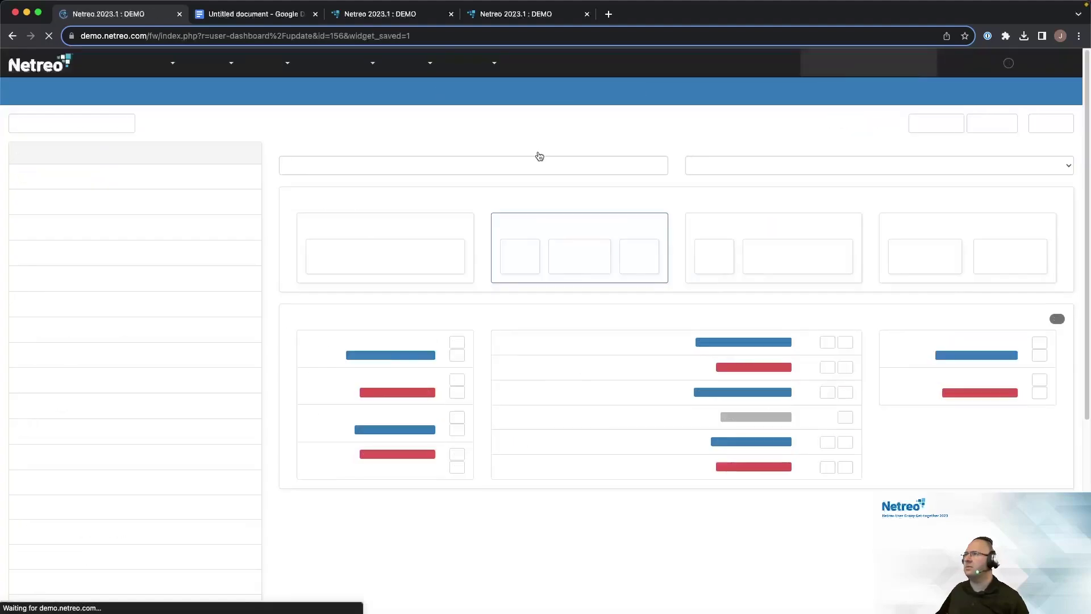
{"action": "left_click", "coordinate": [1052, 128]}
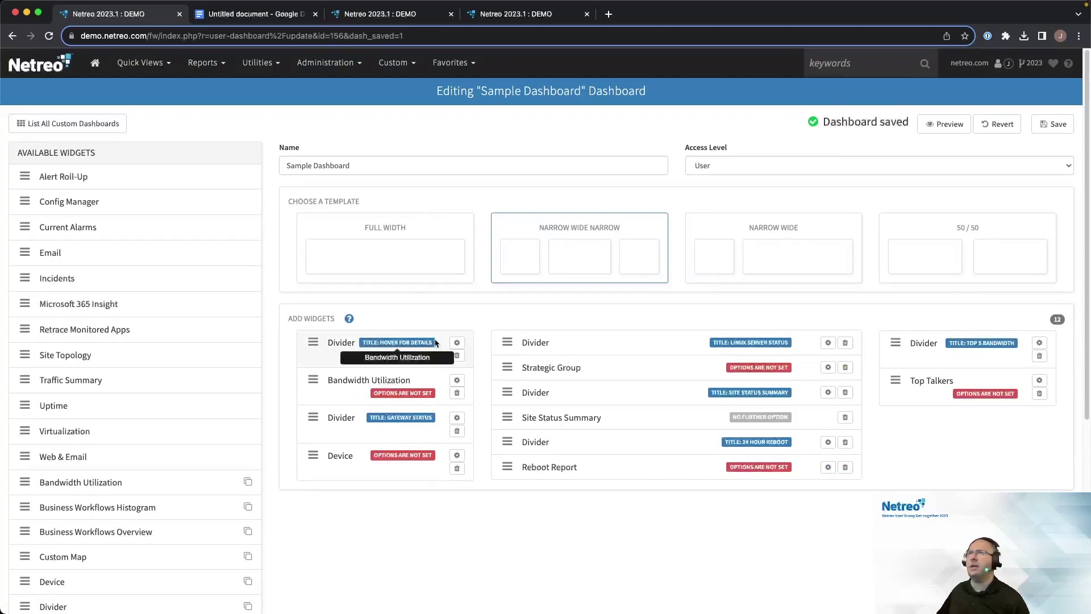
Configure the Bandwidth Utilization widget with the Site Traffic interface tag and Device Name as label, and save its options
{"action": "left_click", "coordinate": [455, 381]}
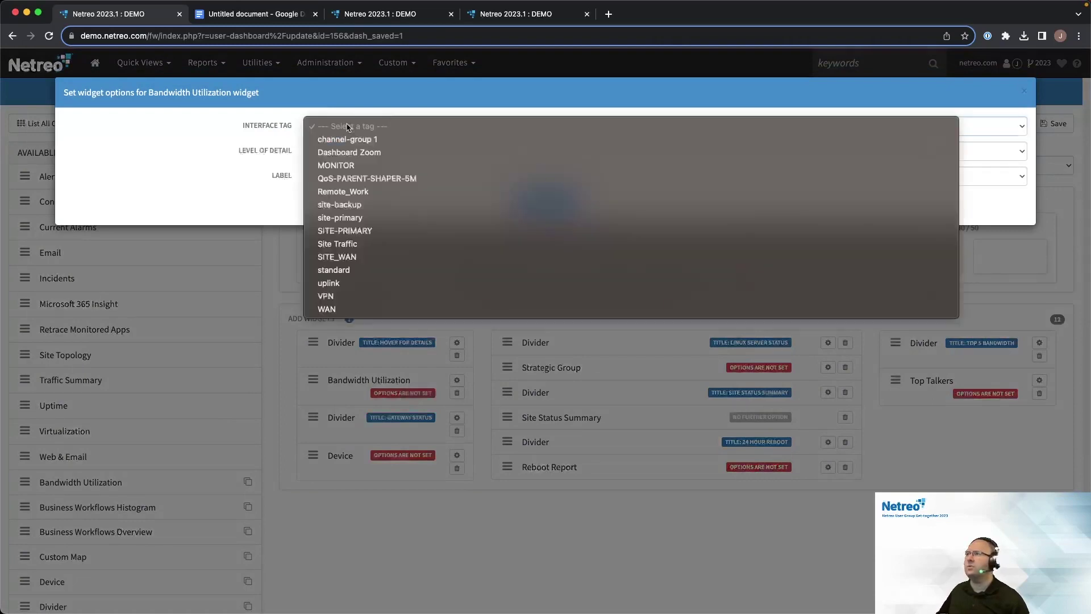
{"action": "left_click", "coordinate": [347, 126]}
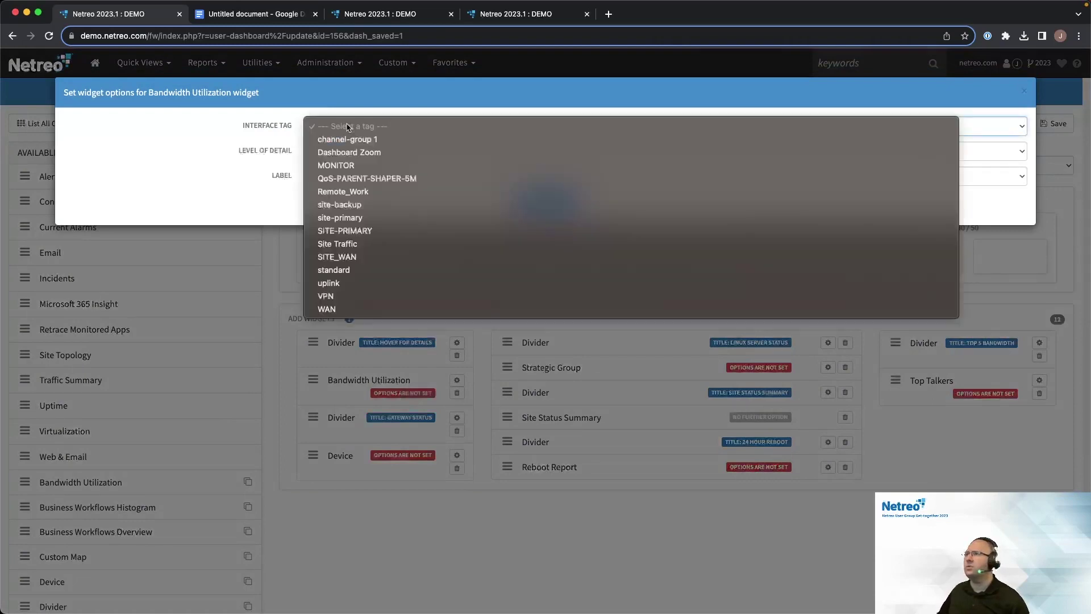
{"action": "left_click", "coordinate": [341, 243]}
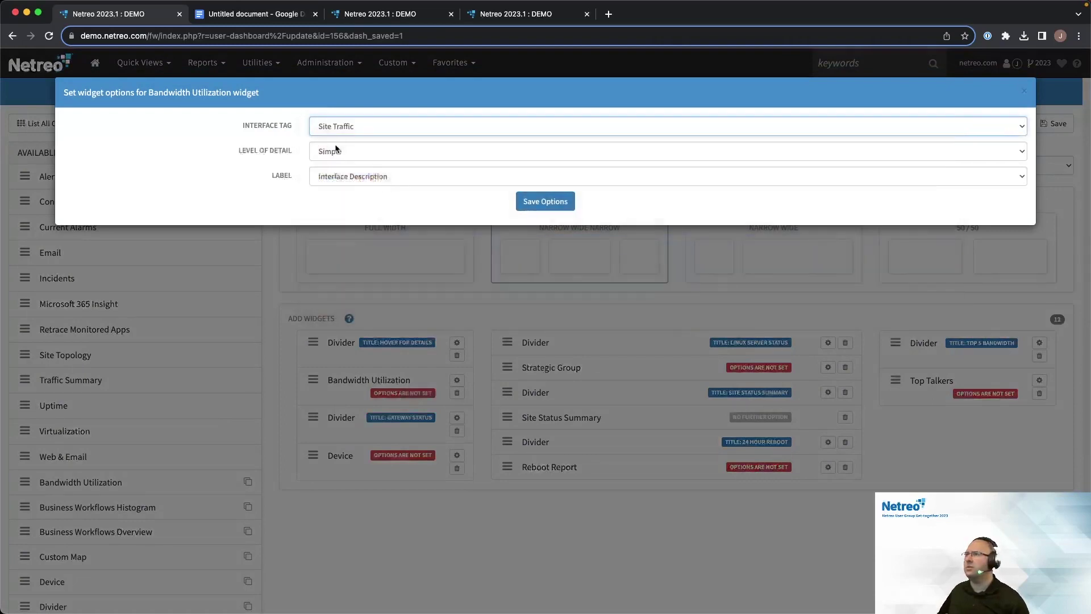
{"action": "left_click", "coordinate": [356, 182]}
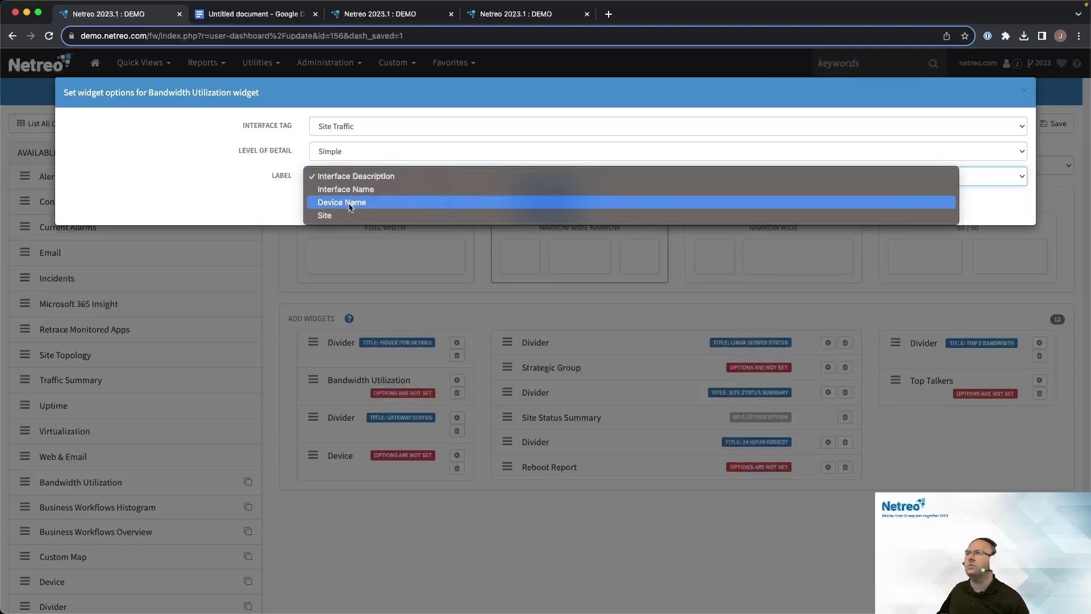
{"action": "left_click", "coordinate": [351, 203]}
{"action": "left_click", "coordinate": [545, 201]}
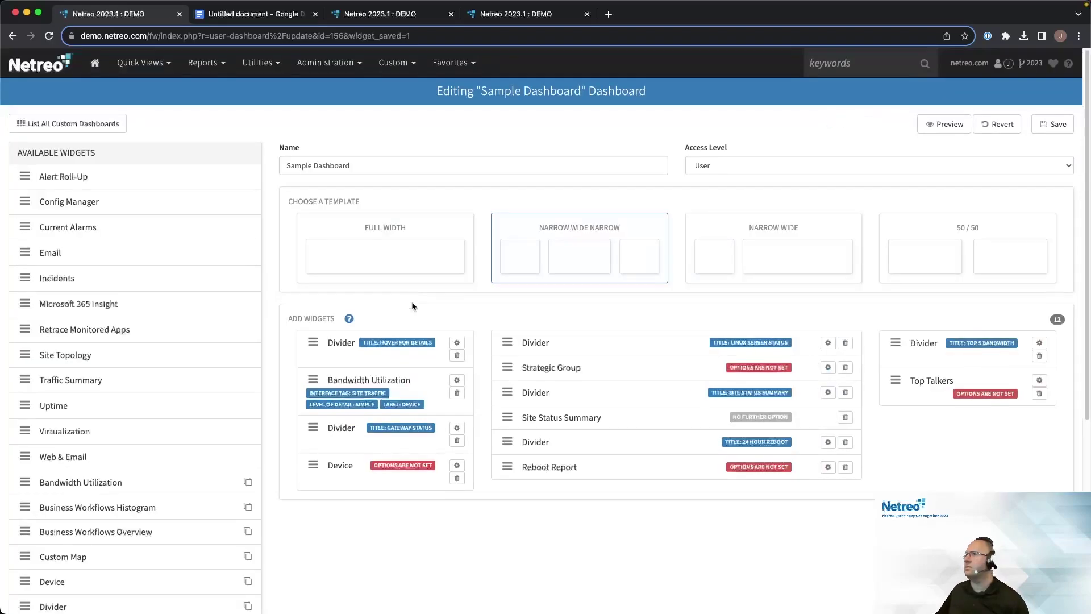
Configure the Device widget with the HQ-Gateway device from the All Devices functional group, and save its options
{"action": "left_click", "coordinate": [457, 466]}
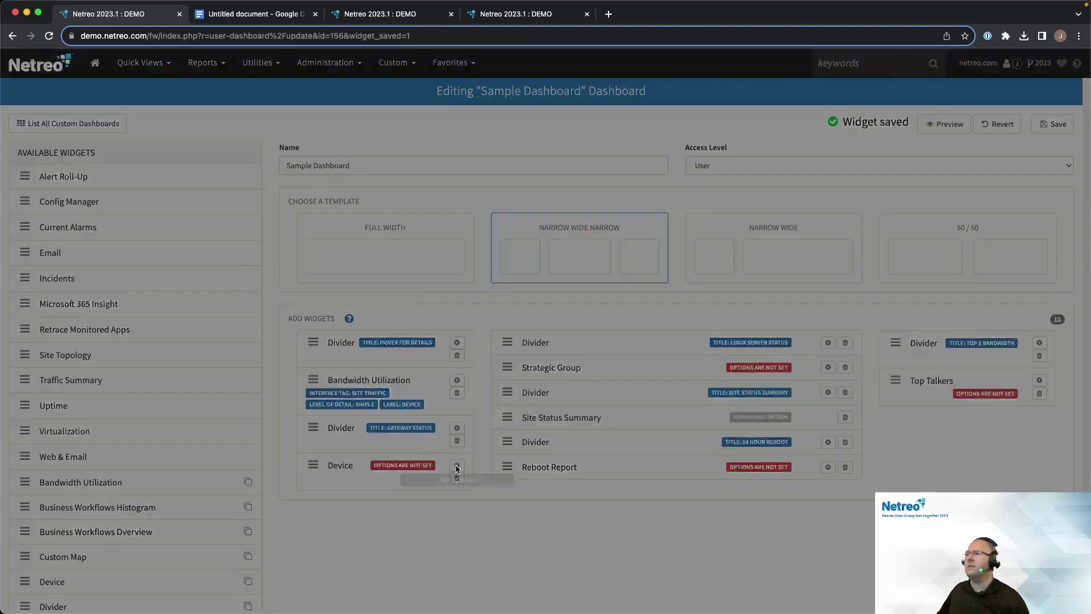
{"action": "left_click", "coordinate": [352, 129]}
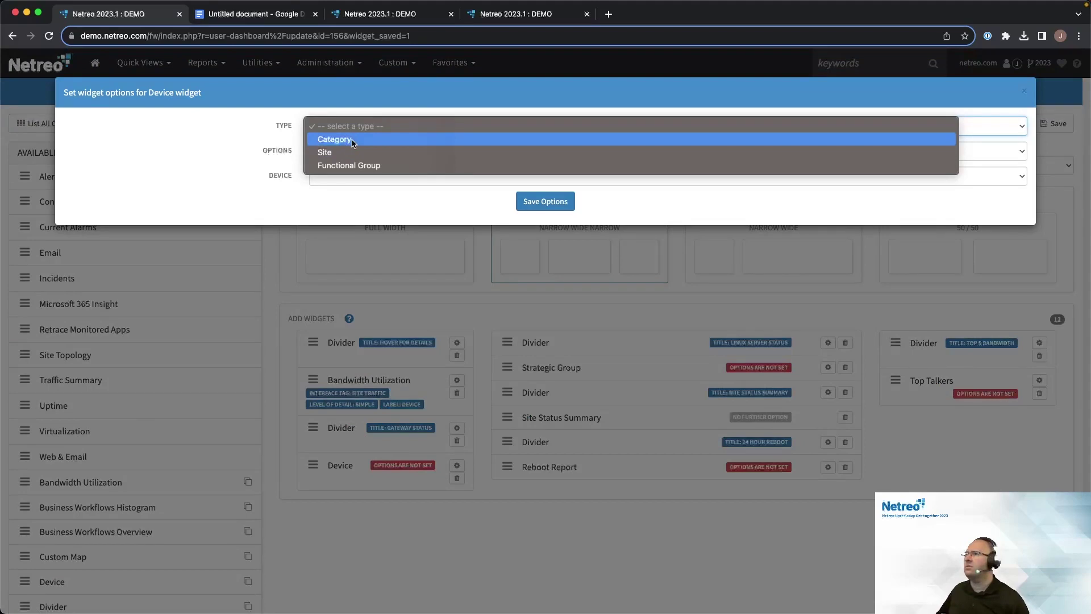
{"action": "left_click", "coordinate": [353, 140]}
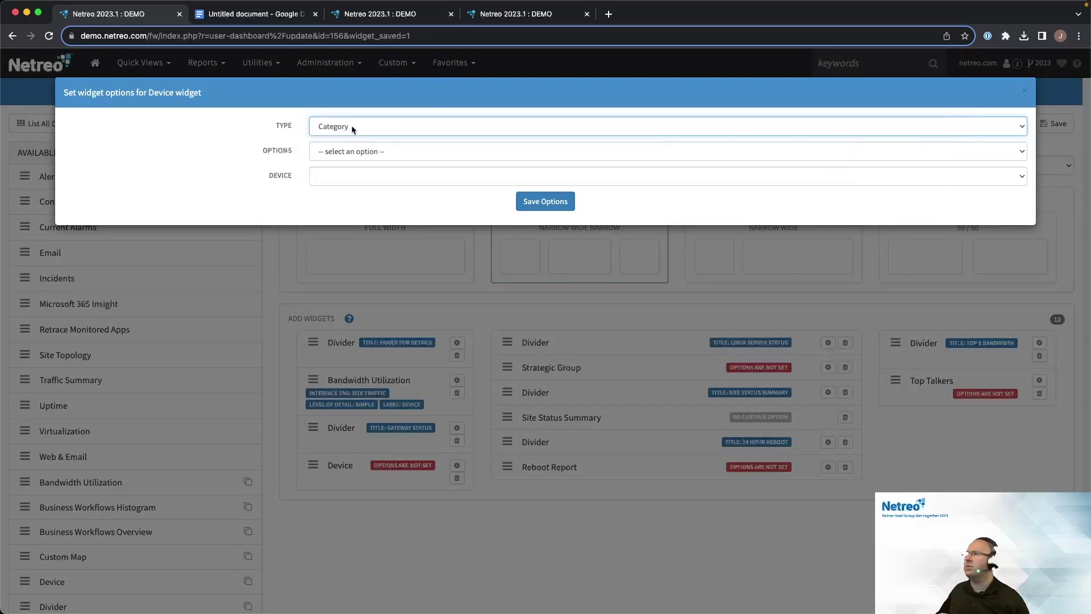
{"action": "left_click", "coordinate": [347, 152]}
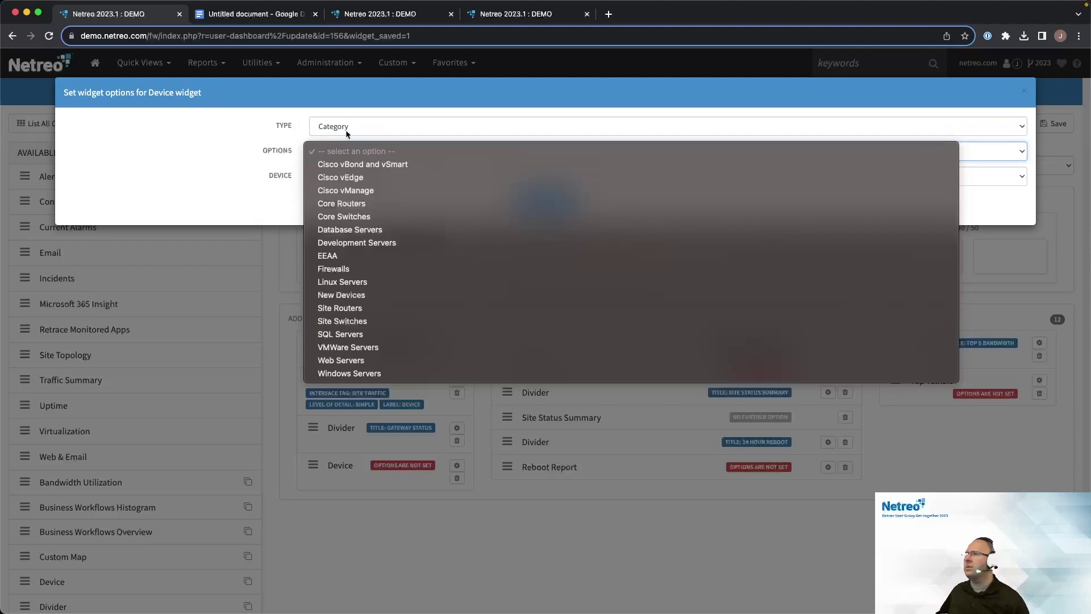
{"action": "left_click", "coordinate": [348, 132]}
{"action": "left_click", "coordinate": [345, 128]}
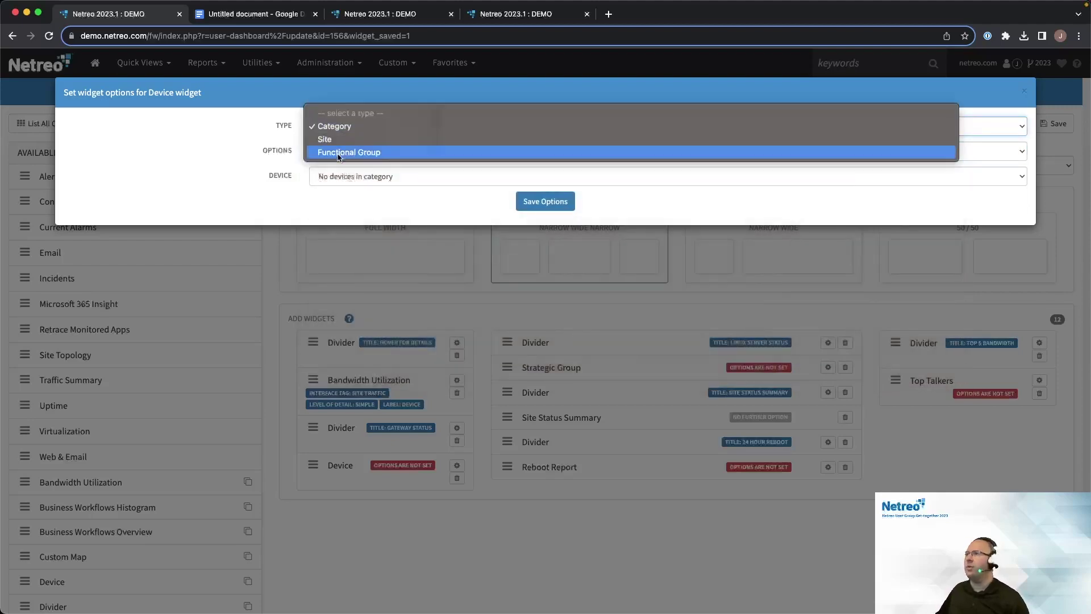
{"action": "left_click", "coordinate": [339, 155]}
{"action": "left_click", "coordinate": [369, 152]}
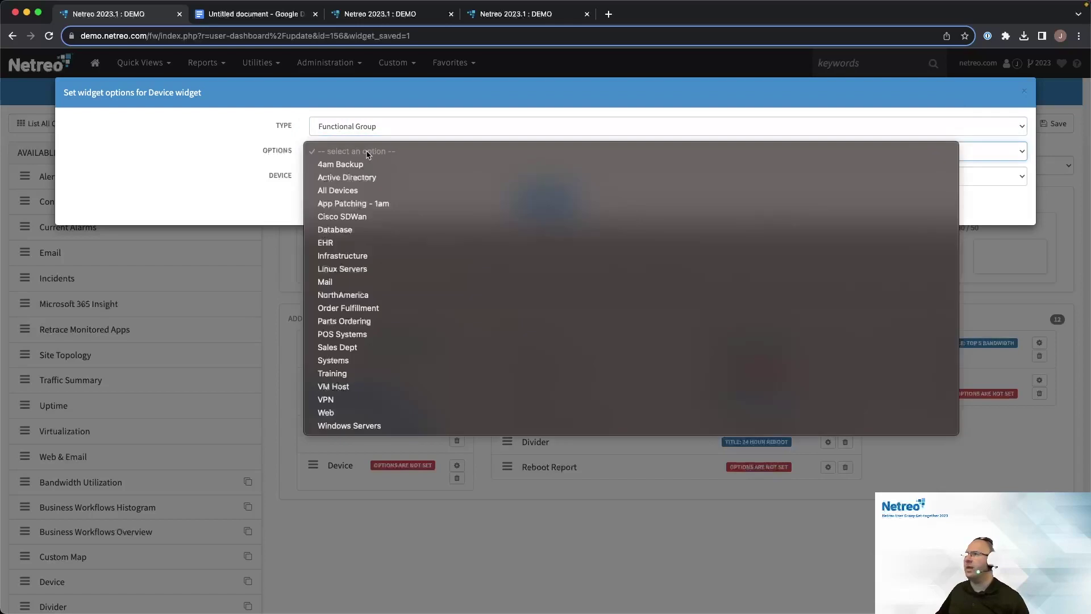
{"action": "left_click", "coordinate": [344, 190]}
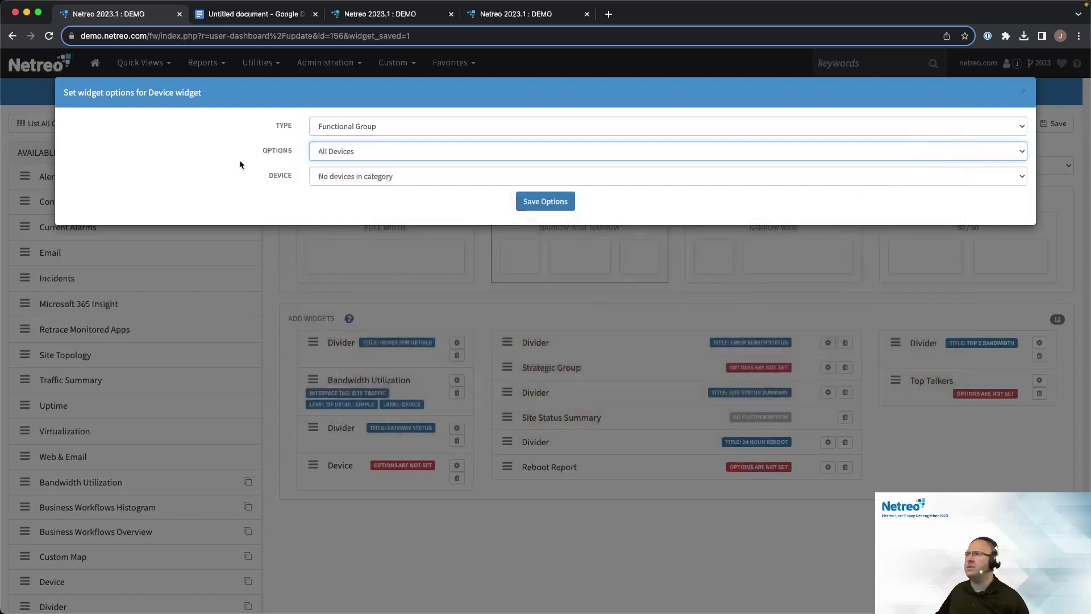
{"action": "left_click", "coordinate": [365, 178]}
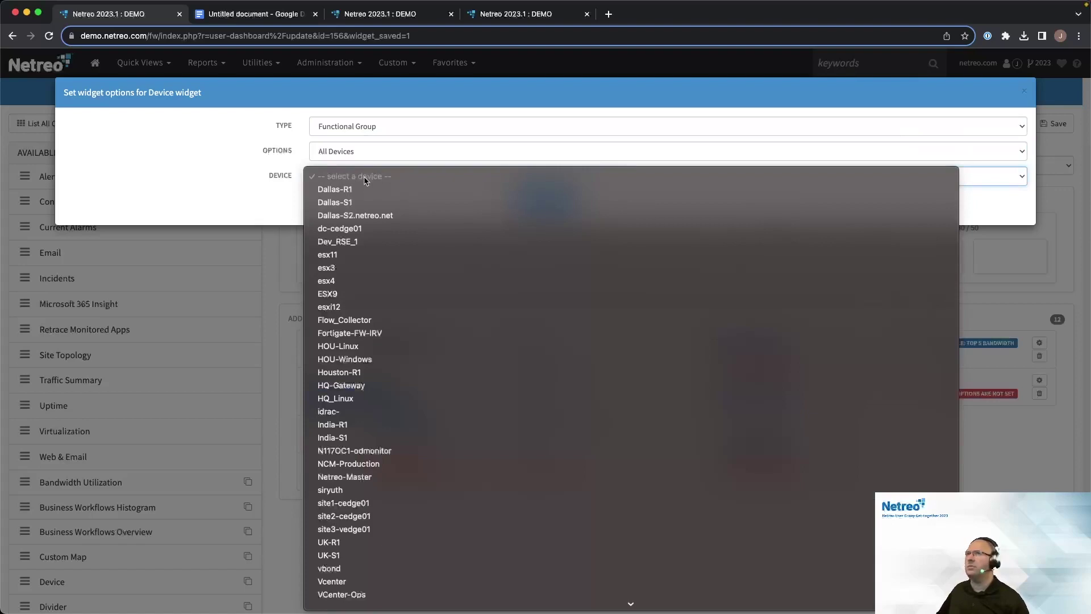
{"action": "left_click", "coordinate": [358, 386]}
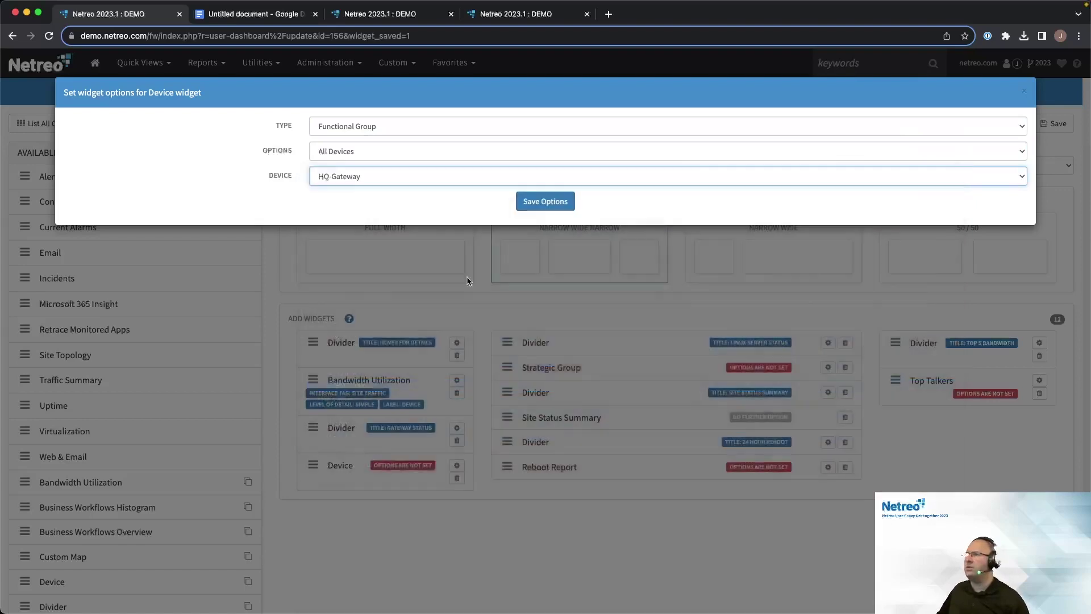
{"action": "left_click", "coordinate": [548, 203]}
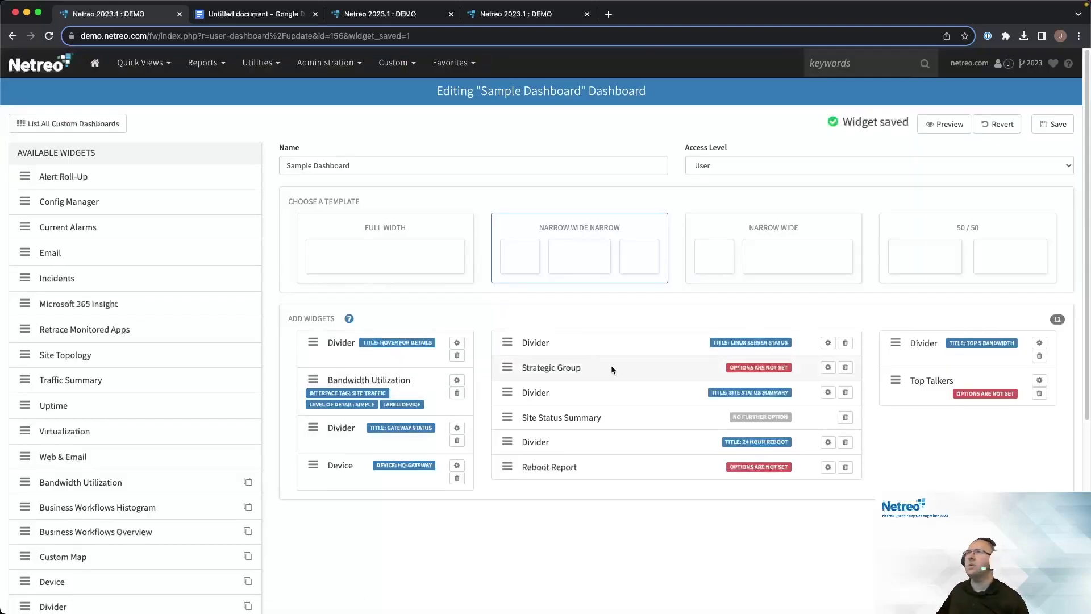
Set the Strategic Group widget to the Linux Servers group, save its options and save the dashboard
{"action": "left_click", "coordinate": [828, 368]}
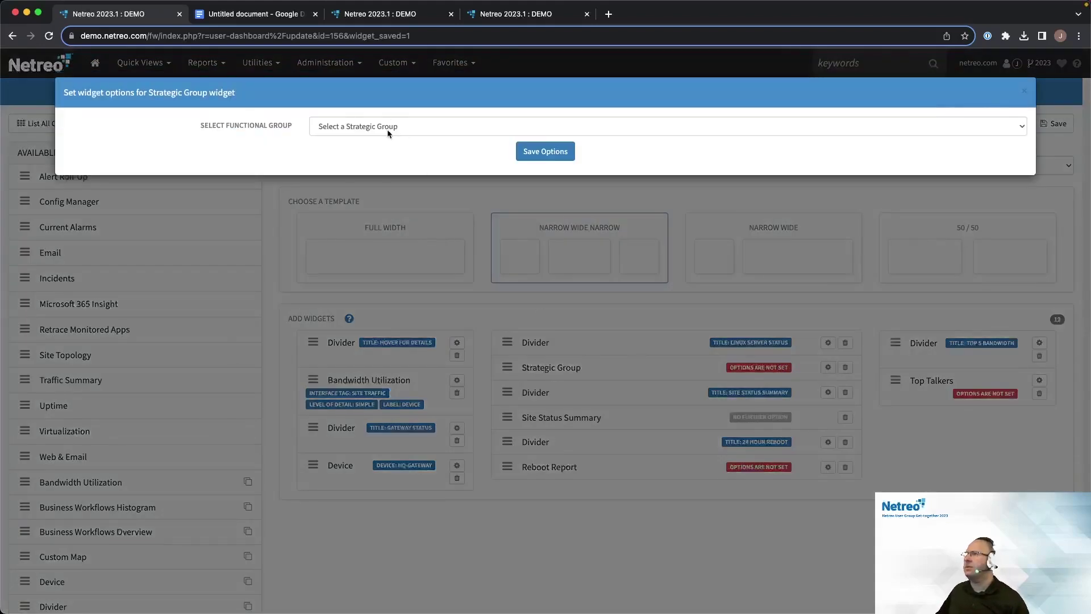
{"action": "left_click", "coordinate": [389, 128]}
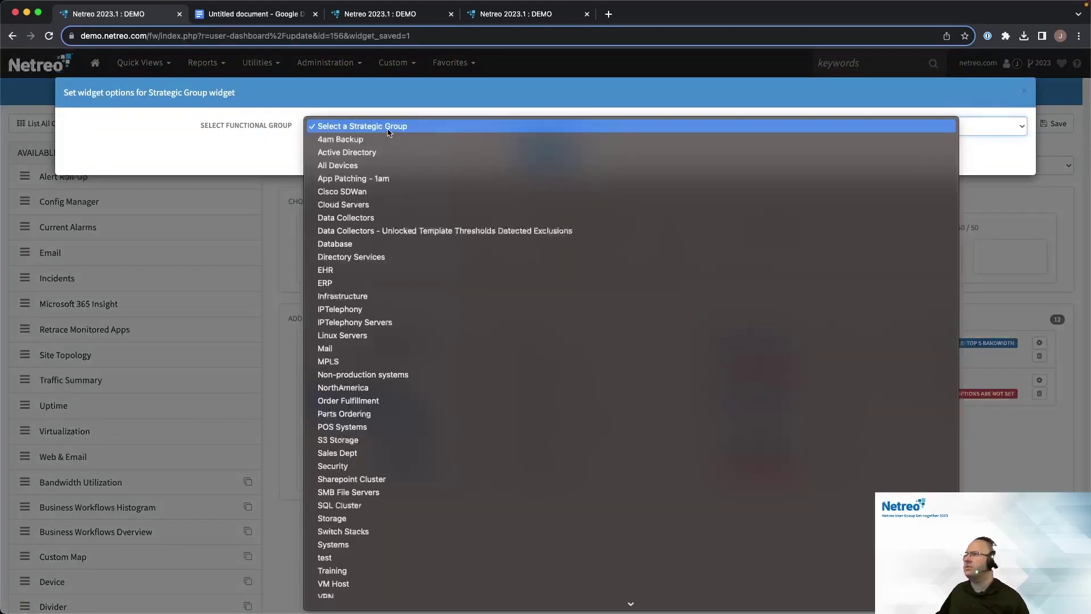
{"action": "left_click", "coordinate": [356, 335]}
{"action": "left_click", "coordinate": [546, 152]}
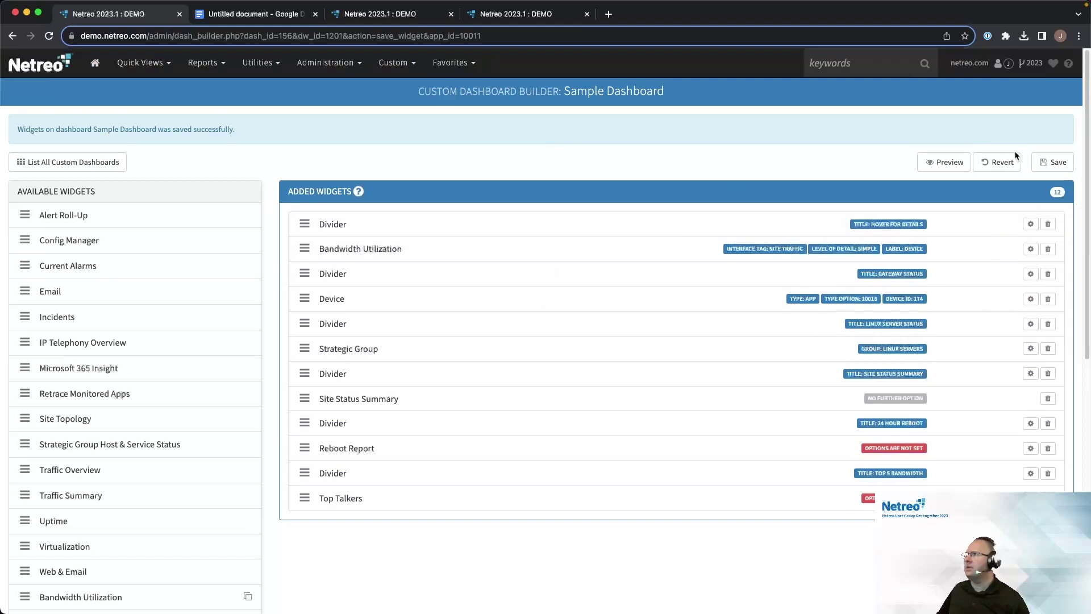
{"action": "left_click", "coordinate": [1053, 162]}
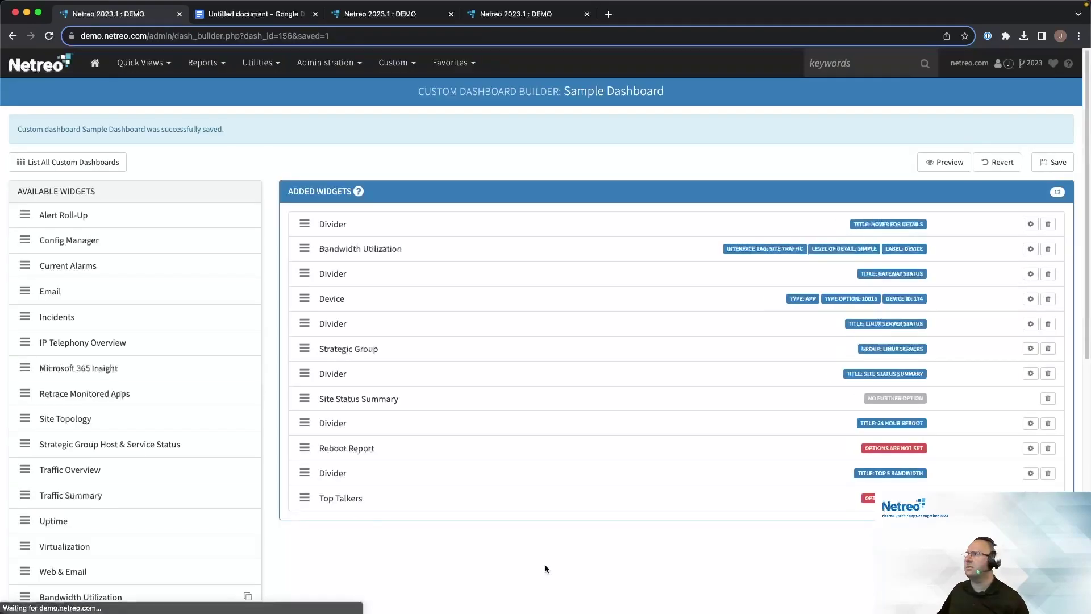
Find Sample Dashboard in the Customize Dashboards list by searching for "sample", and reopen it for editing
{"action": "left_click", "coordinate": [90, 165]}
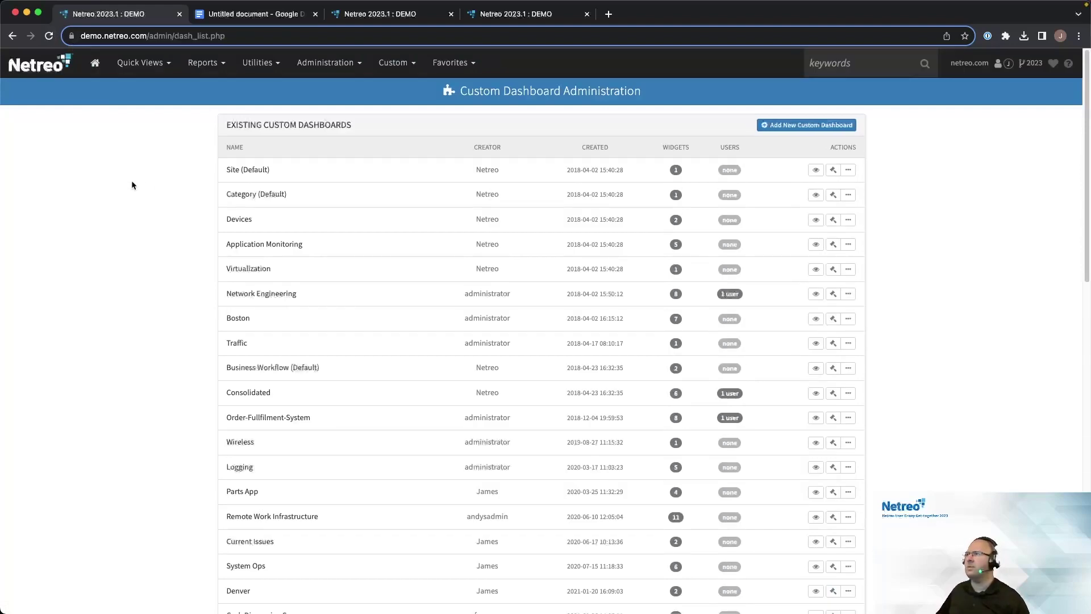
{"action": "left_click", "coordinate": [333, 64]}
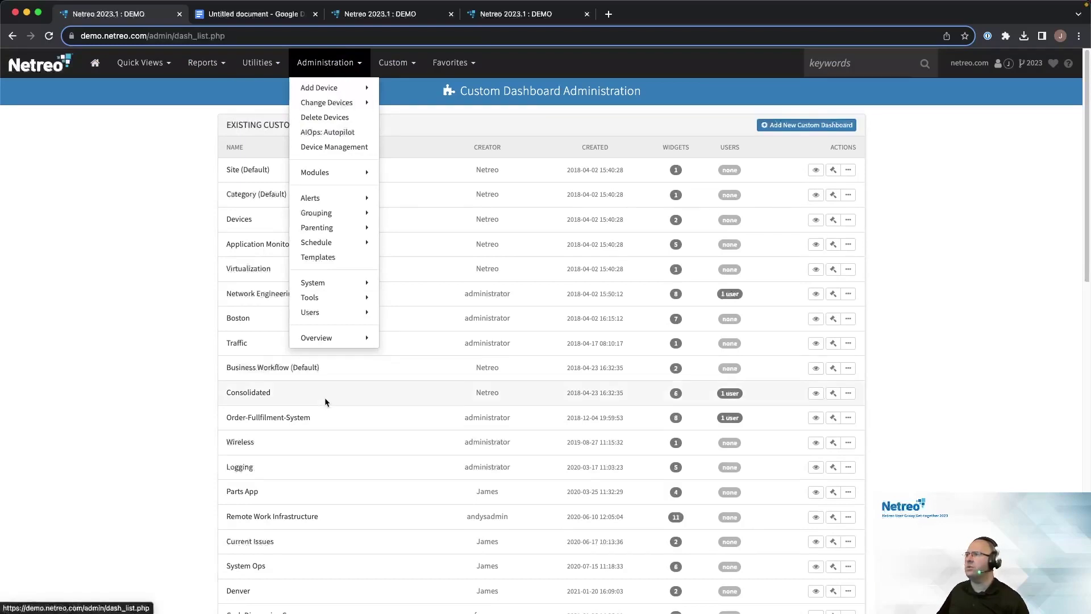
{"action": "mouse_move", "coordinate": [334, 313]}
{"action": "left_click", "coordinate": [404, 328]}
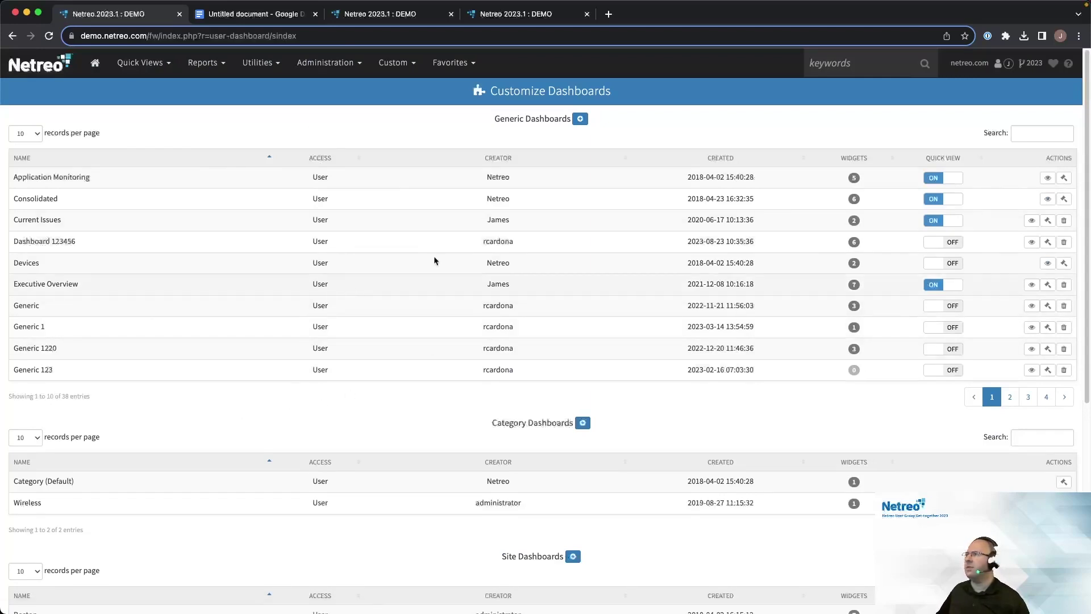
{"action": "left_click", "coordinate": [1026, 135]}
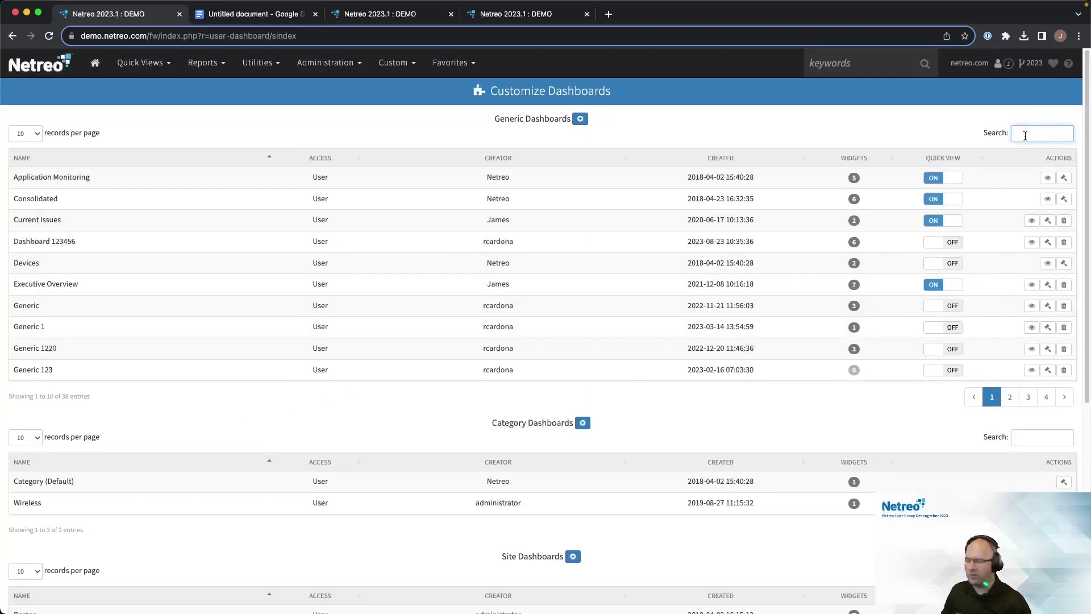
{"action": "type", "text": "sample"}
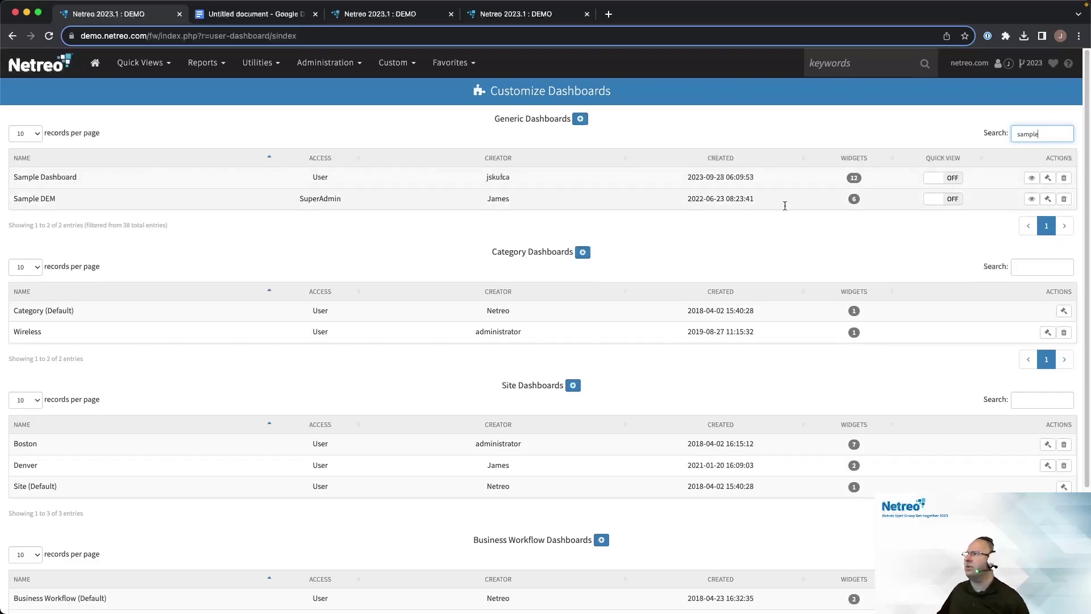
{"action": "left_click", "coordinate": [1049, 178]}
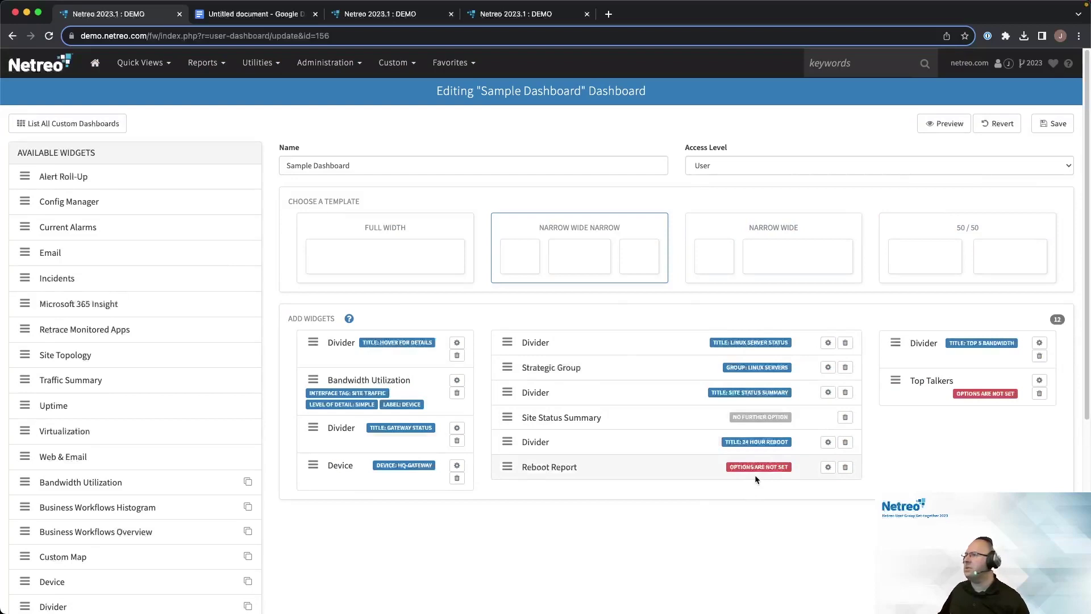
Save the Reboot Report widget's options with Rebooted set to Yes and Within set to 24 Hours
{"action": "left_click", "coordinate": [827, 468]}
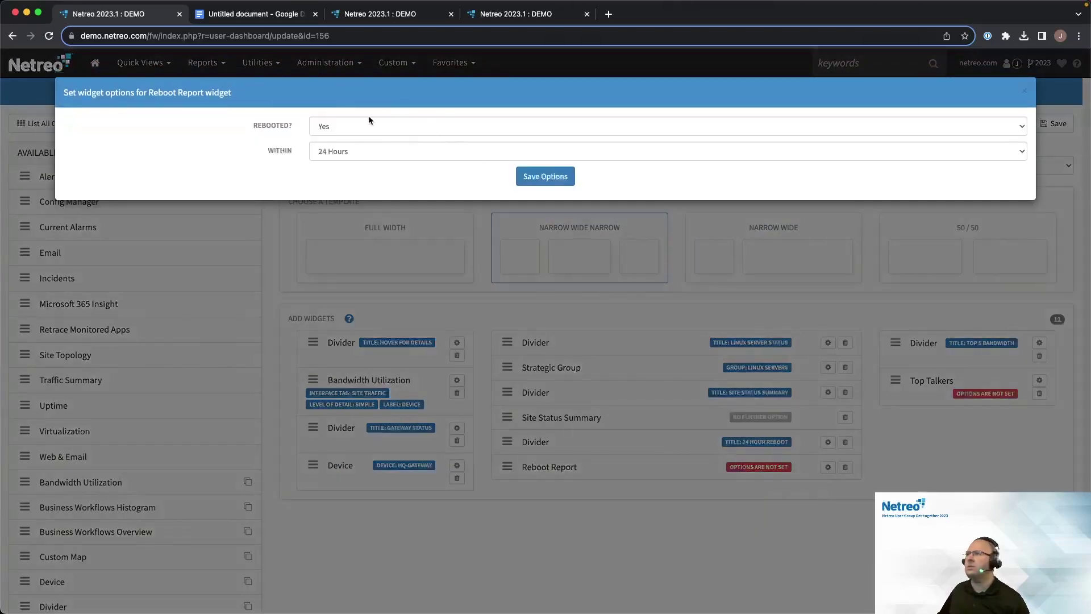
{"action": "left_click", "coordinate": [527, 178]}
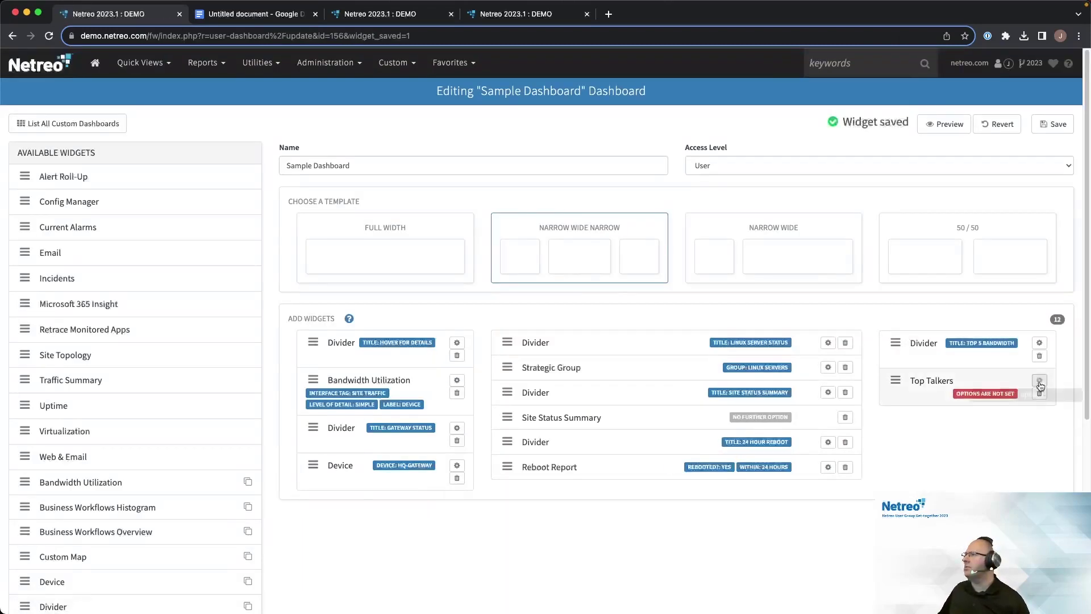
Group the Top Talkers widget by Business Workflow with All Devices and no device attribute filter
{"action": "left_click", "coordinate": [1040, 381]}
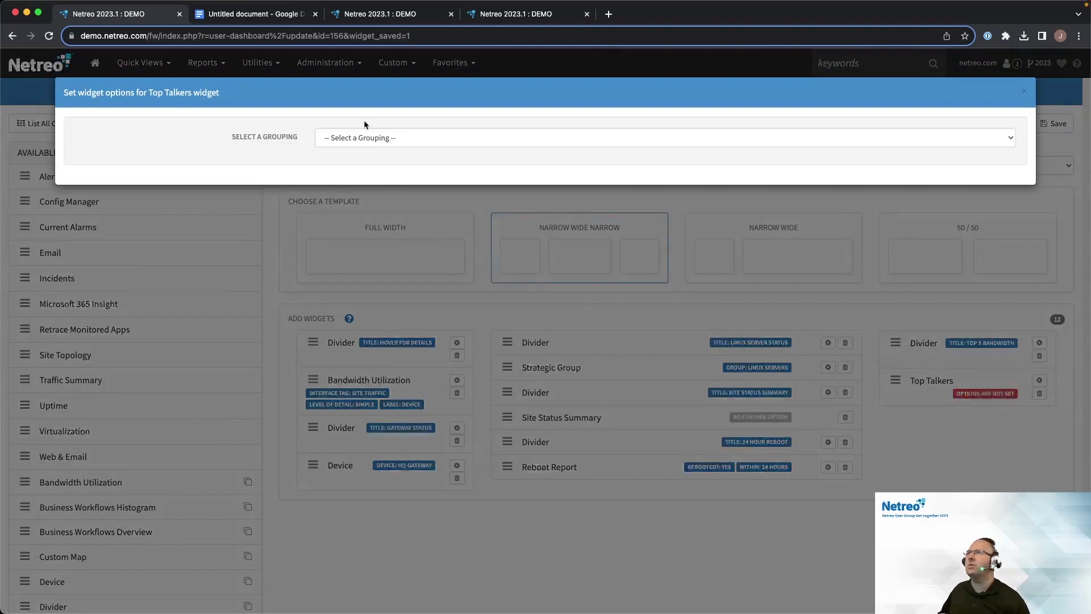
{"action": "left_click", "coordinate": [365, 139]}
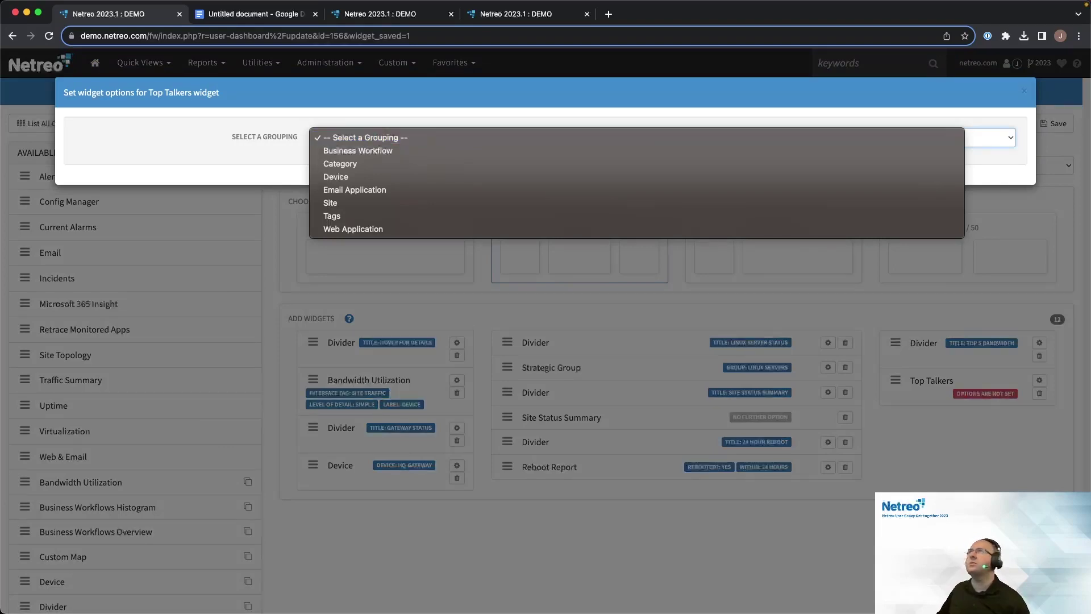
{"action": "key", "text": "super+Tab"}
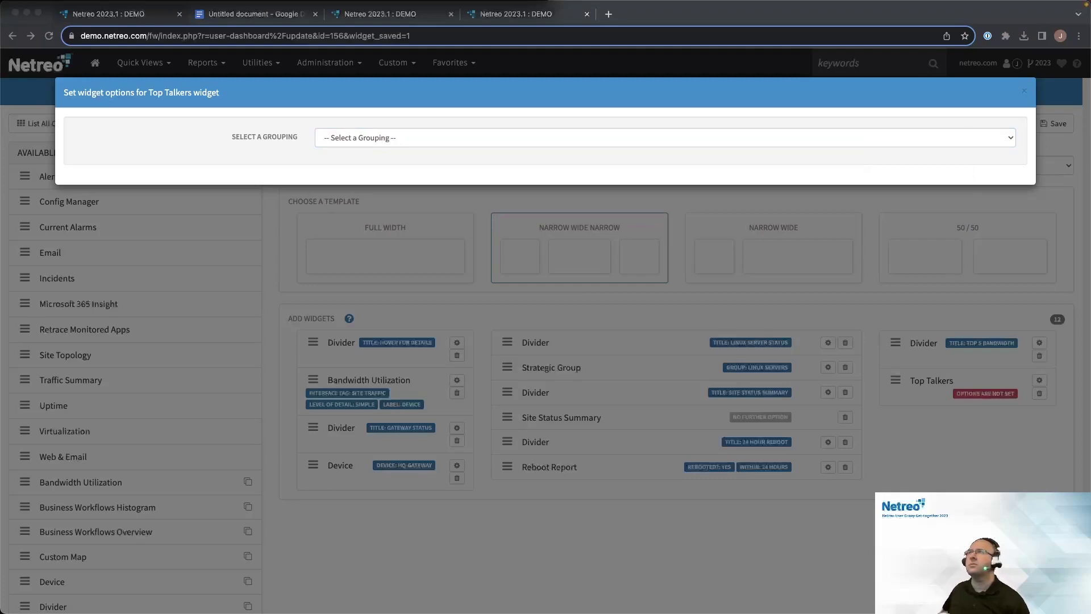
{"action": "left_click", "coordinate": [395, 135]}
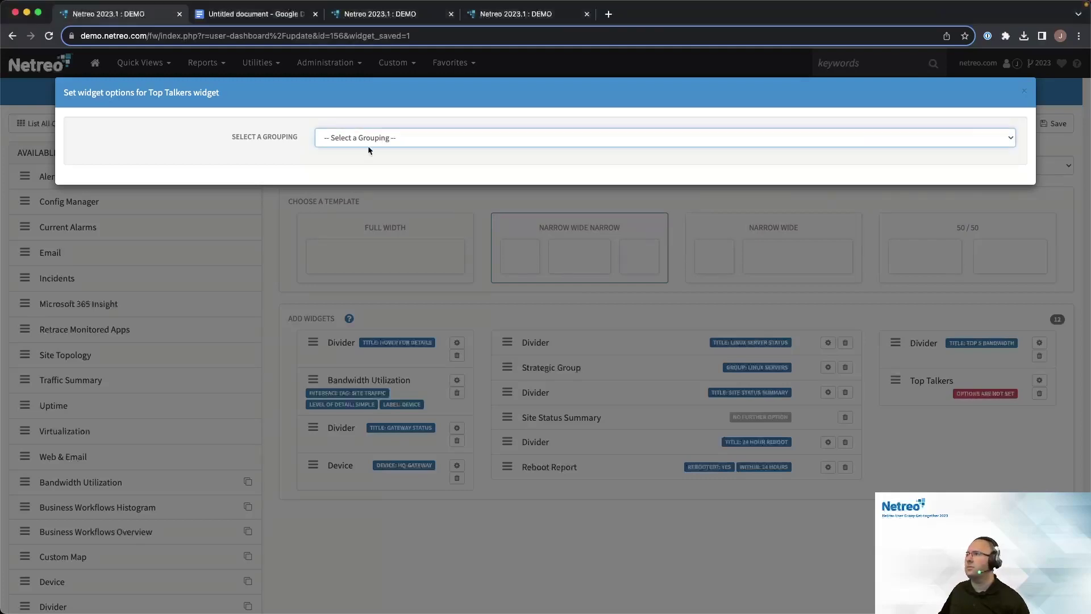
{"action": "left_click", "coordinate": [368, 143]}
{"action": "left_click", "coordinate": [366, 152]}
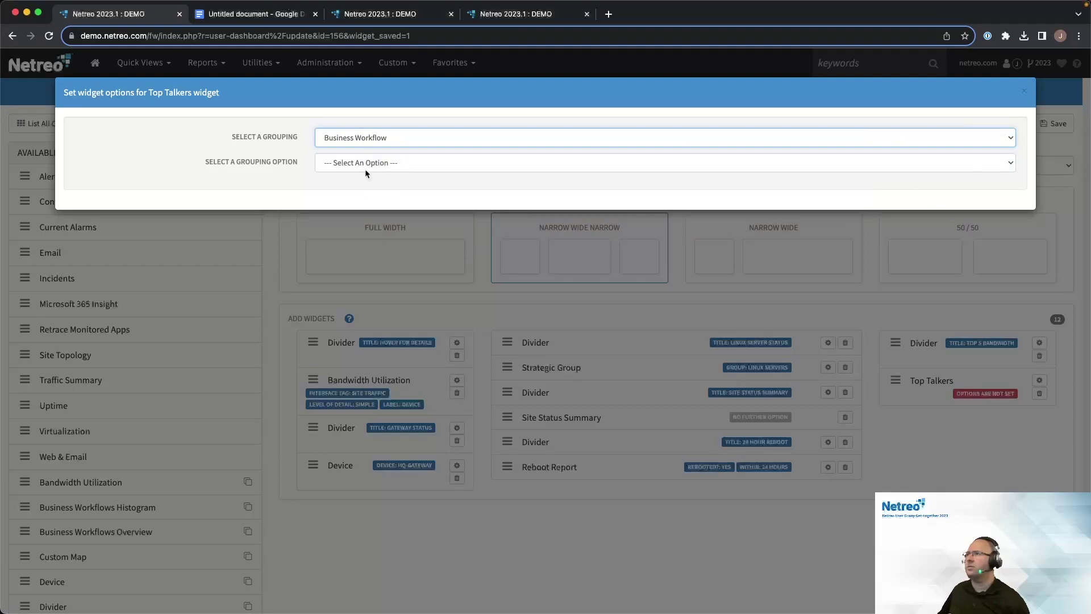
{"action": "left_click", "coordinate": [366, 165]}
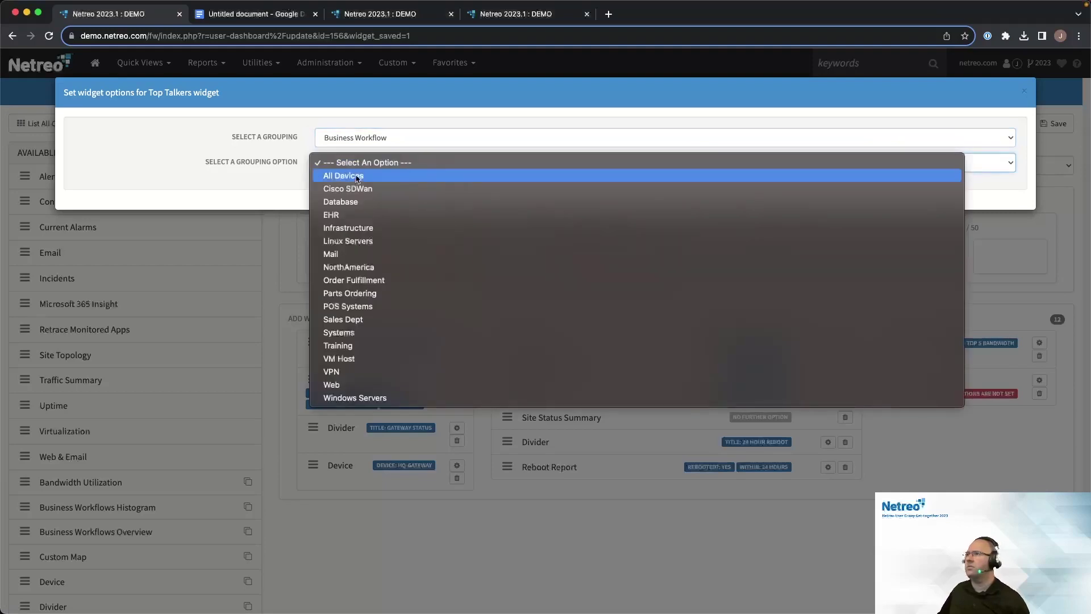
{"action": "left_click", "coordinate": [357, 177]}
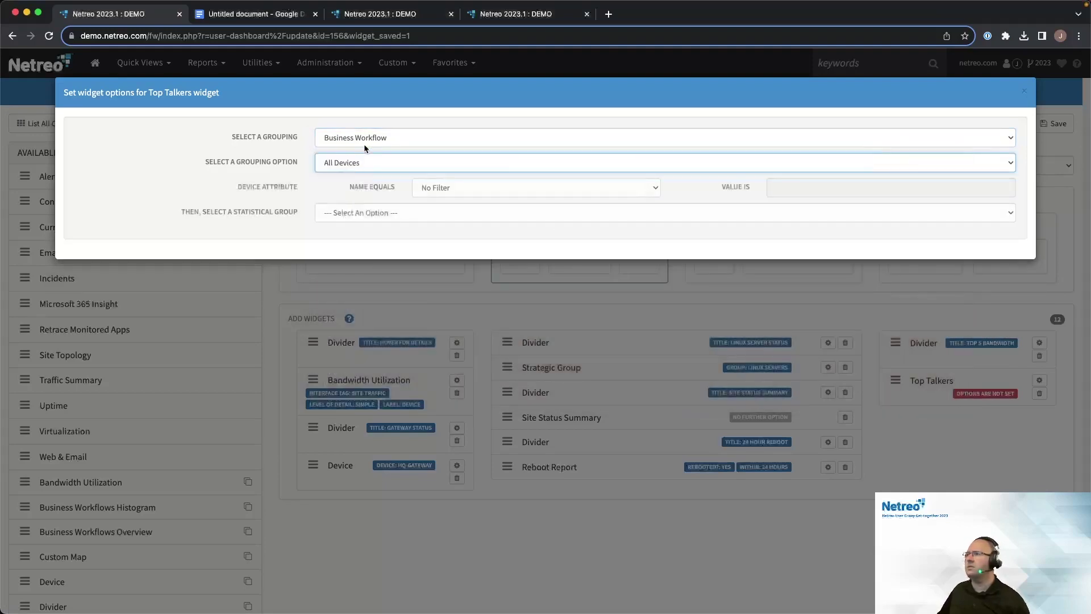
{"action": "left_click", "coordinate": [464, 189]}
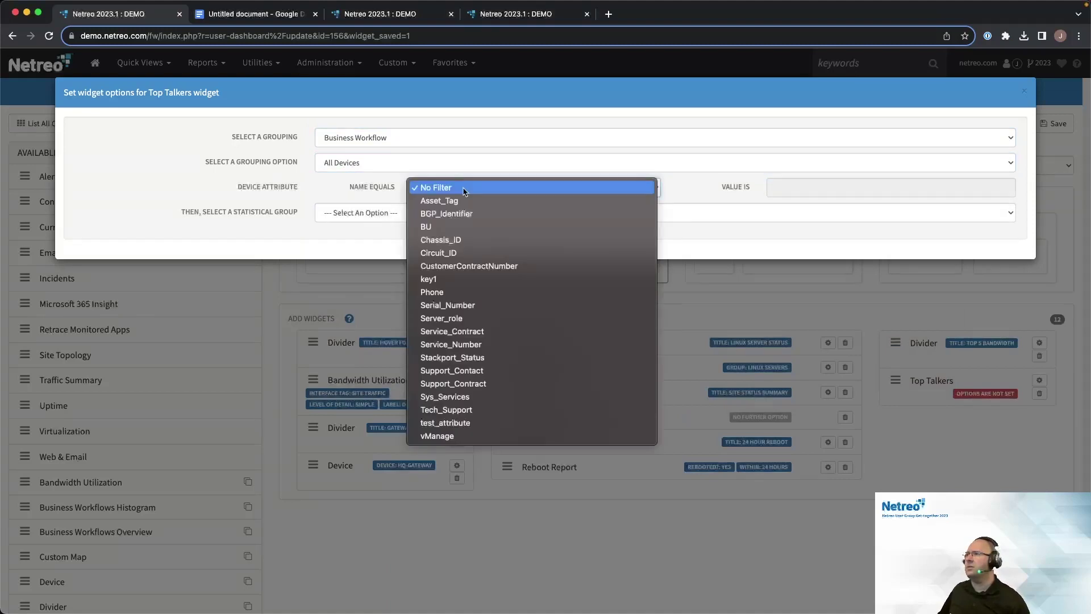
{"action": "left_click", "coordinate": [463, 189]}
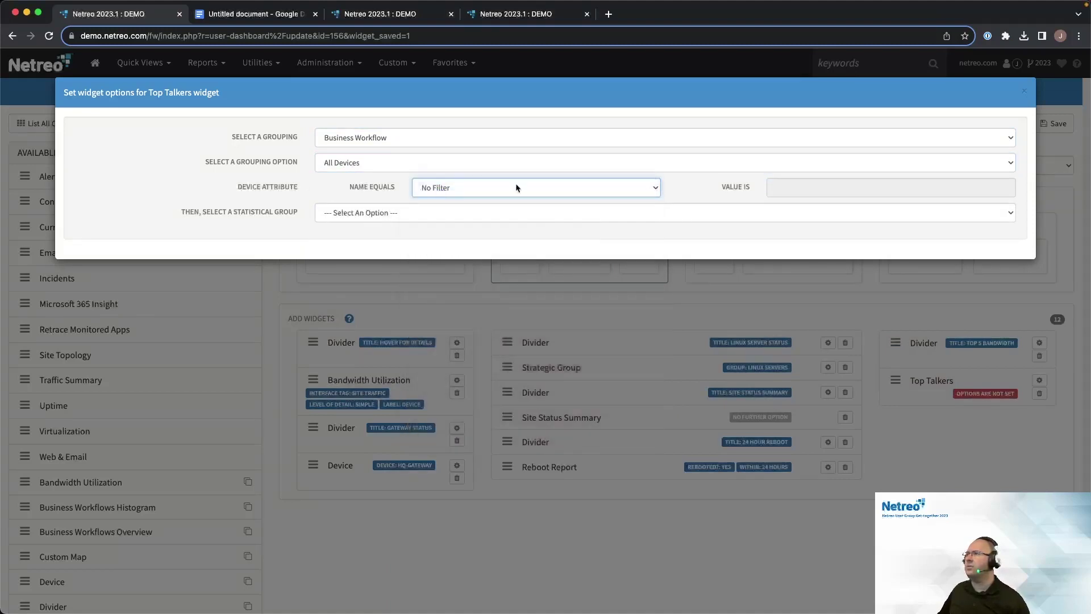
Set the Top Talkers statistic to the Bandwidth group, with % as the unit and All as the variable
{"action": "left_click", "coordinate": [386, 213]}
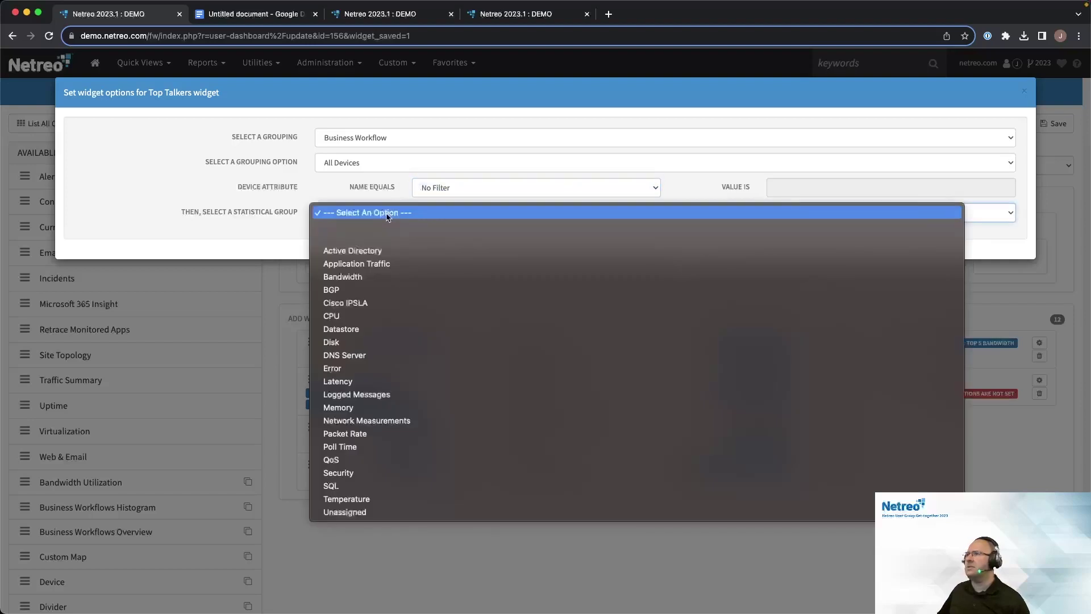
{"action": "left_click", "coordinate": [359, 279]}
{"action": "left_click", "coordinate": [338, 241]}
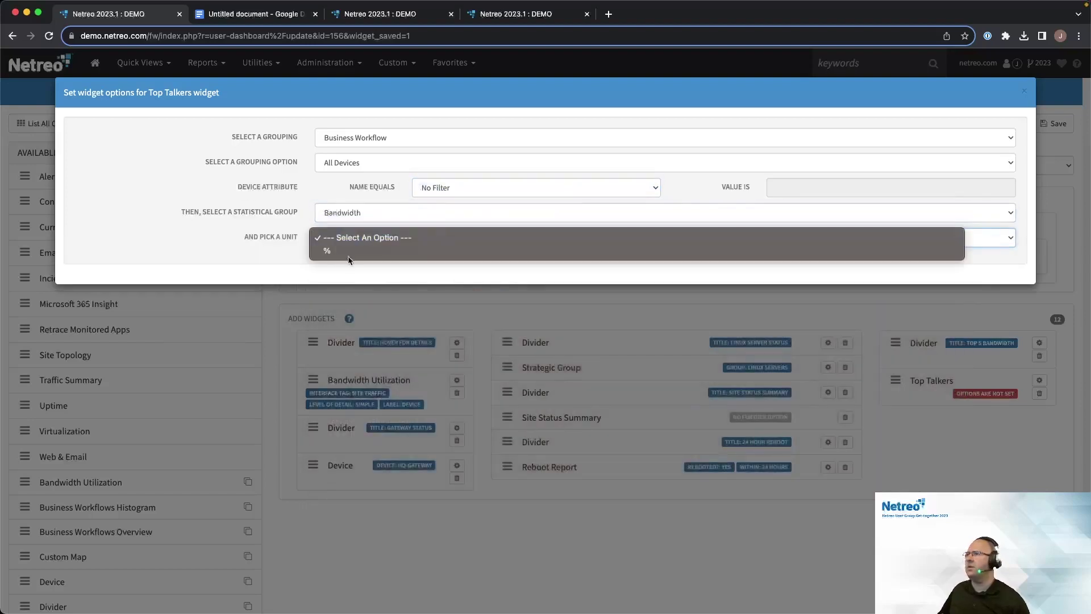
{"action": "left_click", "coordinate": [348, 253]}
{"action": "left_click", "coordinate": [368, 264]}
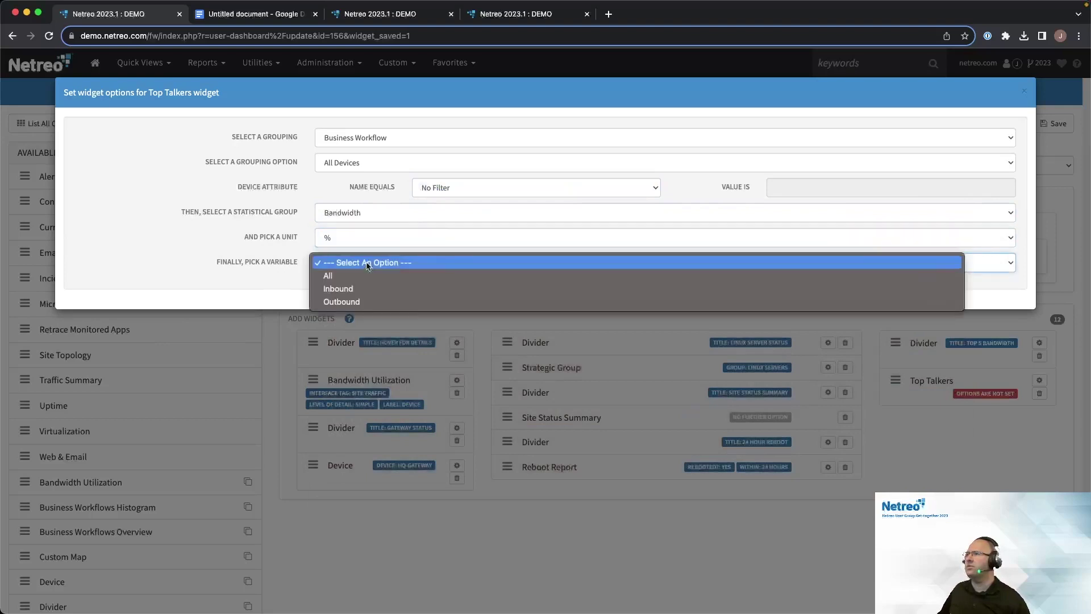
{"action": "left_click", "coordinate": [335, 273]}
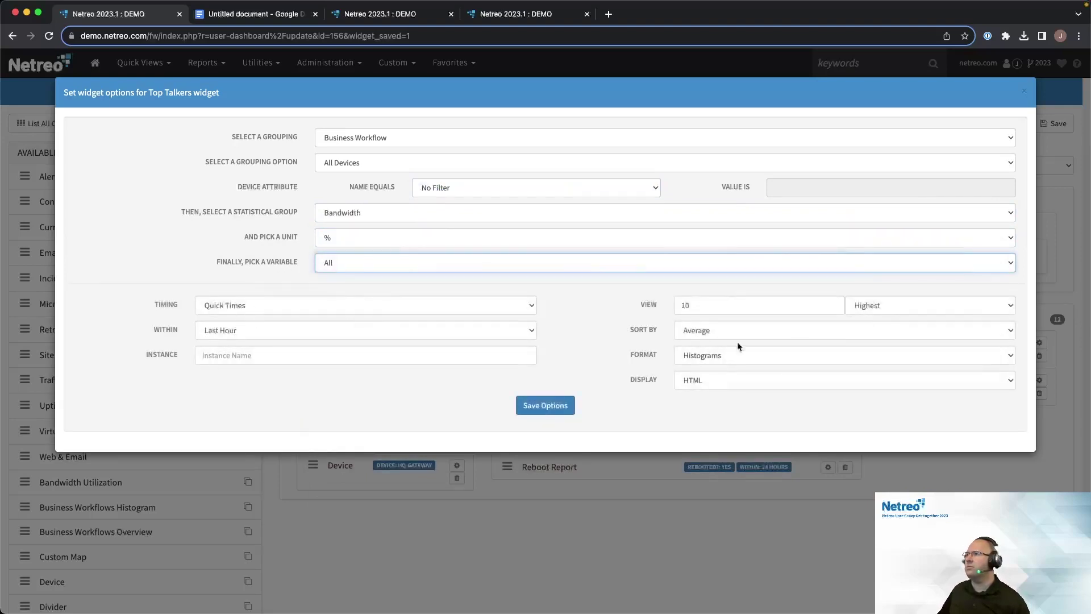
Limit the Top Talkers widget to the 5 highest results, save its options and save the dashboard
{"action": "left_click", "coordinate": [725, 305]}
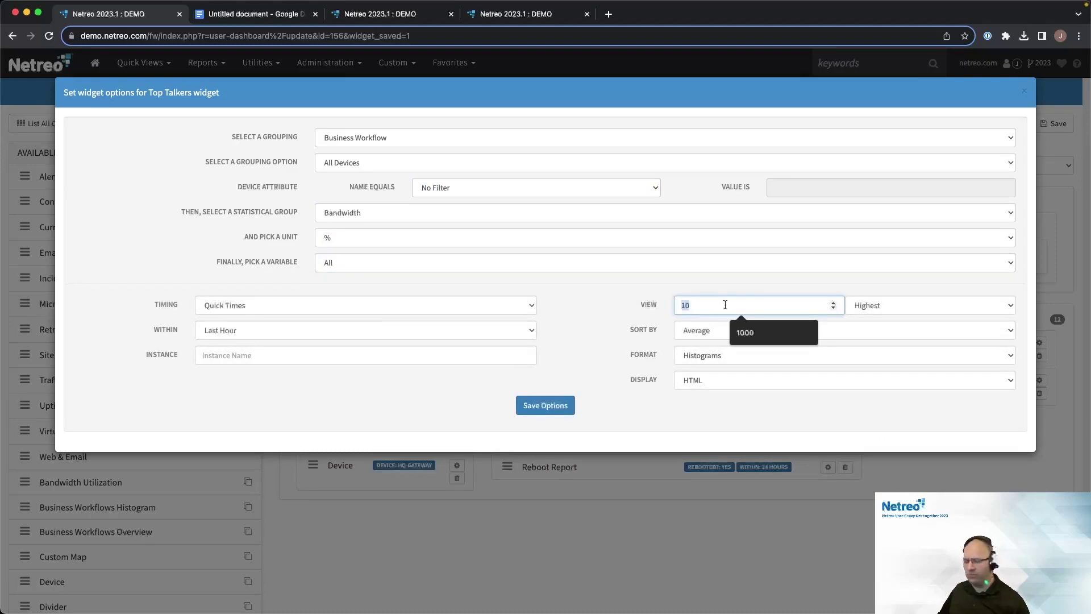
{"action": "type", "text": "5"}
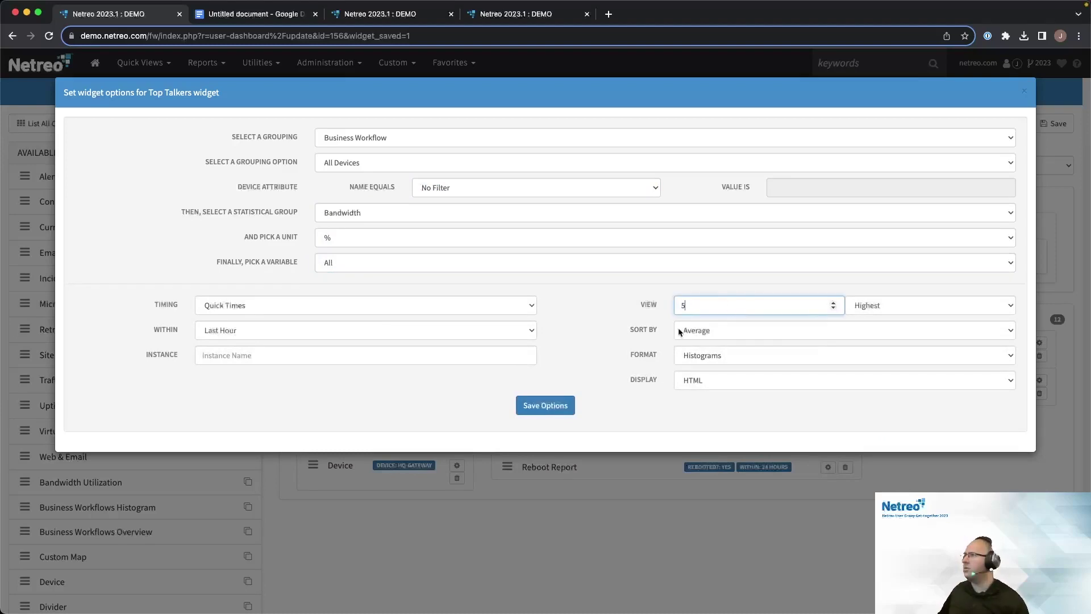
{"action": "left_click", "coordinate": [546, 406]}
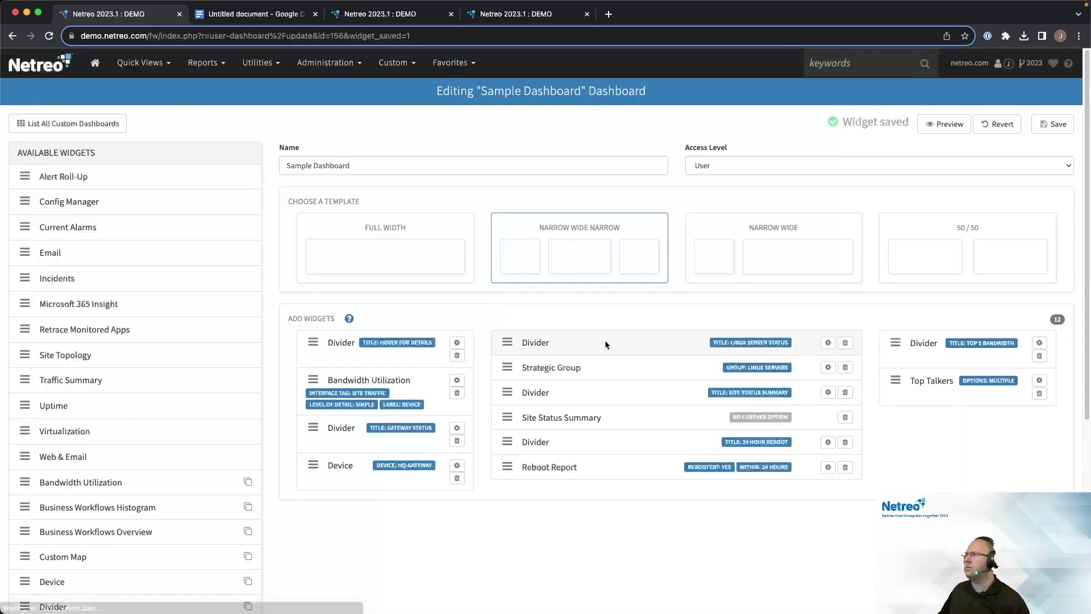
{"action": "left_click", "coordinate": [1053, 127]}
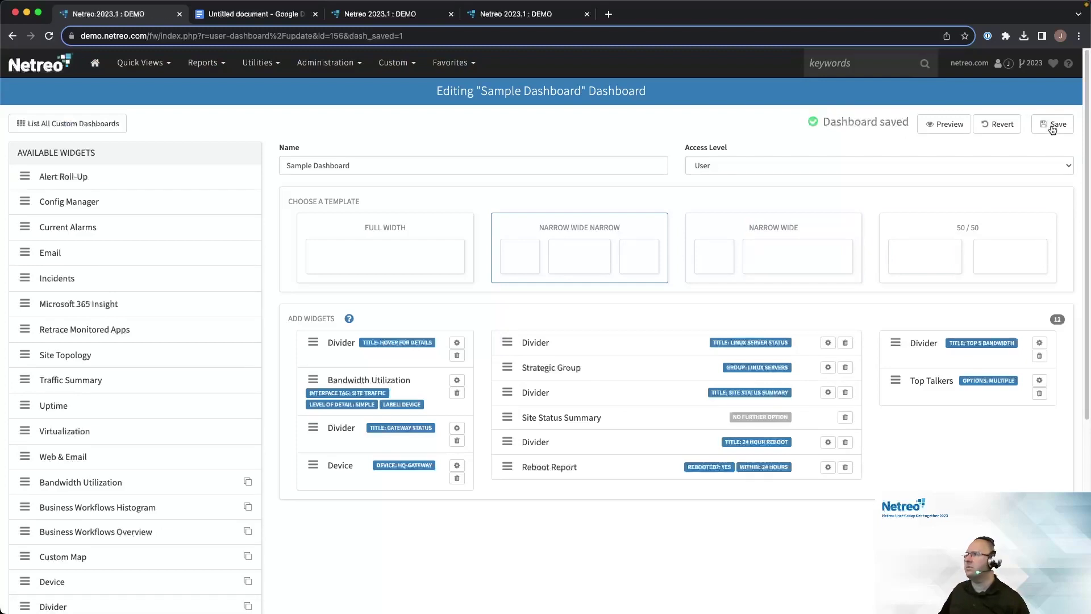
Look through the whole list of available widgets and move Email below Microsoft 365 Insight in it
{"action": "mouse_move", "coordinate": [1058, 320]}
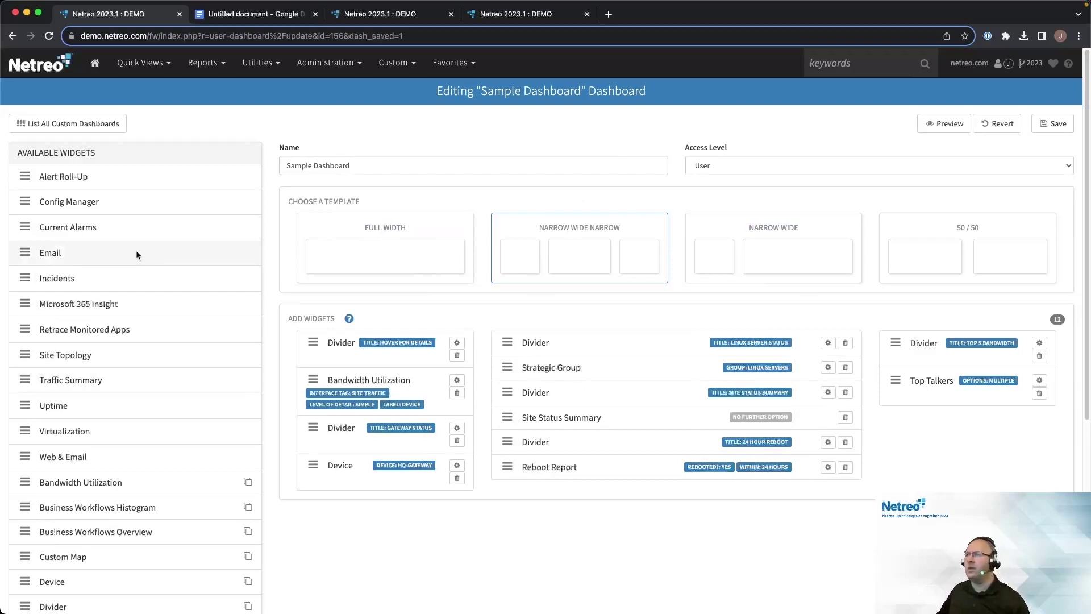
{"action": "scroll", "coordinate": [136, 255], "scroll_direction": "down", "scroll_amount": 1}
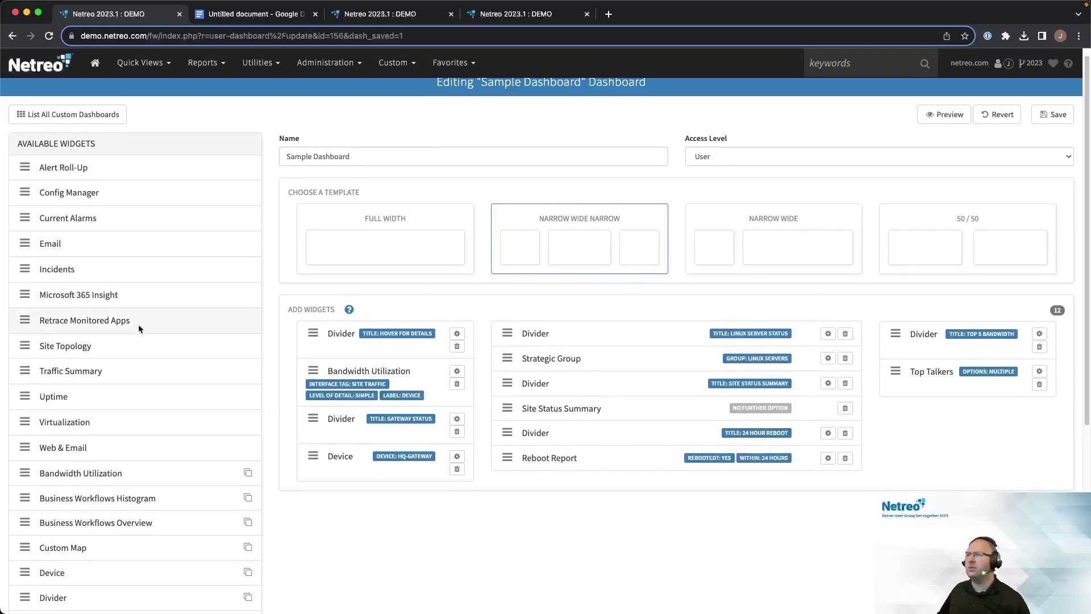
{"action": "scroll", "coordinate": [138, 324], "scroll_direction": "down", "scroll_amount": 5}
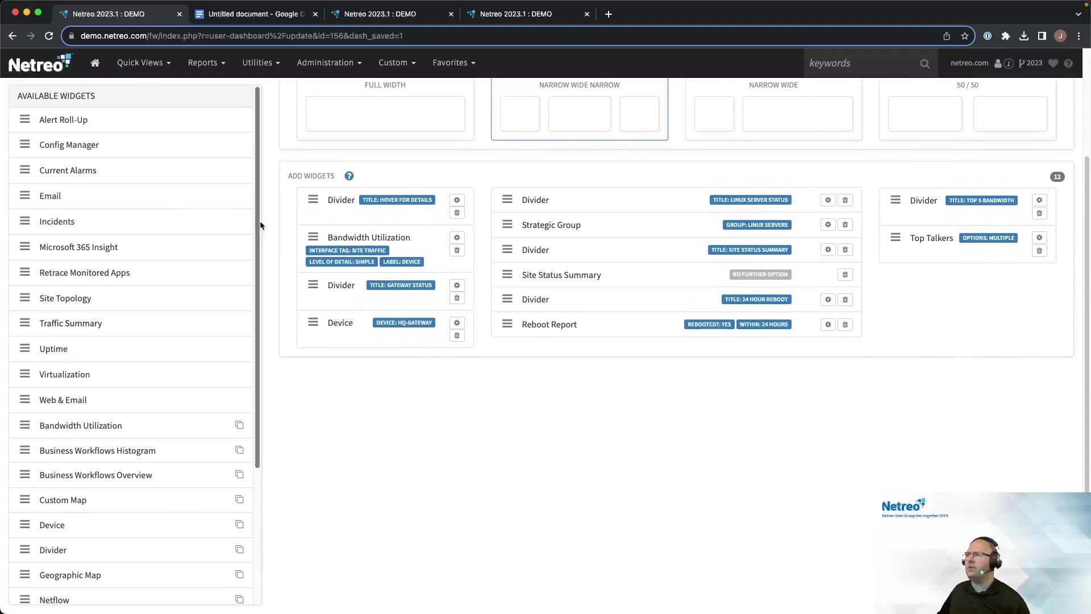
{"action": "left_click_drag", "start_coordinate": [261, 225], "coordinate": [265, 394]}
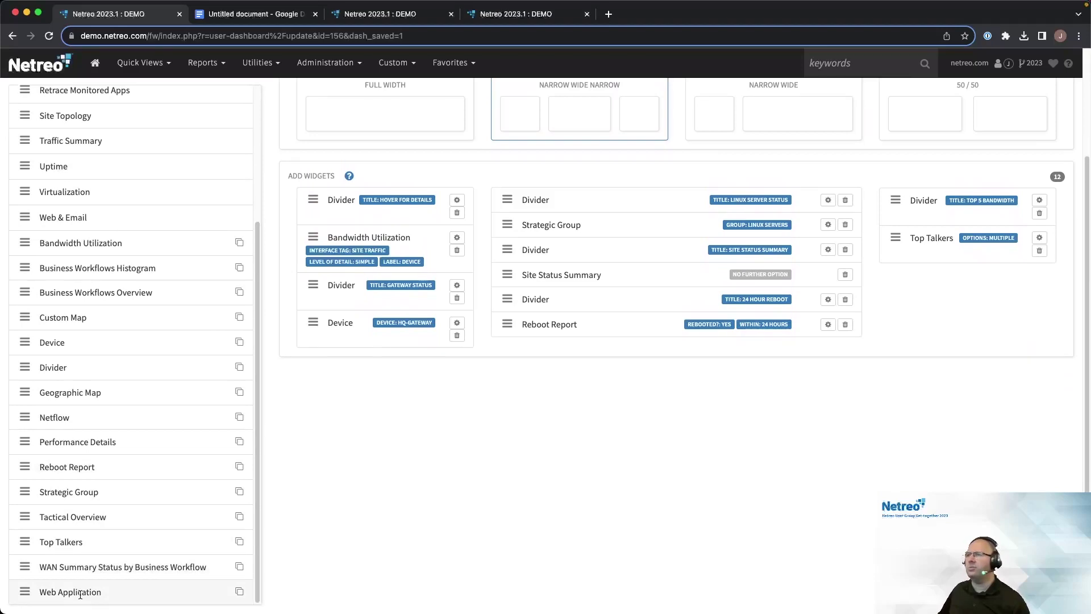
{"action": "scroll", "coordinate": [74, 442], "scroll_direction": "up", "scroll_amount": 5}
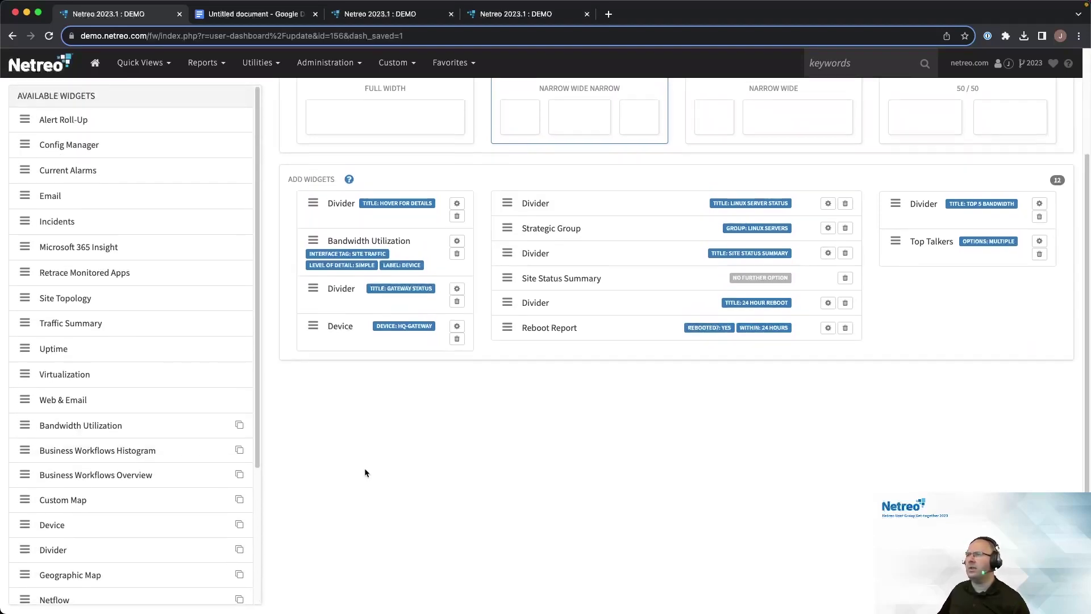
{"action": "scroll", "coordinate": [364, 473], "scroll_direction": "up", "scroll_amount": 5}
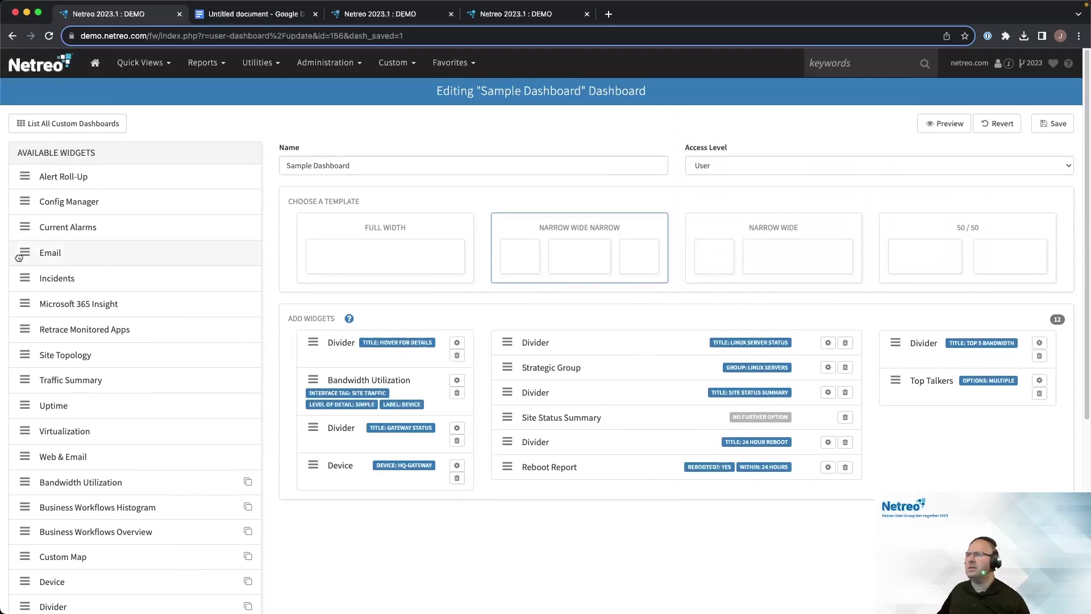
{"action": "left_click_drag", "start_coordinate": [23, 252], "coordinate": [29, 304]}
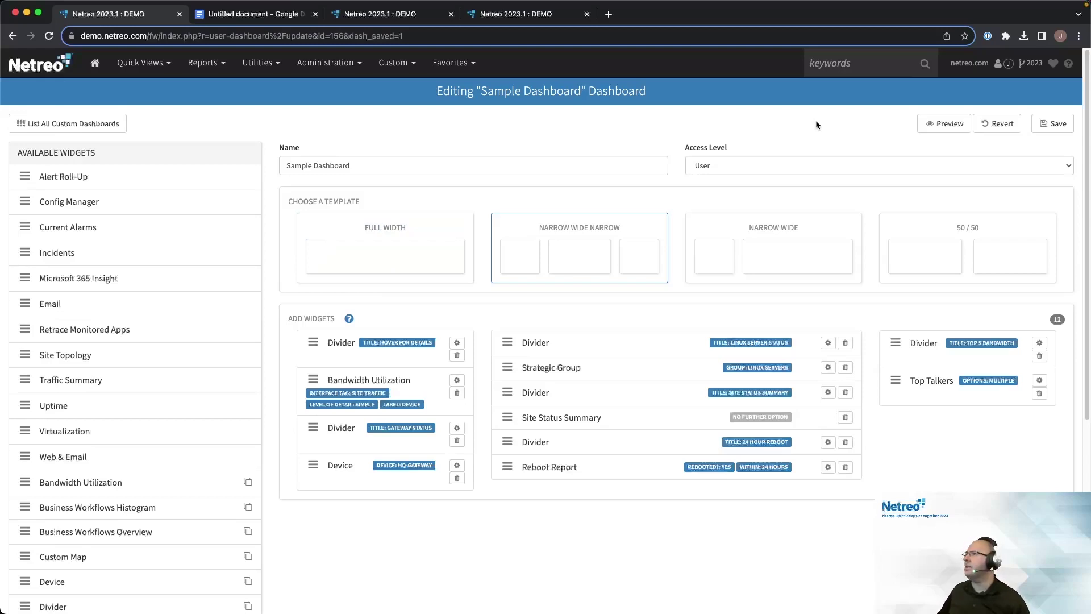
Preview Sample Dashboard and examine its widgets in all three columns, including the Top 5 Bandwidth charts
{"action": "left_click", "coordinate": [946, 124]}
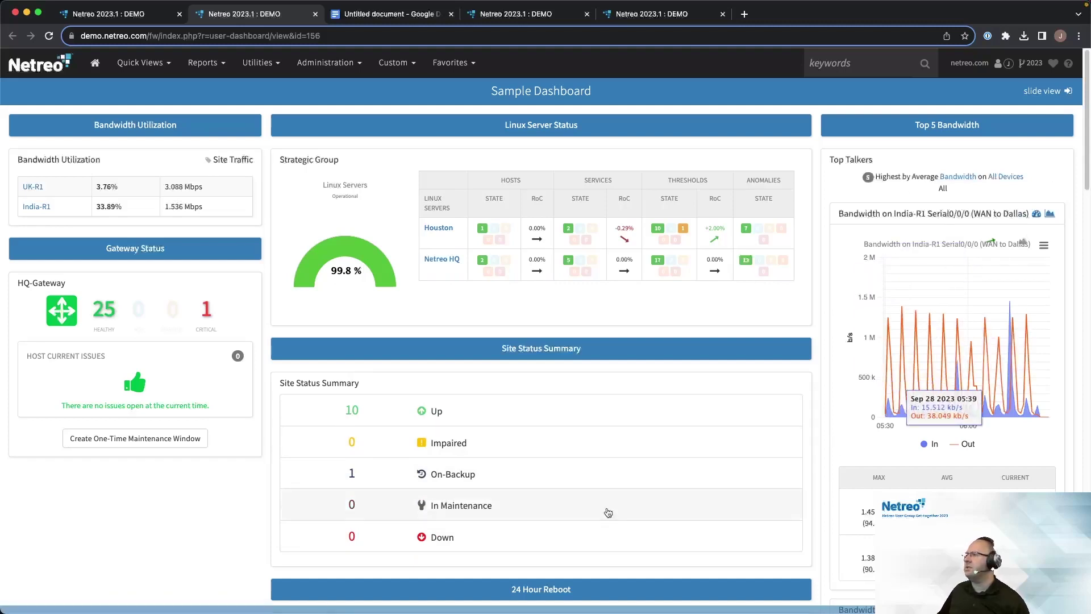
{"action": "scroll", "coordinate": [630, 532], "scroll_direction": "down", "scroll_amount": 5}
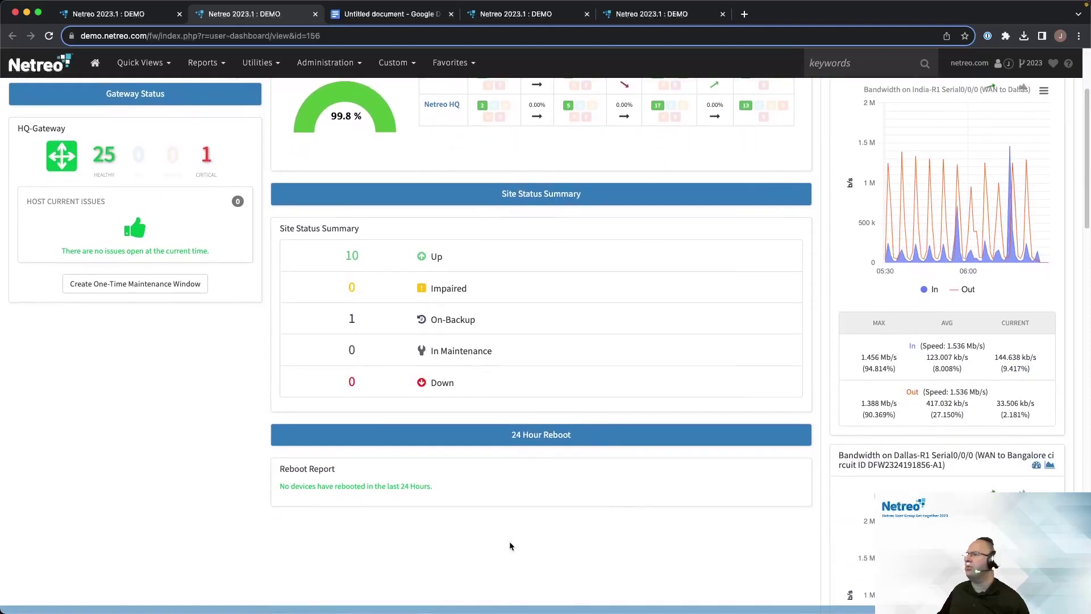
{"action": "scroll", "coordinate": [846, 391], "scroll_direction": "down", "scroll_amount": 8}
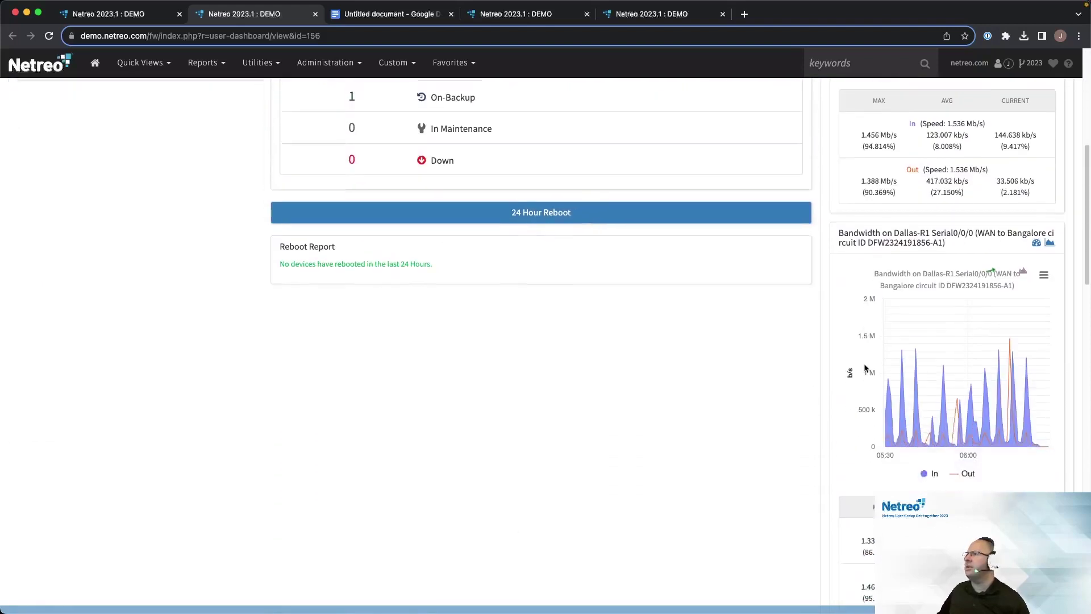
{"action": "scroll", "coordinate": [864, 369], "scroll_direction": "down", "scroll_amount": 20}
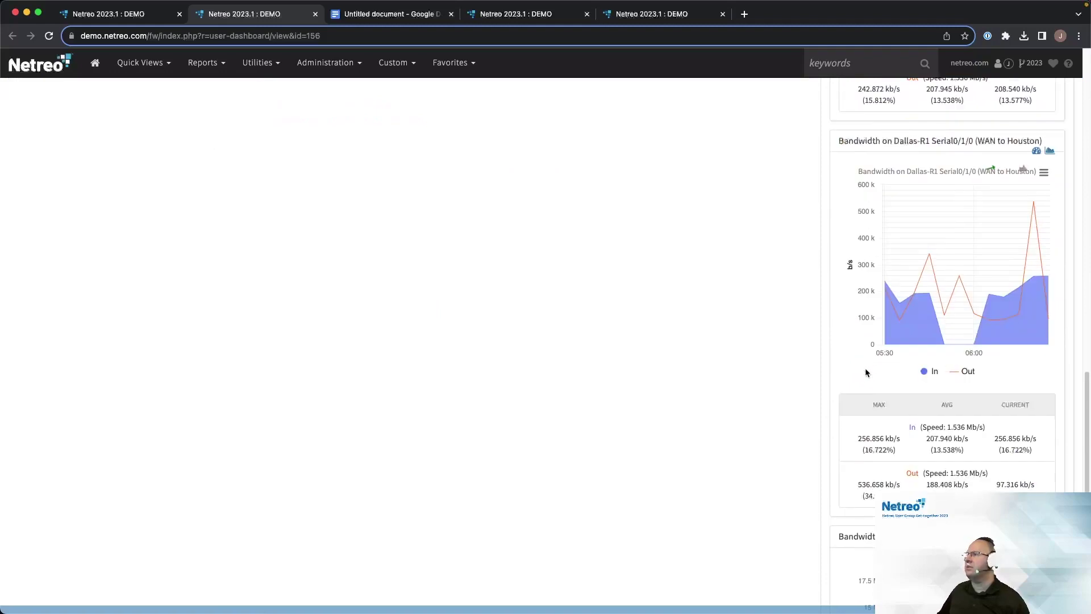
{"action": "scroll", "coordinate": [867, 375], "scroll_direction": "up", "scroll_amount": 15}
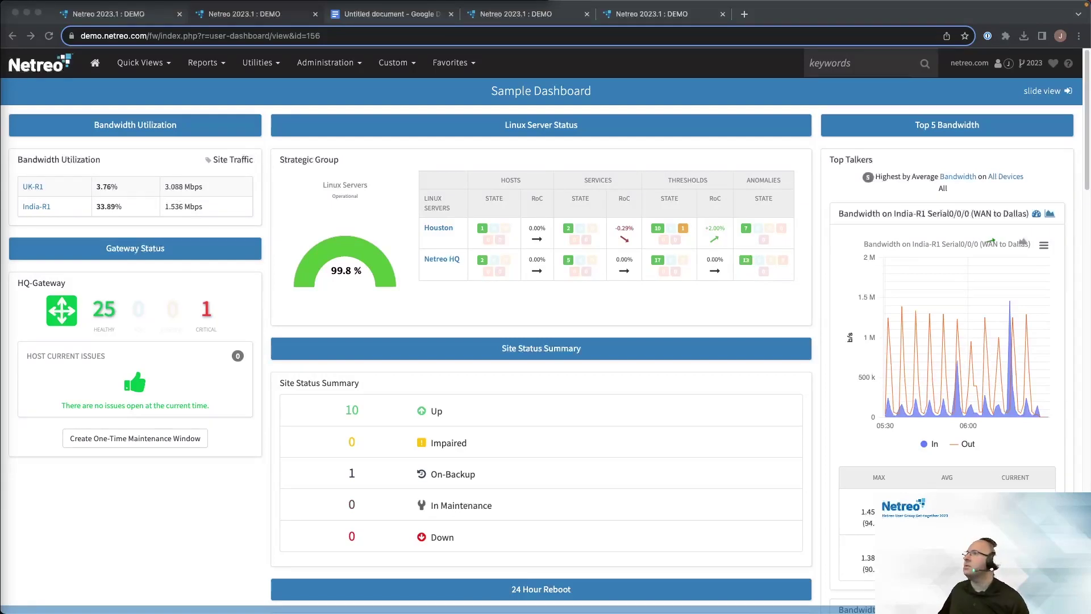
Open the custom dashboards administration page and check which dashboards Quick Views offers
{"action": "left_click", "coordinate": [332, 65]}
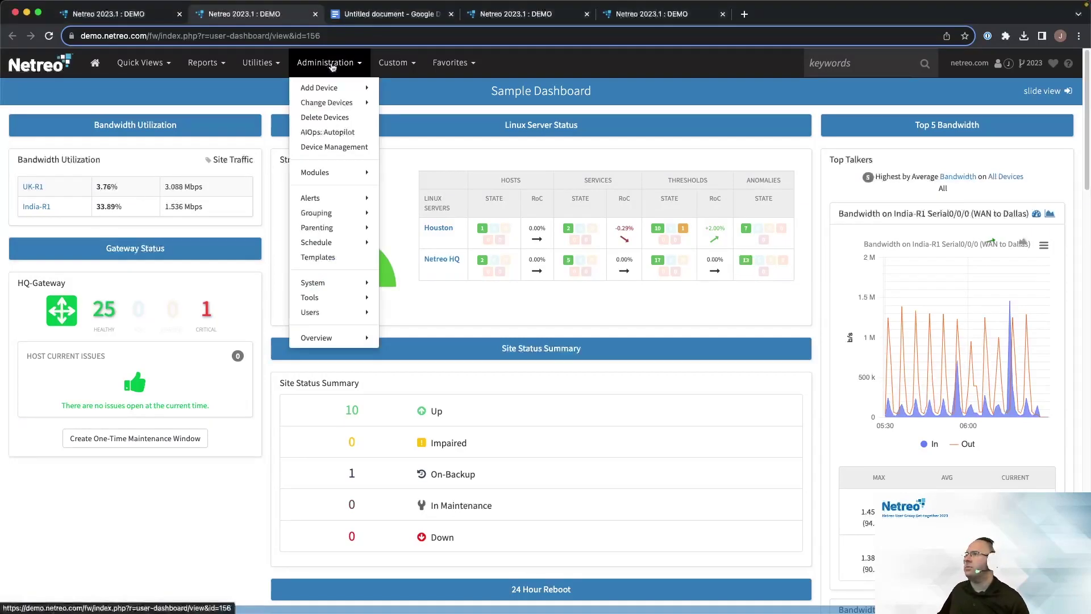
{"action": "mouse_move", "coordinate": [326, 318]}
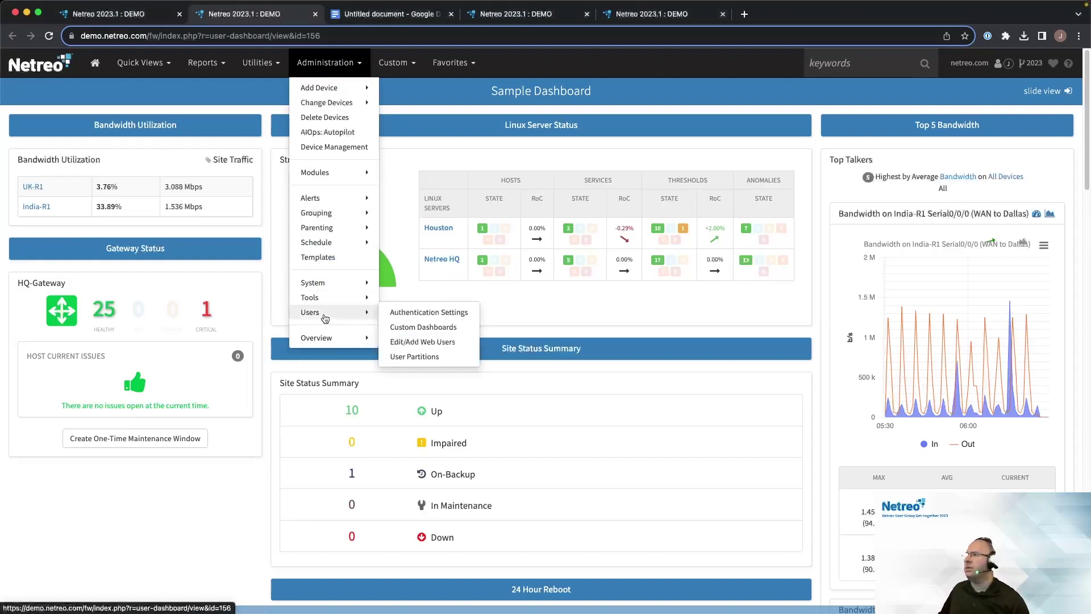
{"action": "left_click", "coordinate": [402, 331]}
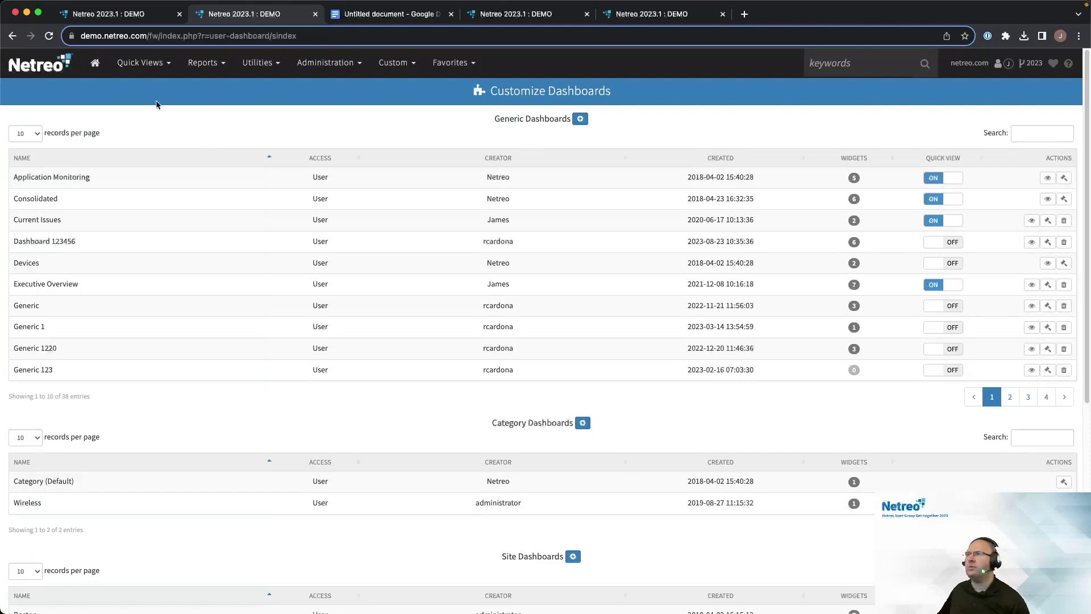
{"action": "left_click", "coordinate": [143, 69]}
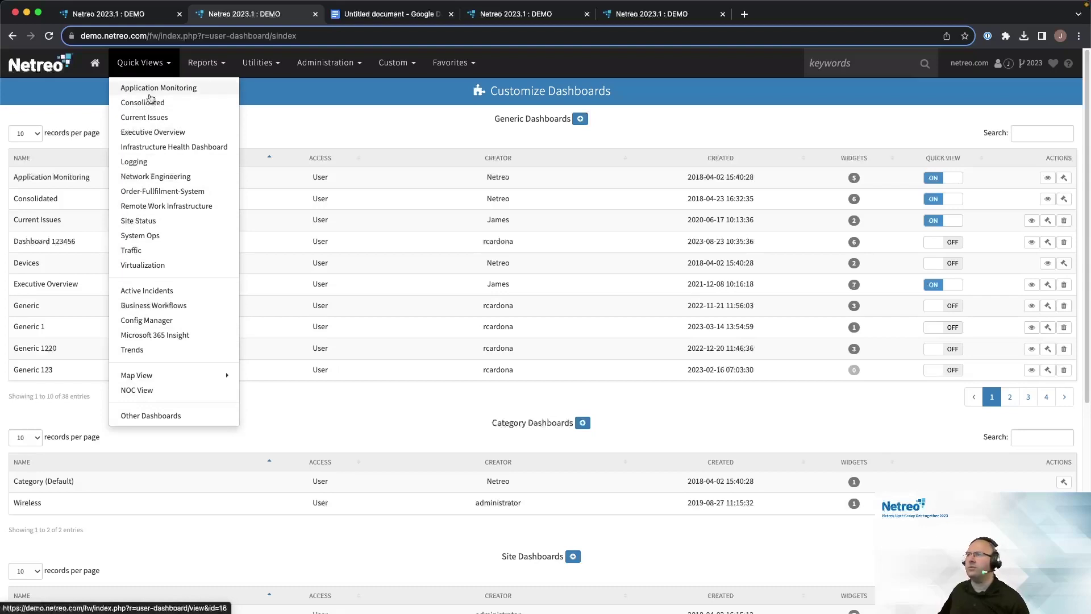
Find Sample Dashboard by searching for "sample", turn on its Quick View setting, and reload the page to check the Quick Views list
{"action": "left_click", "coordinate": [1033, 133]}
{"action": "type", "text": "sample"}
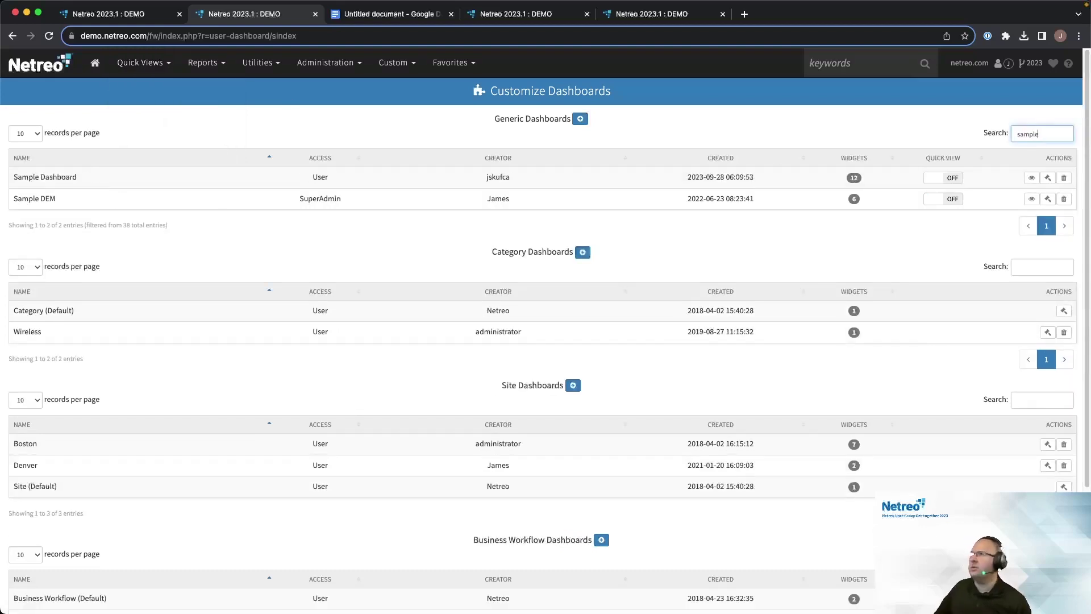
{"action": "left_click", "coordinate": [941, 183]}
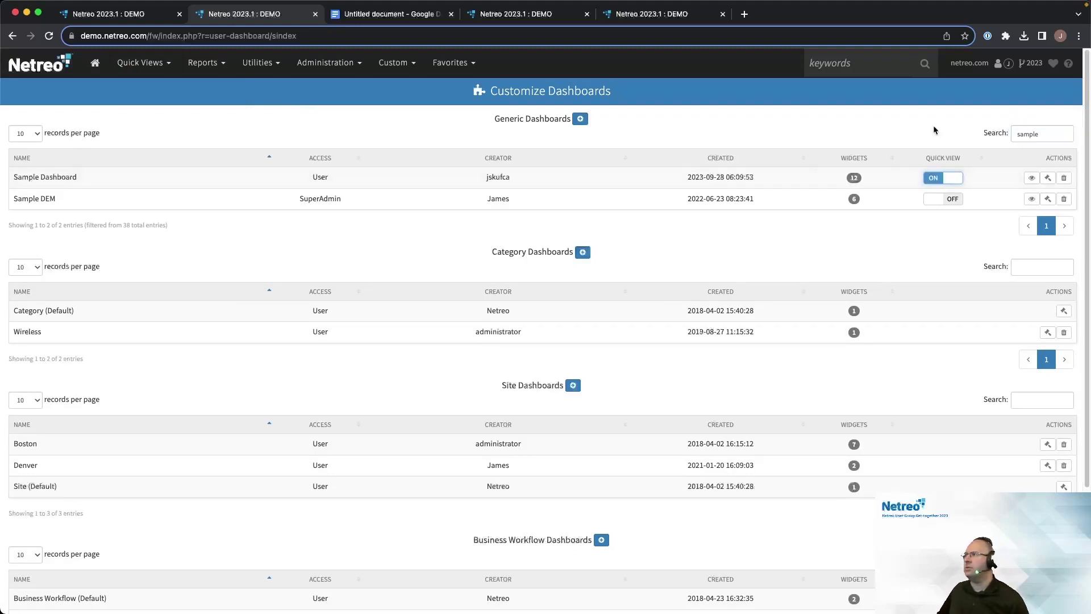
{"action": "left_click", "coordinate": [49, 35]}
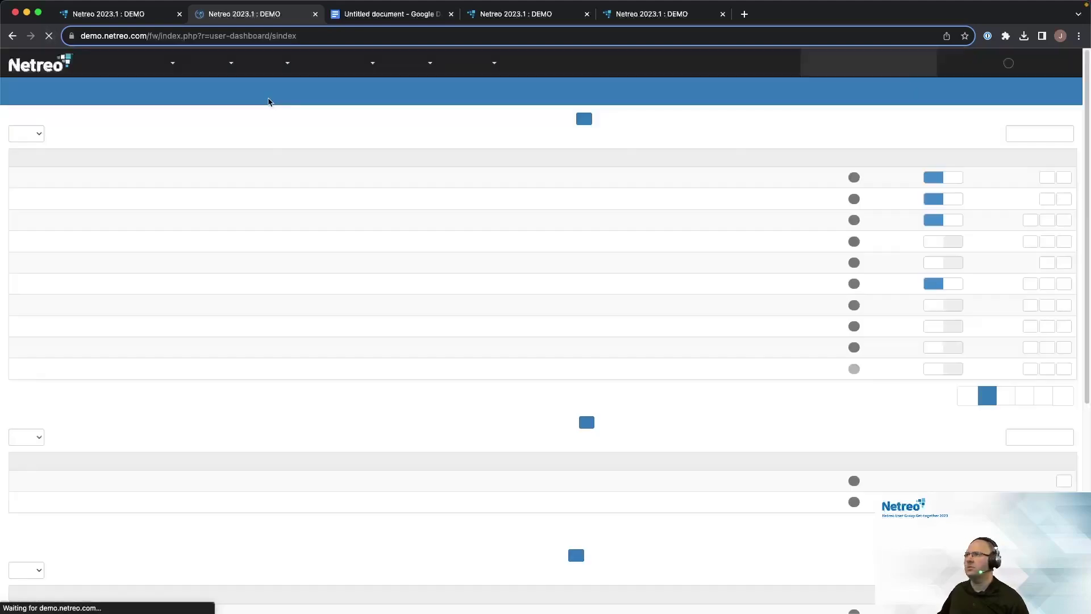
{"action": "left_click", "coordinate": [135, 63]}
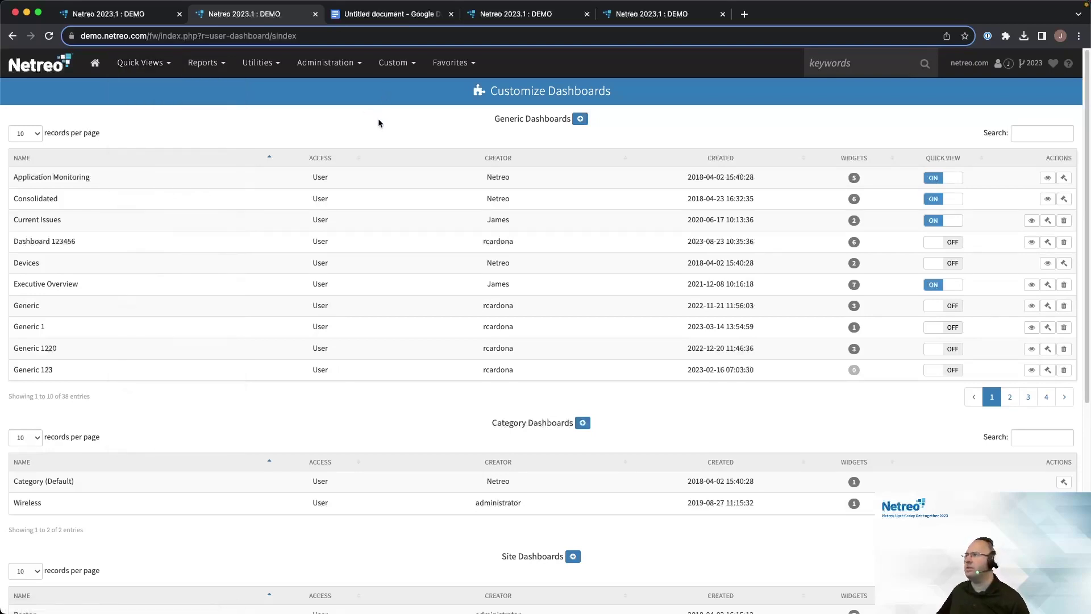
Search for "sample" again, turn off Quick View for Sample Dashboard, and reload the page to recheck the Quick Views list
{"action": "left_click", "coordinate": [1043, 135]}
{"action": "type", "text": "sample"}
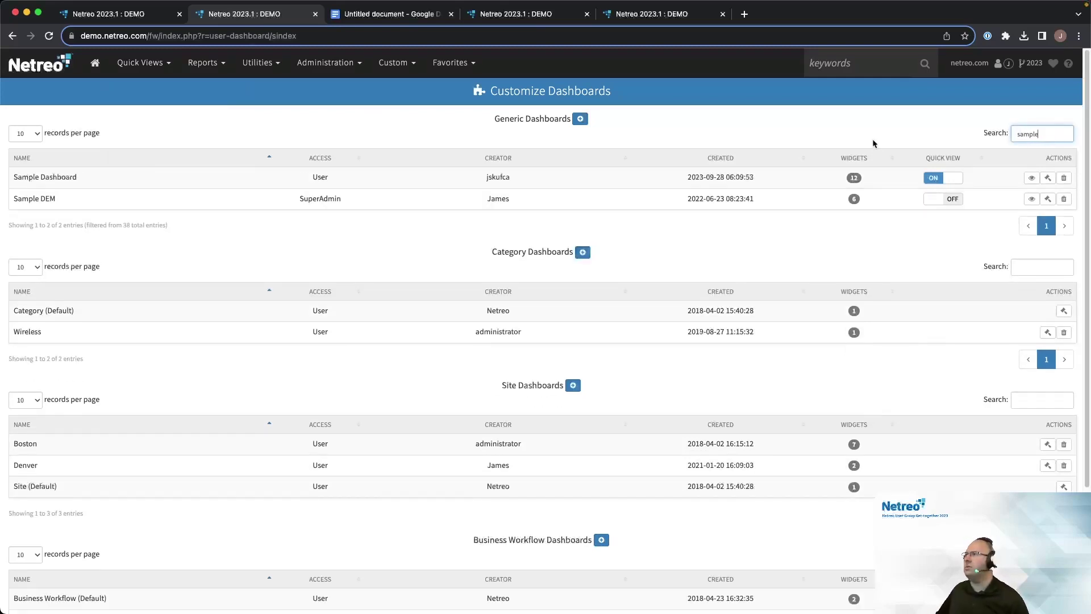
{"action": "left_click", "coordinate": [941, 181]}
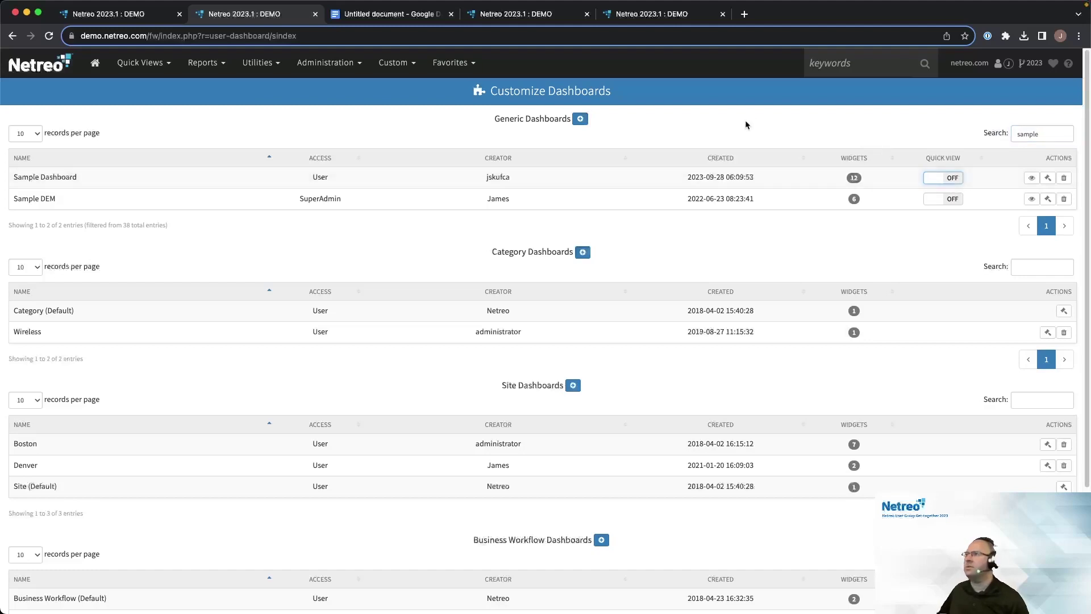
{"action": "left_click", "coordinate": [49, 36]}
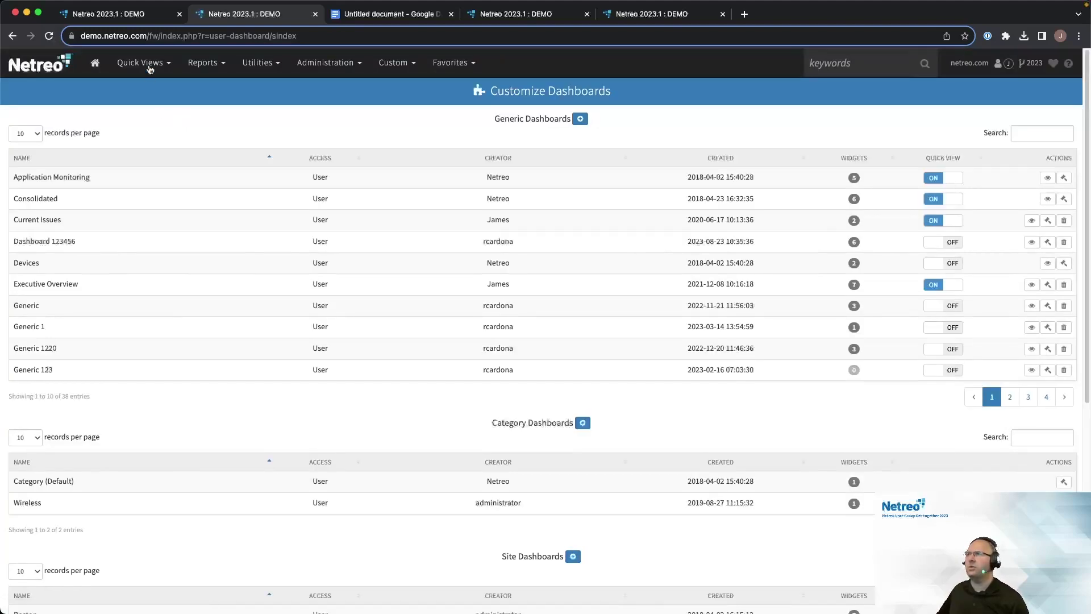
{"action": "left_click", "coordinate": [149, 66]}
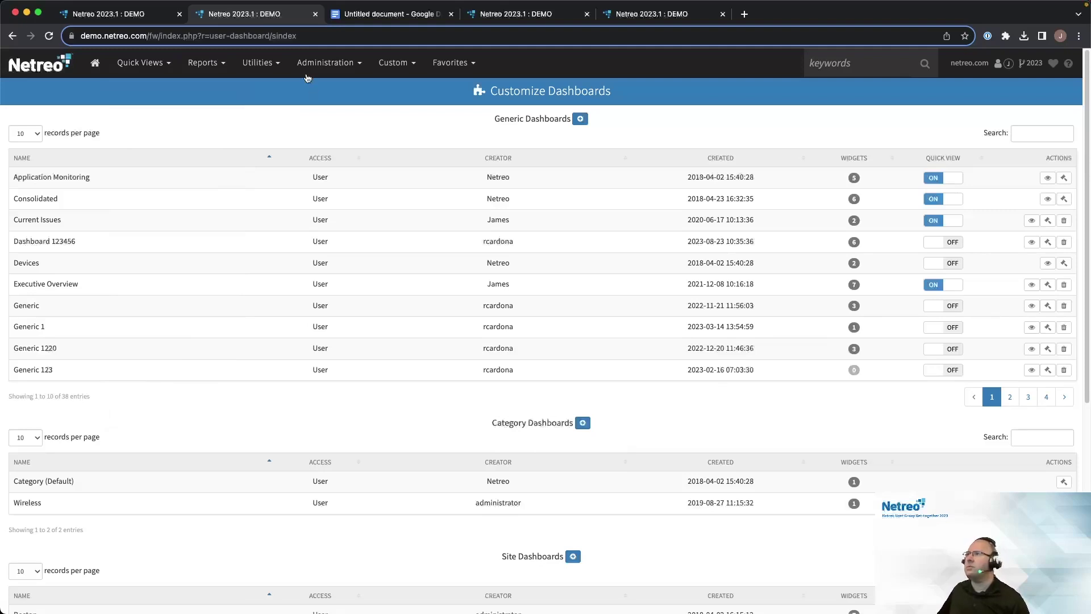
Go to the web users administration page and open the signed-in user's account for editing
{"action": "mouse_move", "coordinate": [312, 68]}
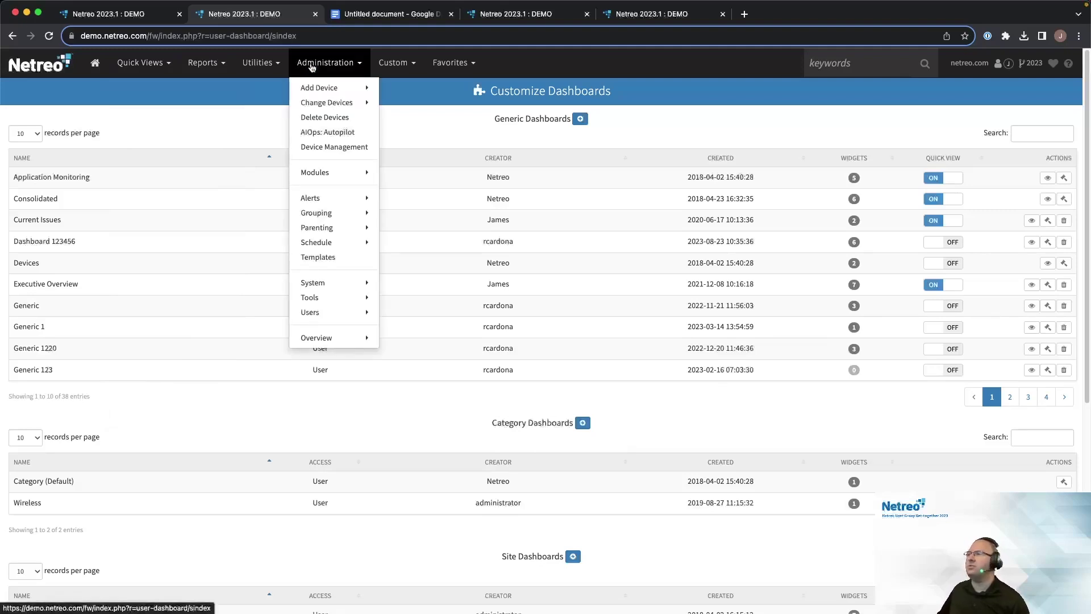
{"action": "mouse_move", "coordinate": [330, 278]}
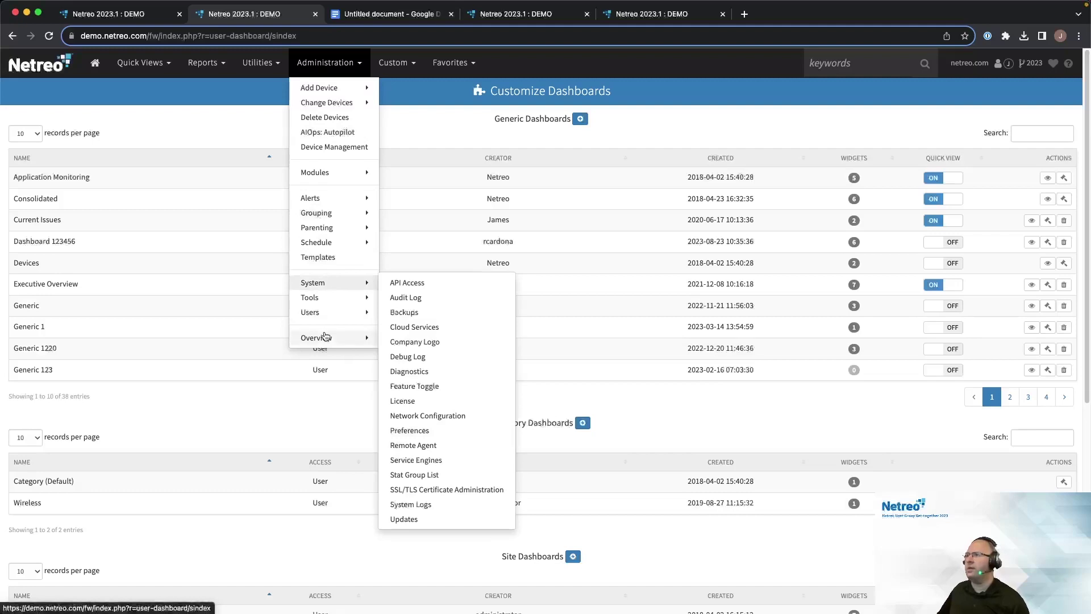
{"action": "mouse_move", "coordinate": [326, 339]}
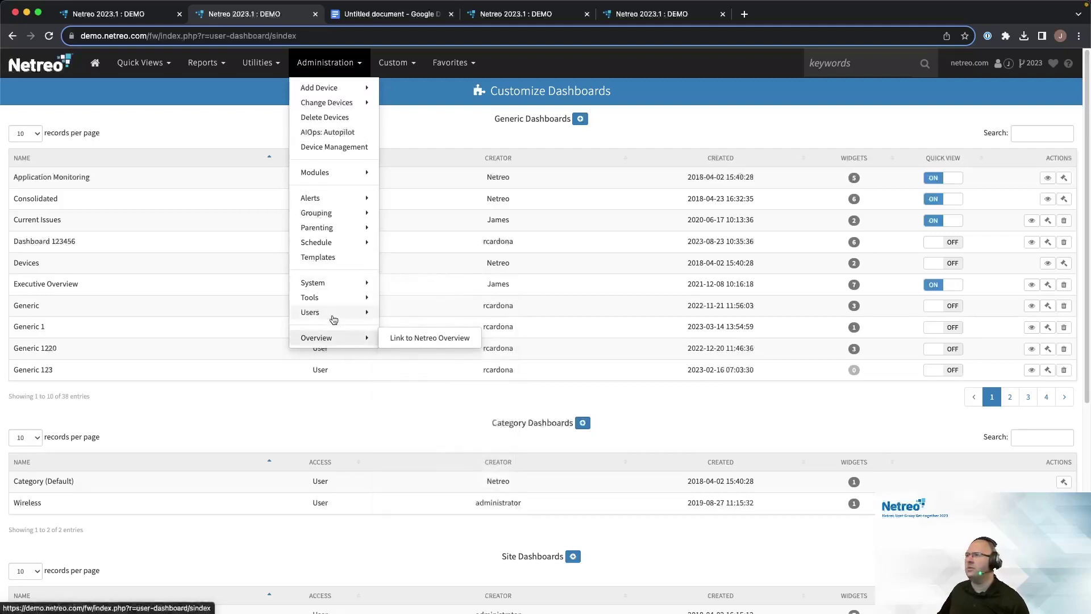
{"action": "mouse_move", "coordinate": [333, 320]}
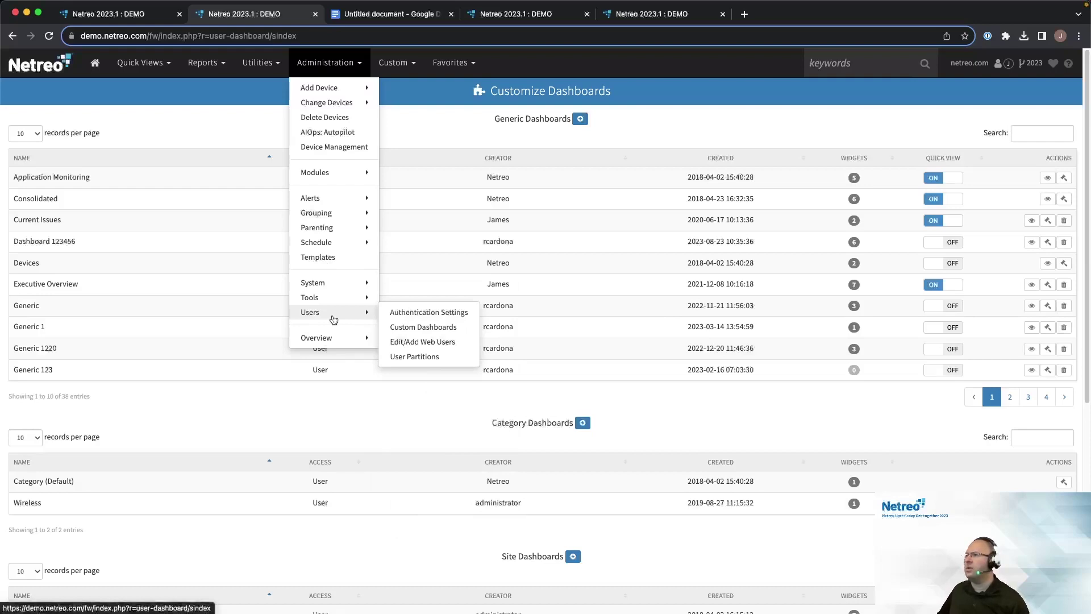
{"action": "left_click", "coordinate": [419, 344]}
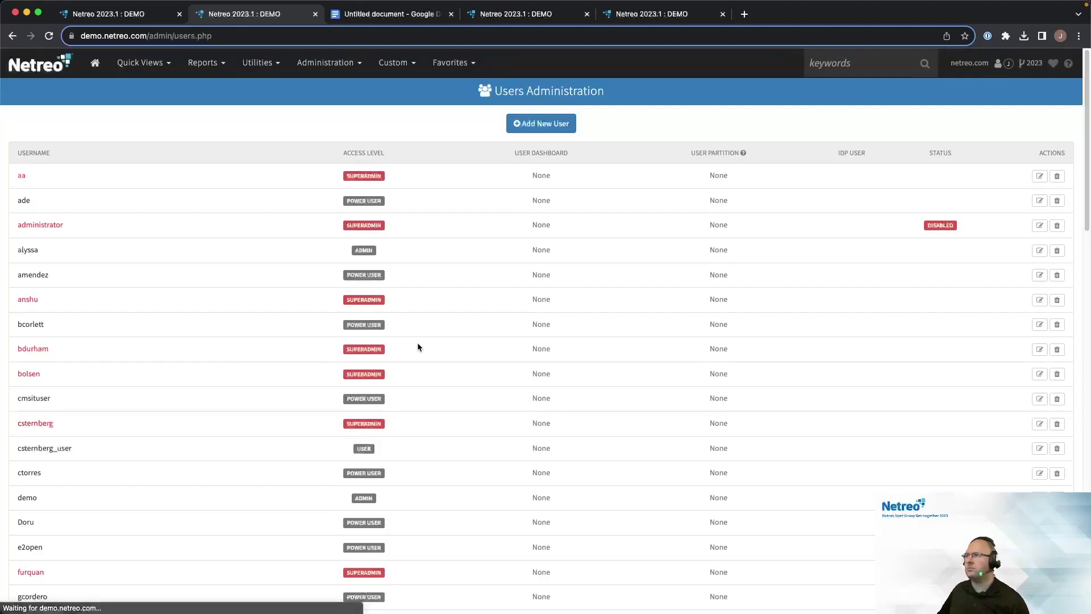
{"action": "scroll", "coordinate": [476, 354], "scroll_direction": "down", "scroll_amount": 8}
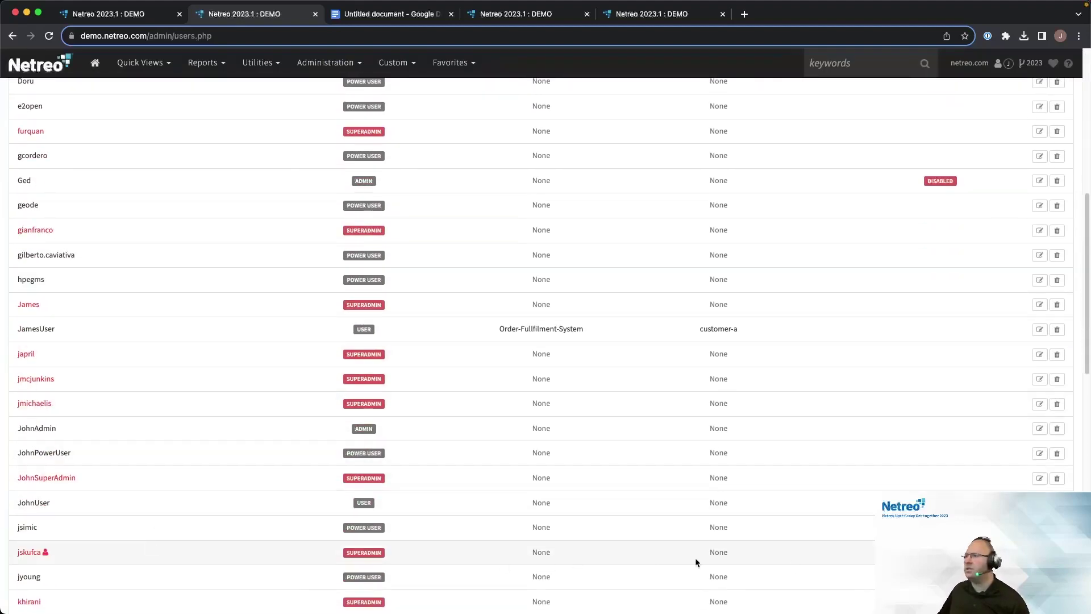
{"action": "left_click", "coordinate": [865, 555]}
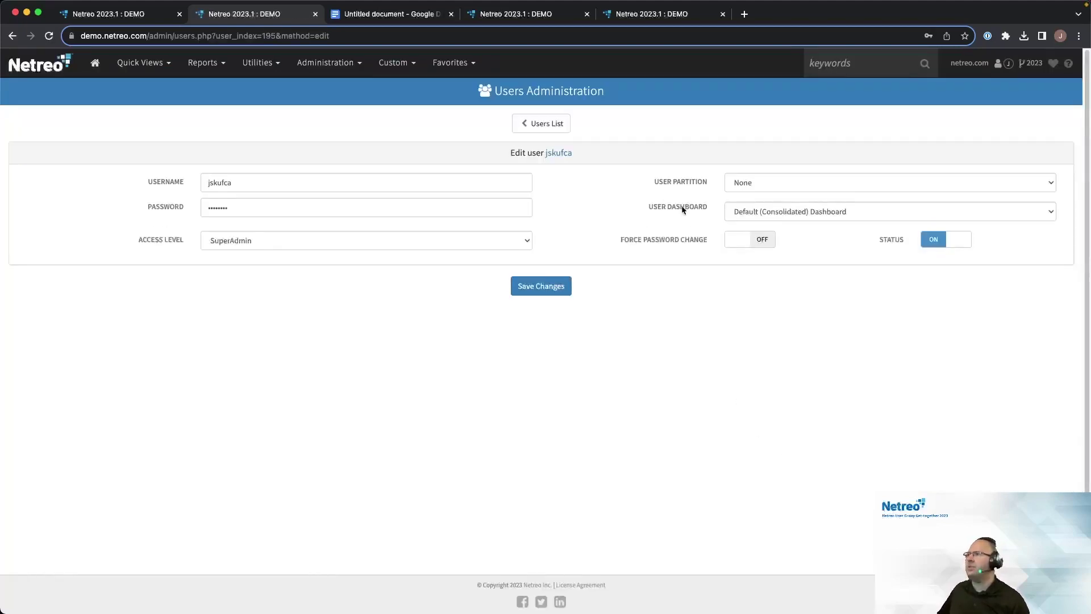
Assign Sample Dashboard as the signed-in user's dashboard, save the account without updating the browser's stored password, and view the home page
{"action": "left_click", "coordinate": [755, 215]}
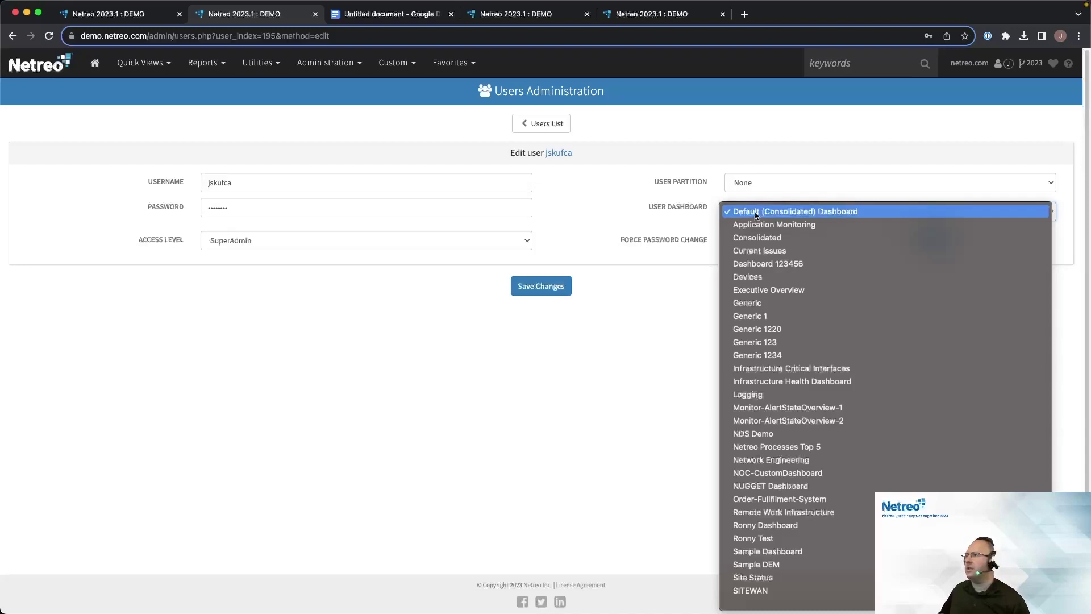
{"action": "left_click", "coordinate": [821, 552]}
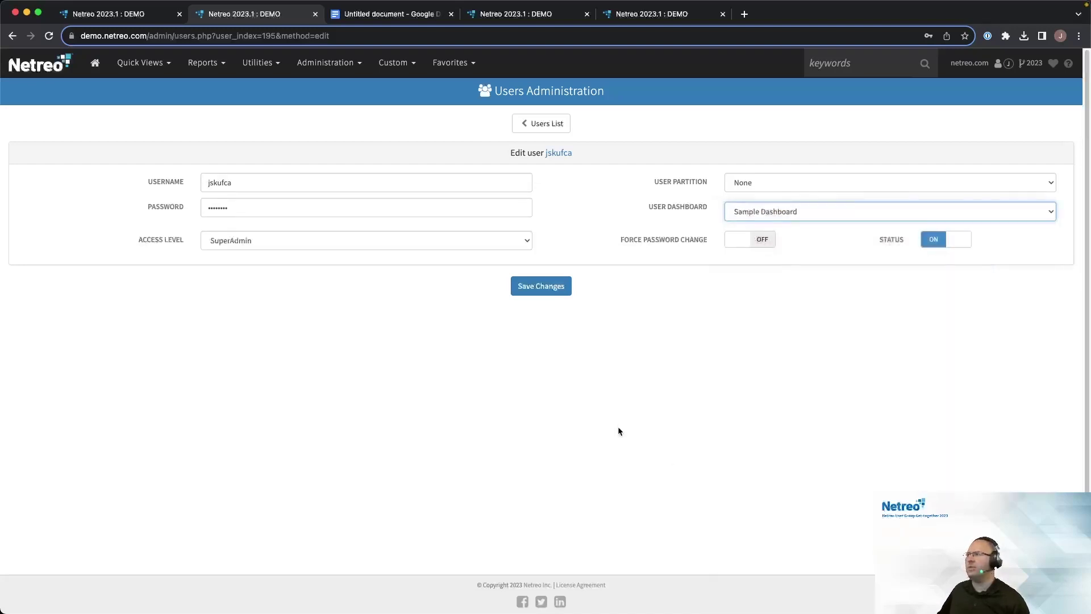
{"action": "left_click", "coordinate": [540, 291]}
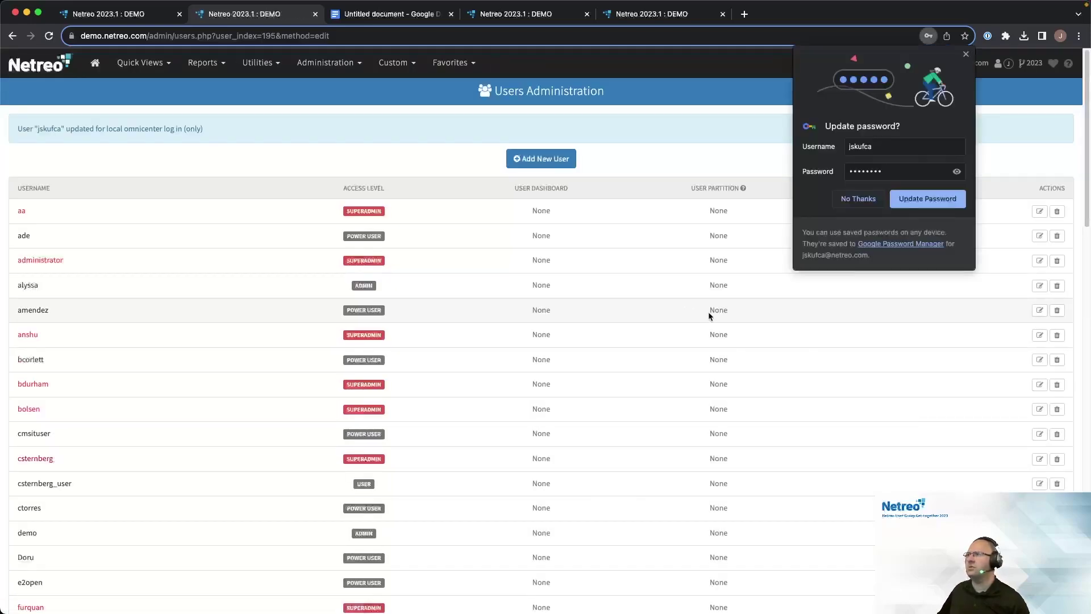
{"action": "left_click", "coordinate": [966, 54]}
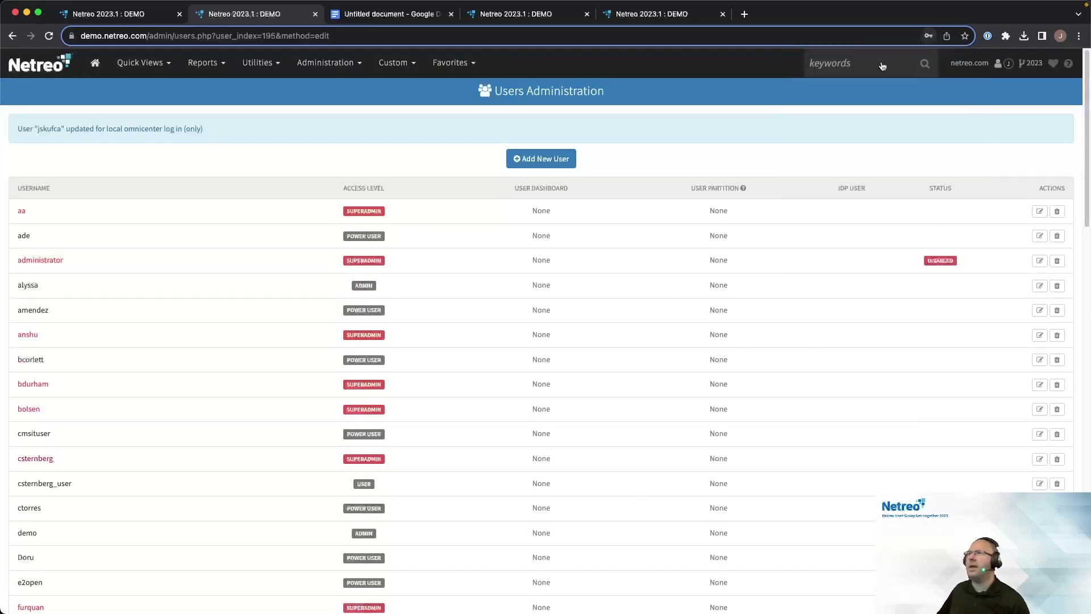
{"action": "left_click", "coordinate": [97, 66]}
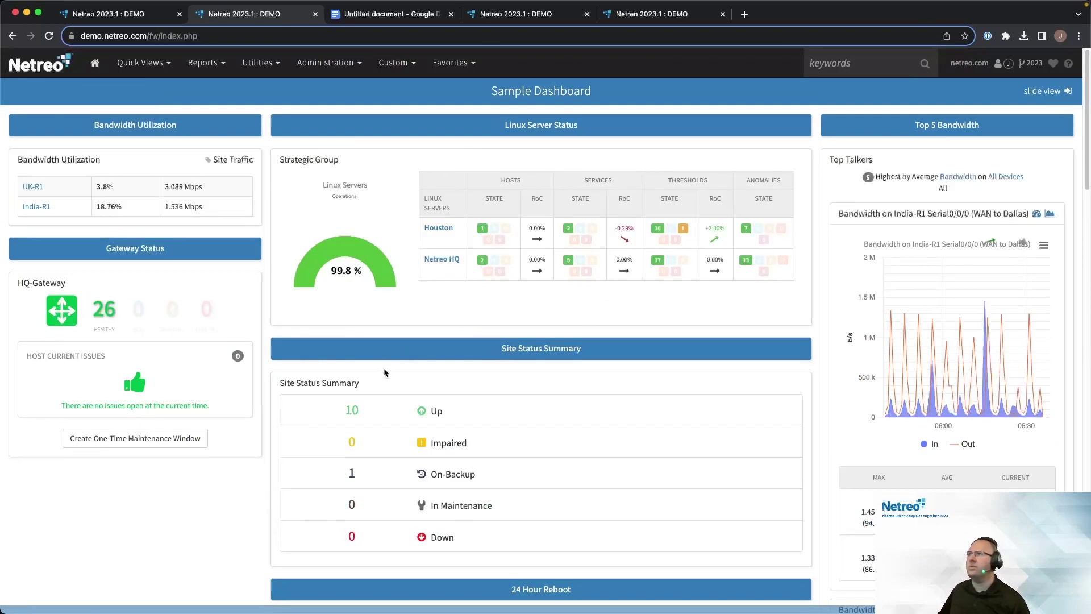
Return to the web users administration page and reopen the signed-in user's account for editing
{"action": "left_click", "coordinate": [321, 64]}
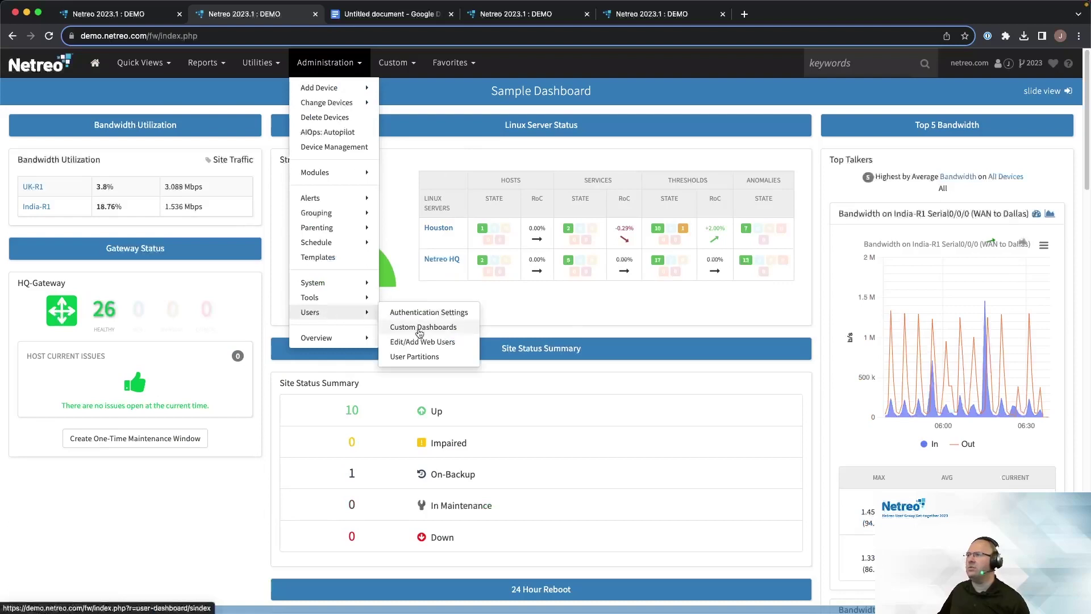
{"action": "left_click", "coordinate": [407, 343]}
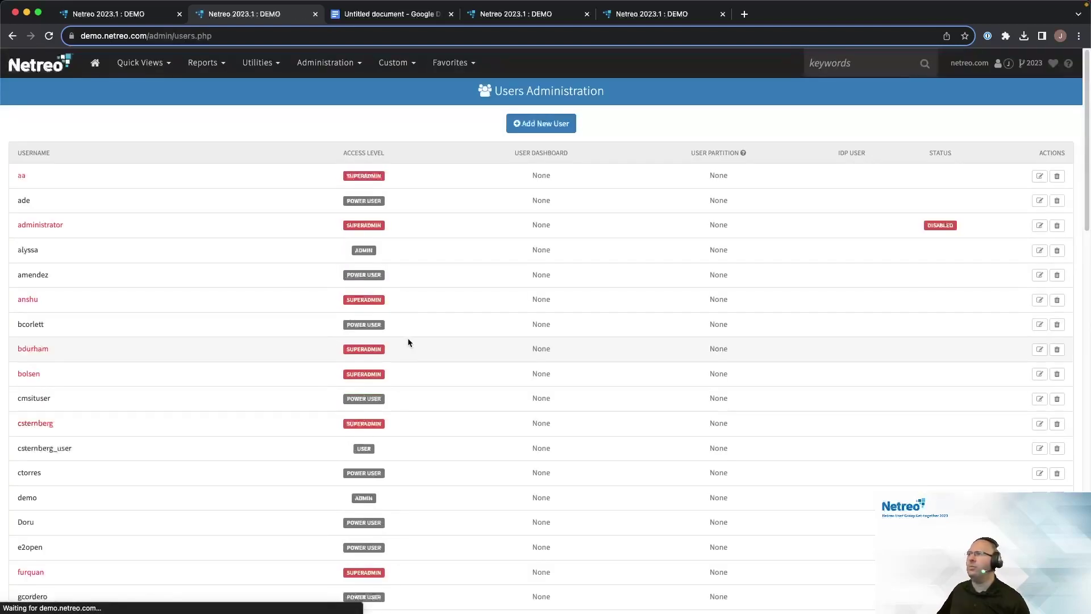
{"action": "scroll", "coordinate": [528, 348], "scroll_direction": "down", "scroll_amount": 7}
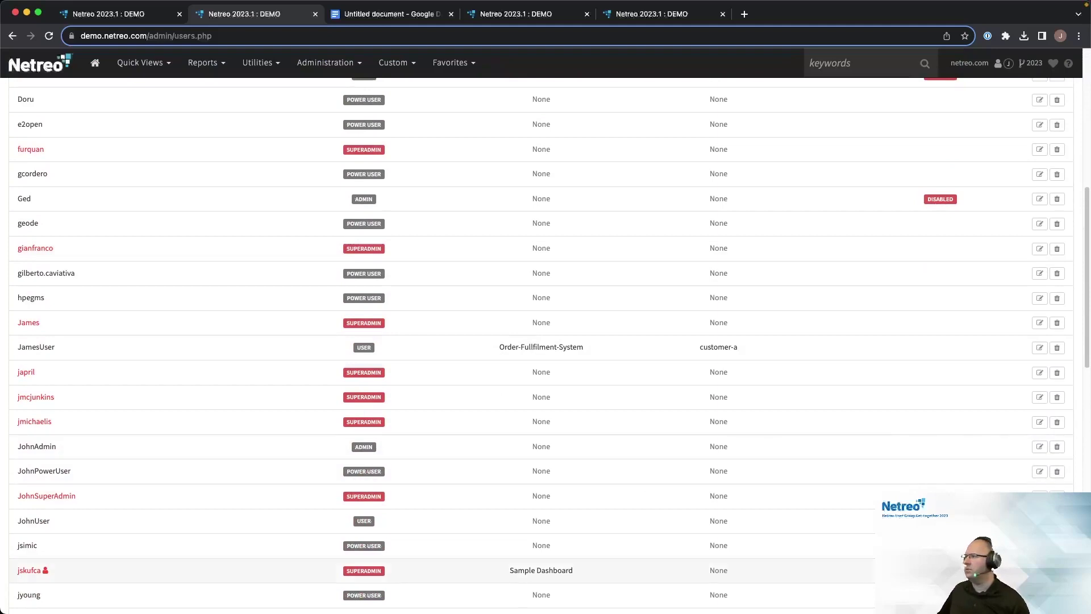
{"action": "left_click", "coordinate": [29, 570]}
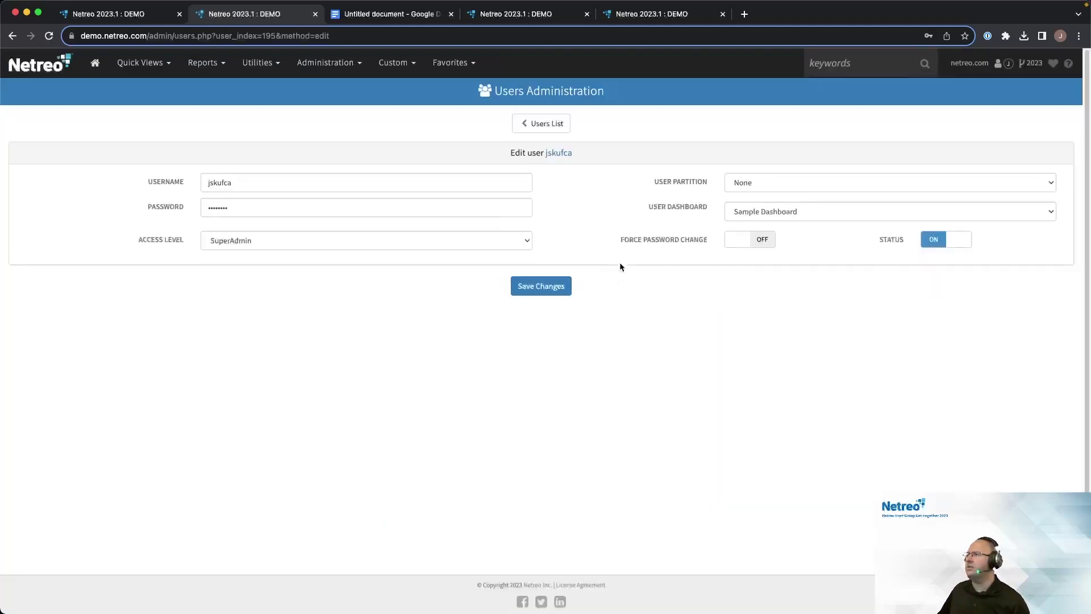
Set the signed-in user's dashboard to Default (Consolidated) Dashboard, save the account, dismiss the browser's password prompt, and return to the home page
{"action": "left_click", "coordinate": [742, 213]}
{"action": "scroll", "coordinate": [745, 214], "scroll_direction": "up", "scroll_amount": 5}
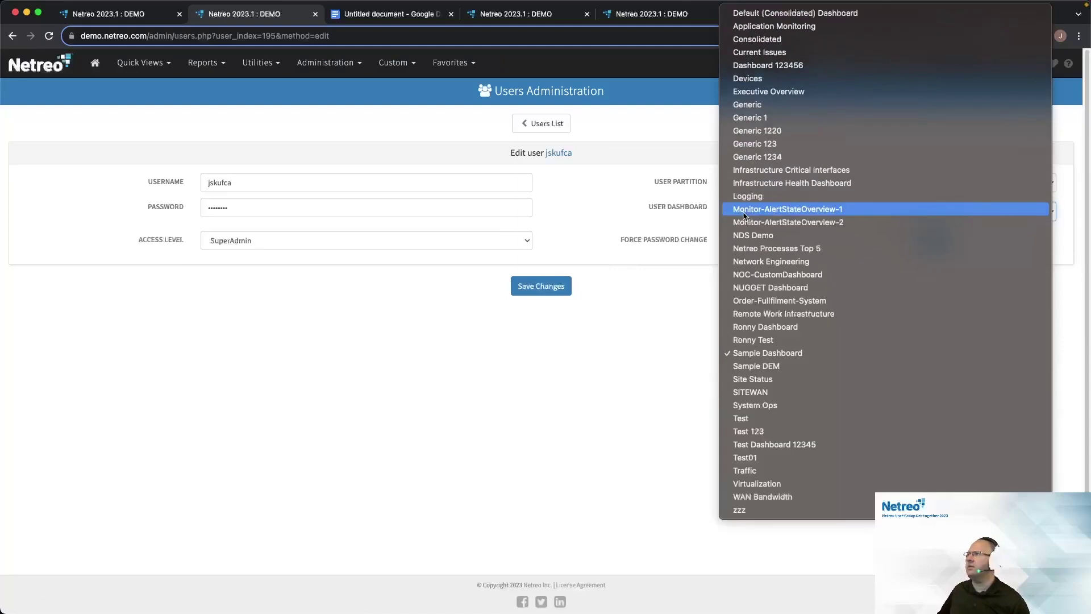
{"action": "left_click", "coordinate": [796, 14]}
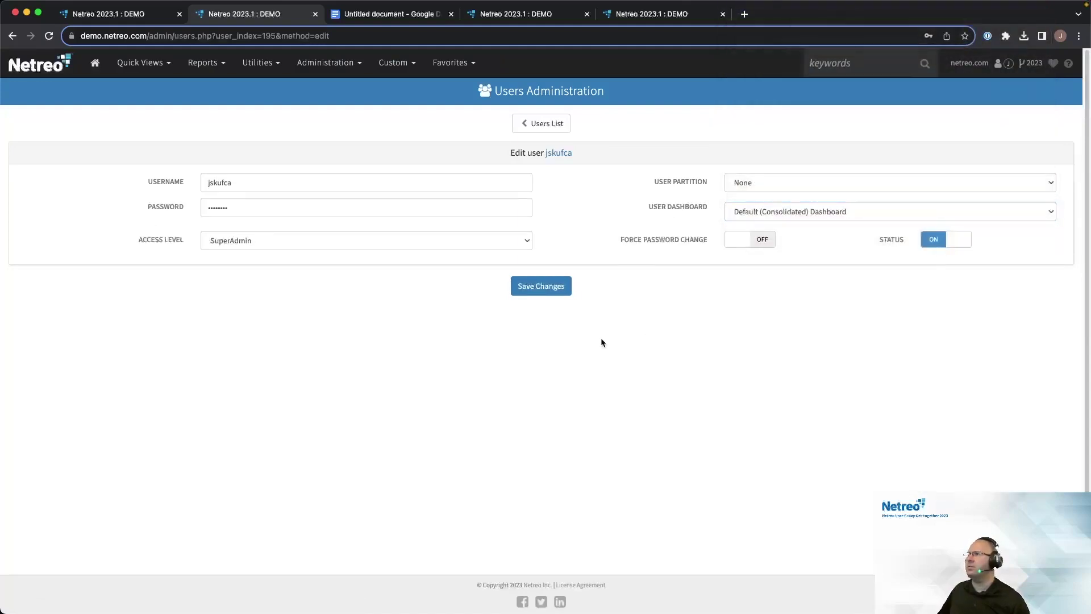
{"action": "left_click", "coordinate": [548, 287]}
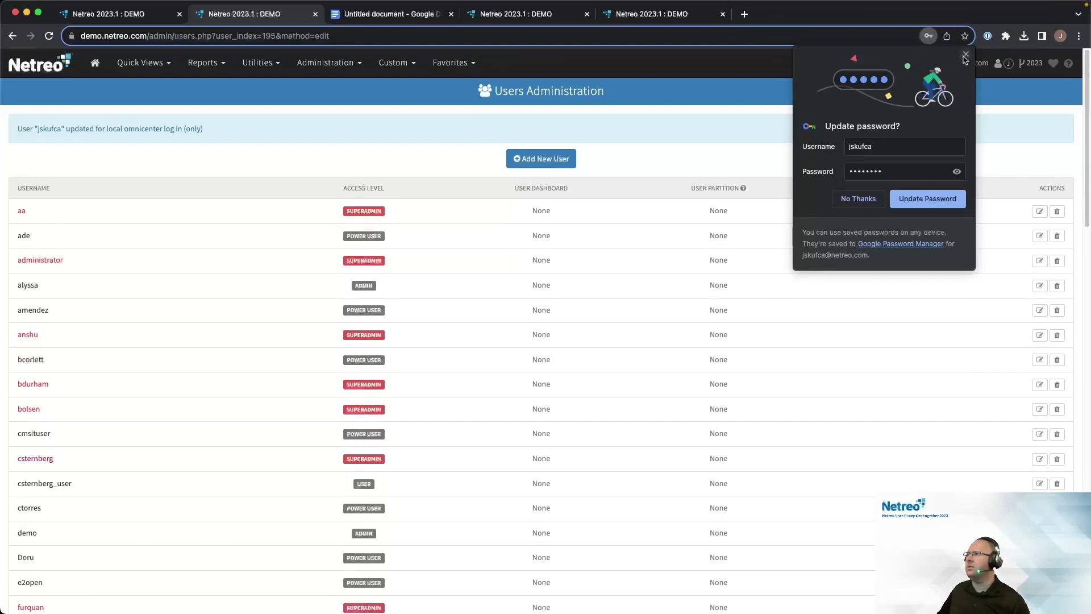
{"action": "left_click", "coordinate": [965, 55]}
{"action": "left_click", "coordinate": [95, 65]}
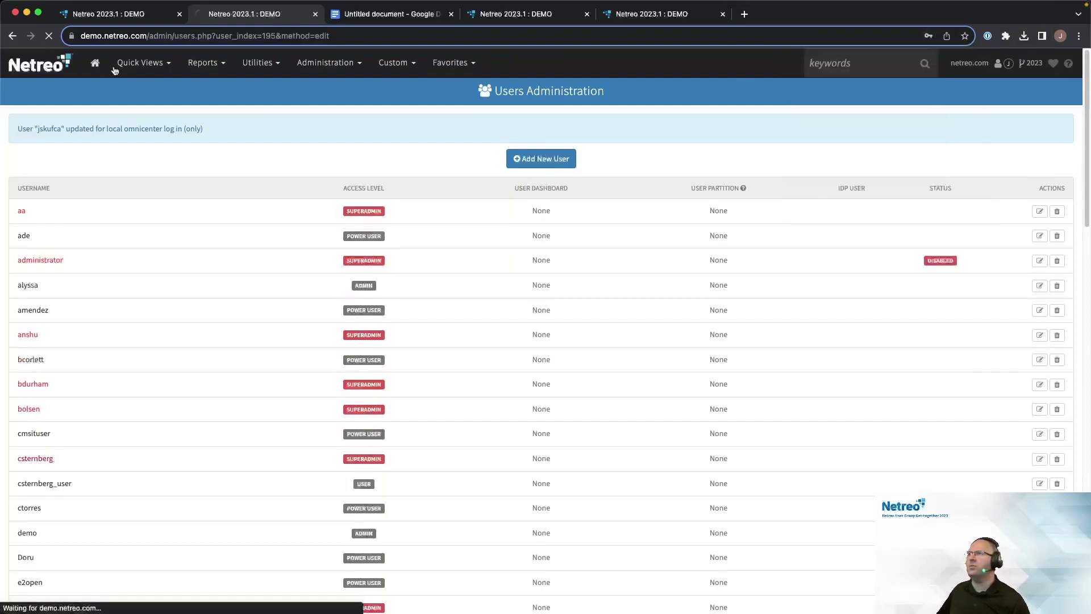